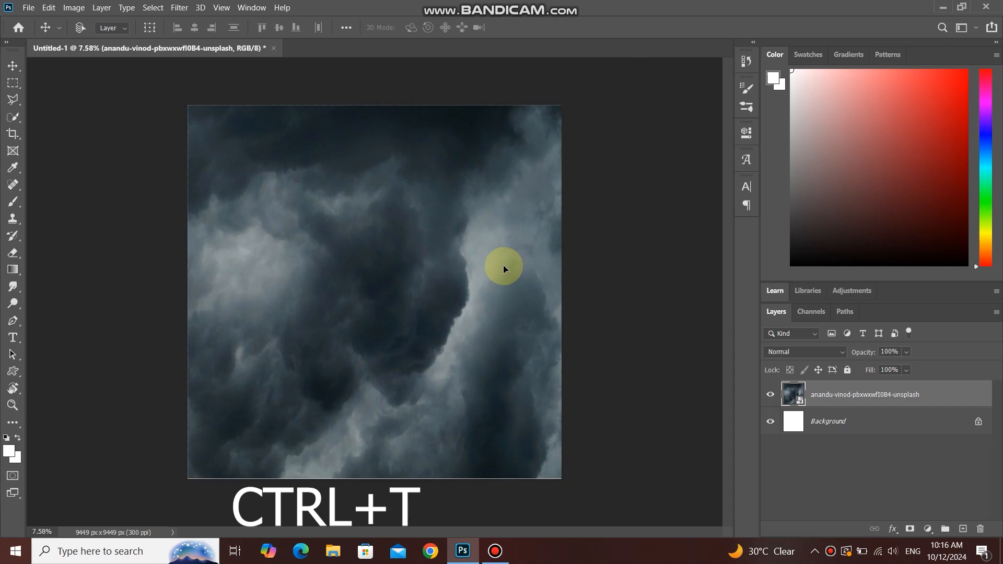
# - Scale the cloud image slightly beyond the canvas edges so it covers the whole document
pyautogui.moveTo(588, 107); pyautogui.dragTo(591, 102)
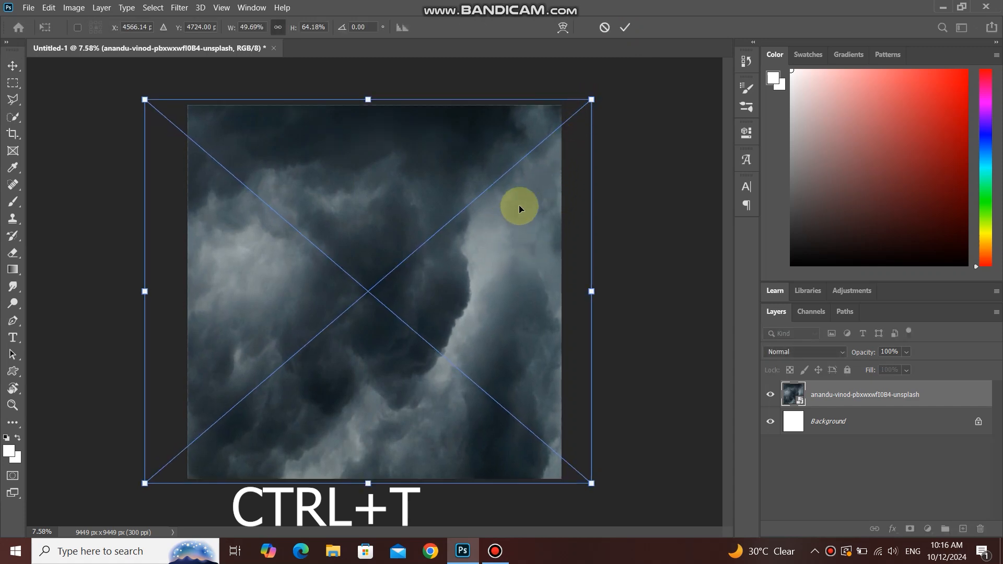
pyautogui.click(625, 27)
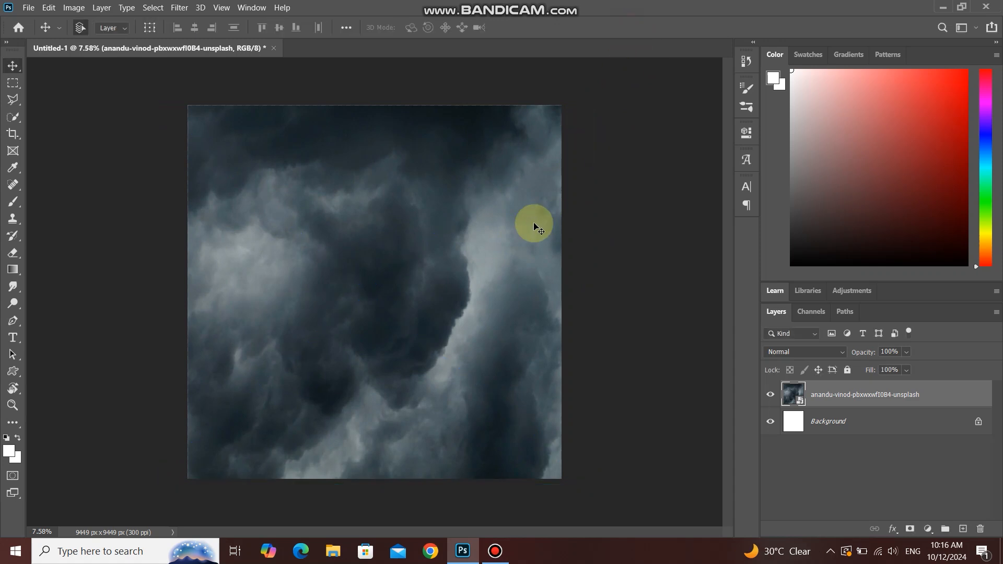
# - Place the drGON.png image from the Documents folder as an embedded object
pyautogui.click(29, 7)
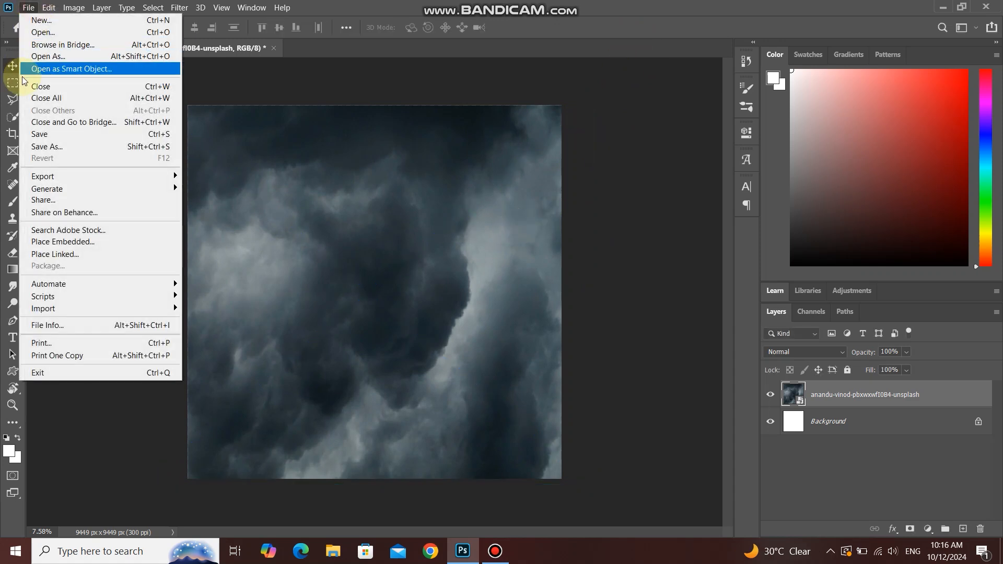
pyautogui.click(292, 253)
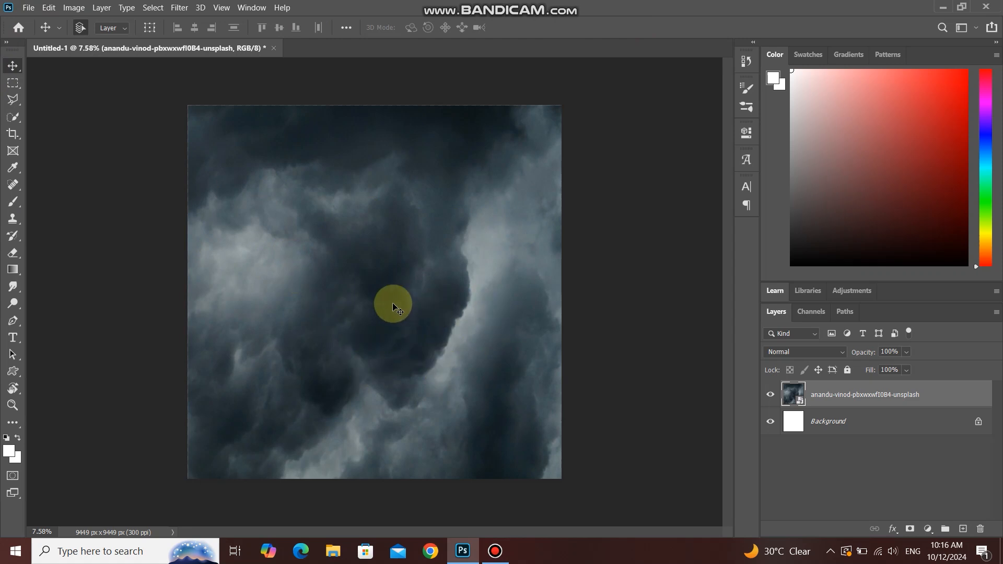
pyautogui.click(29, 9)
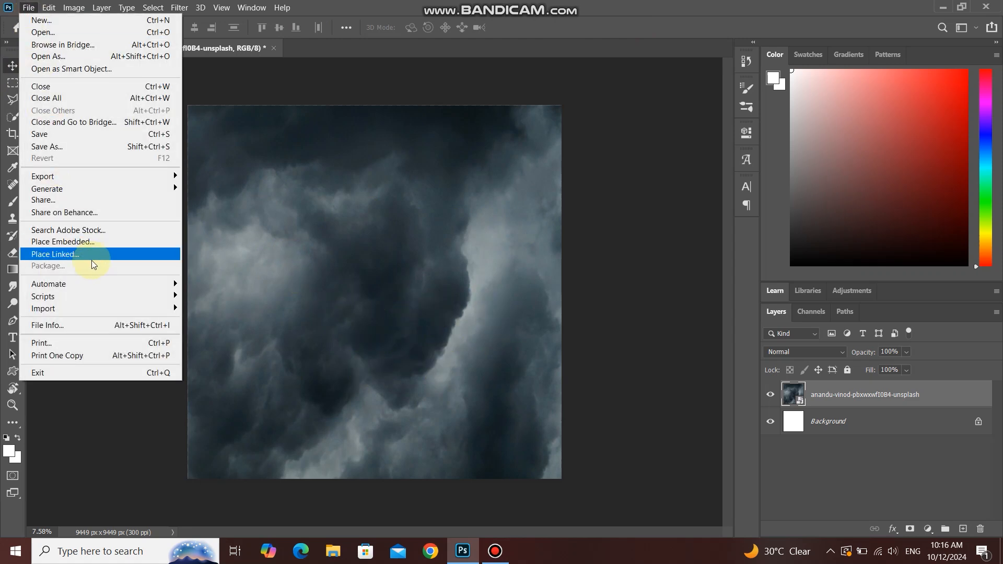
pyautogui.click(106, 242)
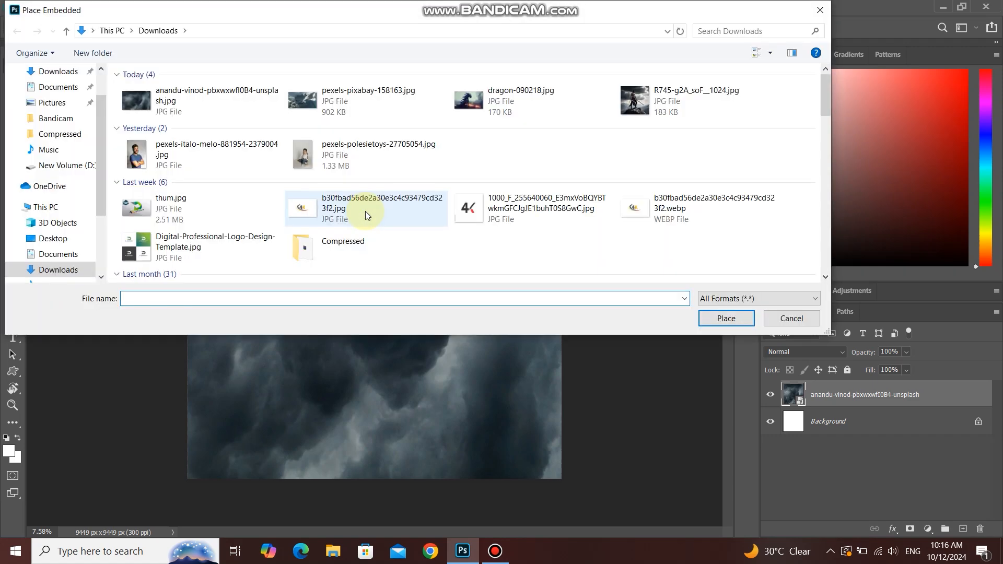
pyautogui.click(61, 254)
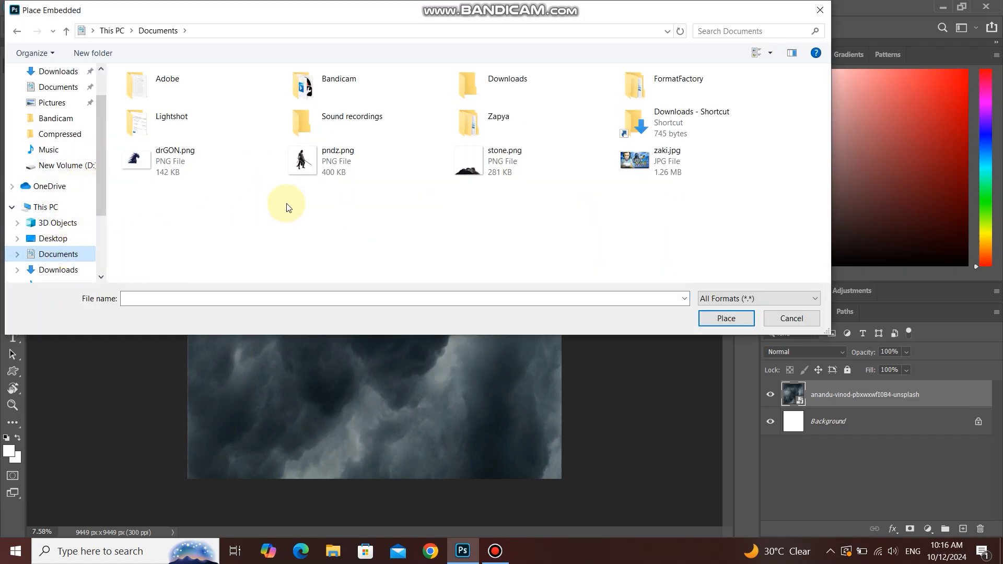
pyautogui.doubleClick(179, 157)
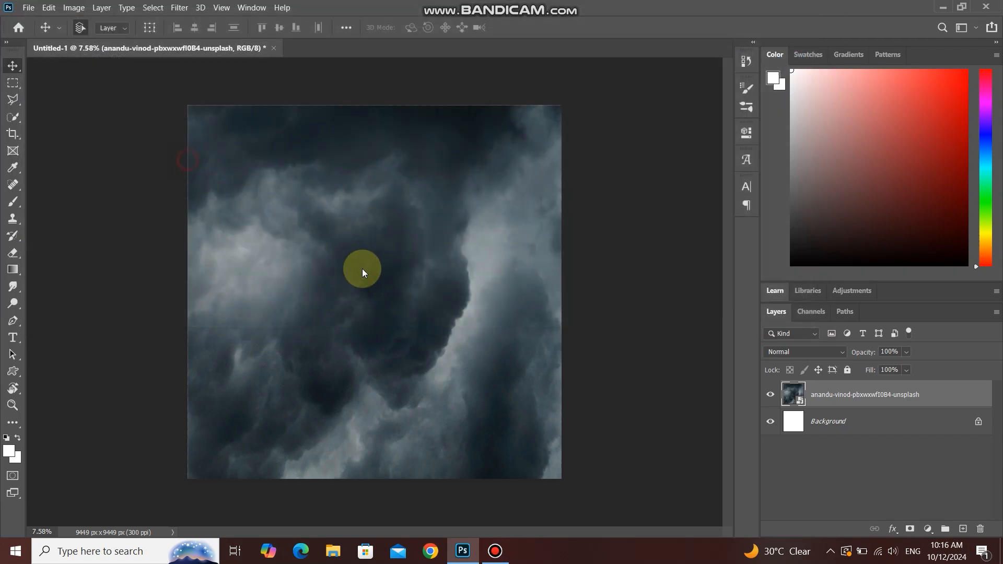
# - Enlarge the dragon to about 590% width and 802% height, rotate it about 8 degrees and position it over the clouds
pyautogui.moveTo(428, 259); pyautogui.dragTo(562, 165)
pyautogui.moveTo(589, 253); pyautogui.dragTo(600, 291)
pyautogui.moveTo(573, 195); pyautogui.dragTo(653, 123)
pyautogui.moveTo(566, 252); pyautogui.dragTo(579, 277)
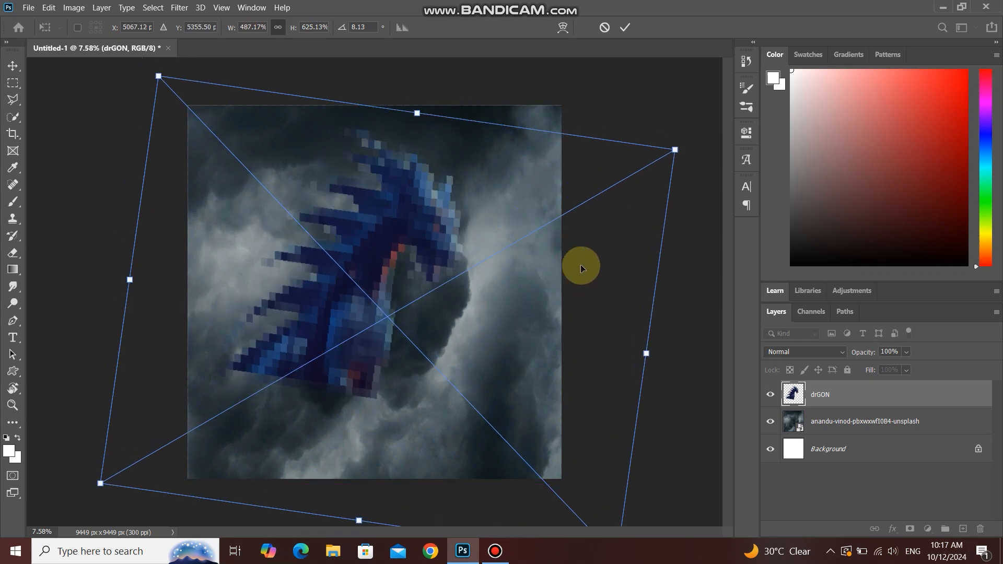
pyautogui.moveTo(675, 149); pyautogui.dragTo(735, 97)
pyautogui.moveTo(635, 218); pyautogui.dragTo(626, 244)
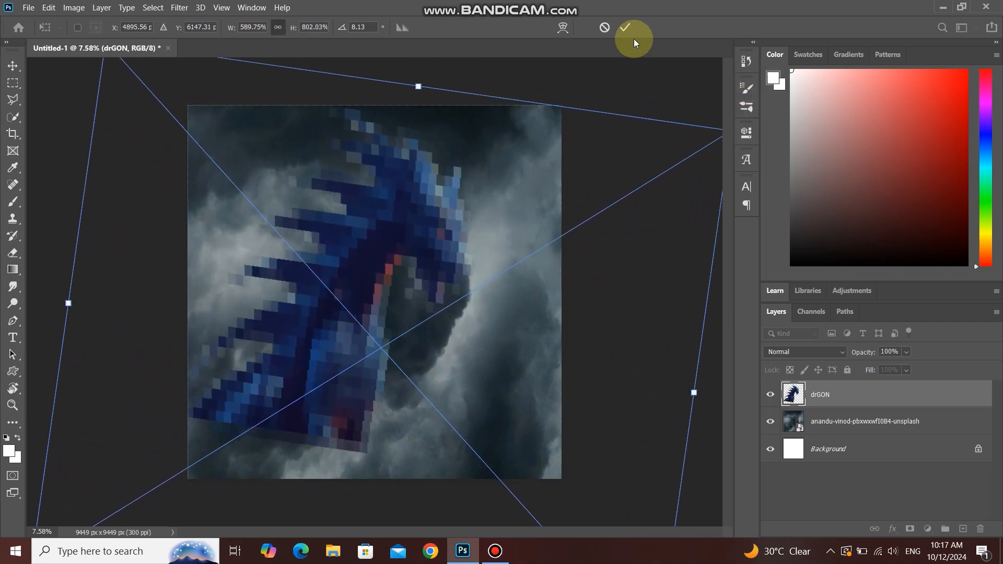
pyautogui.click(625, 27)
pyautogui.moveTo(437, 267); pyautogui.dragTo(444, 263)
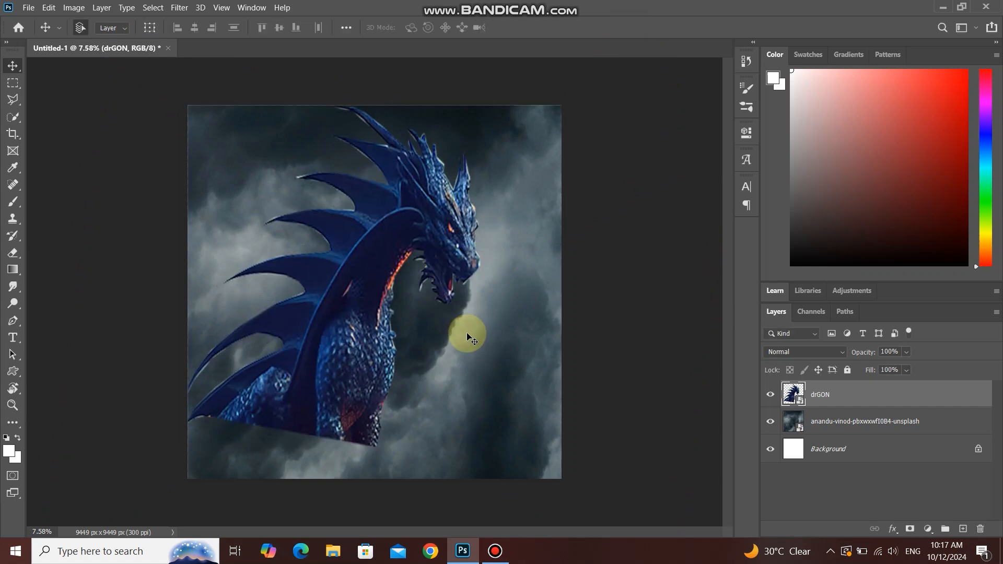
# - Widen the dragon with Free Transform to about 633% width and 803% height
pyautogui.hotkey('ctrl', 't')
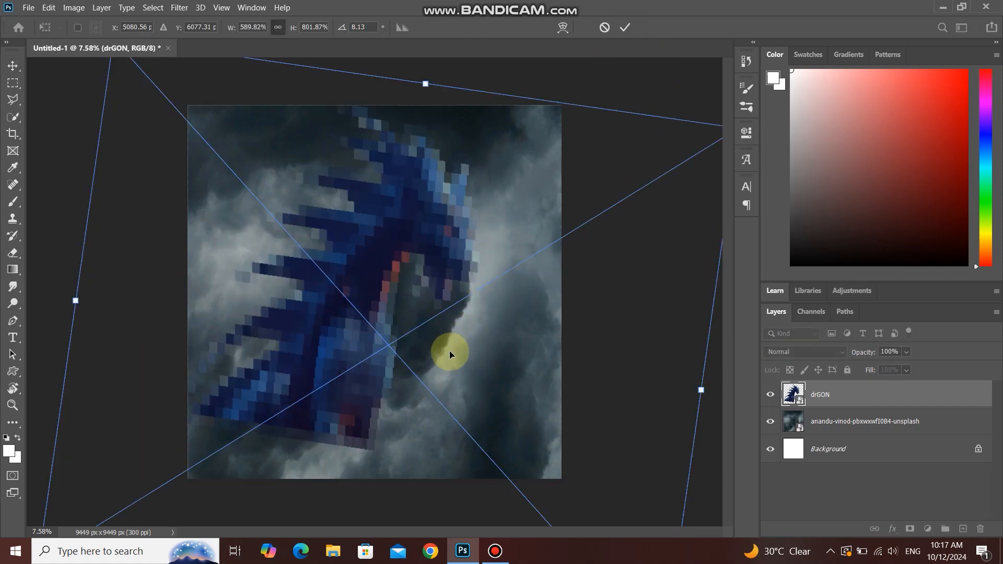
pyautogui.hotkey('ctrl', '0')
pyautogui.moveTo(648, 170); pyautogui.dragTo(665, 171)
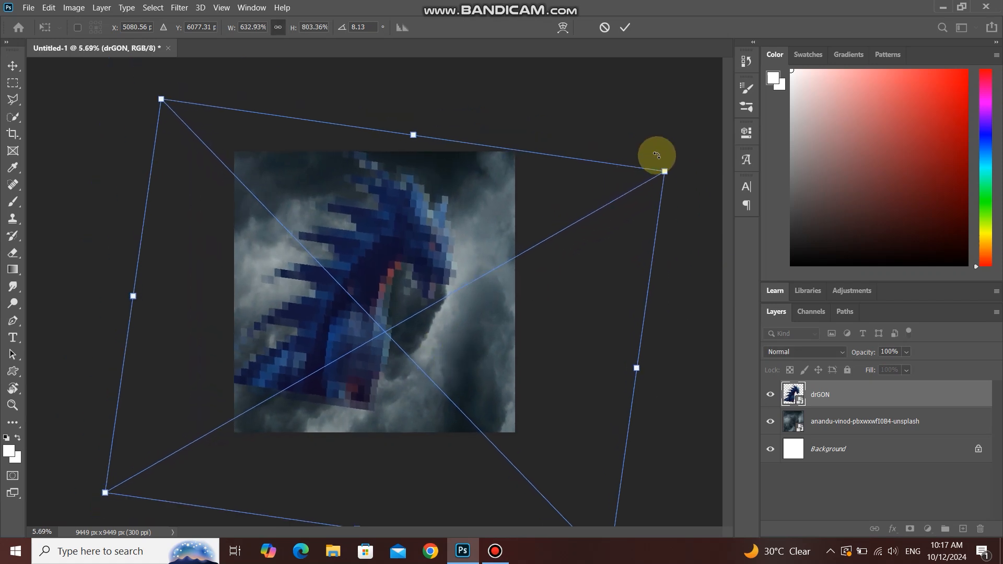
pyautogui.click(618, 31)
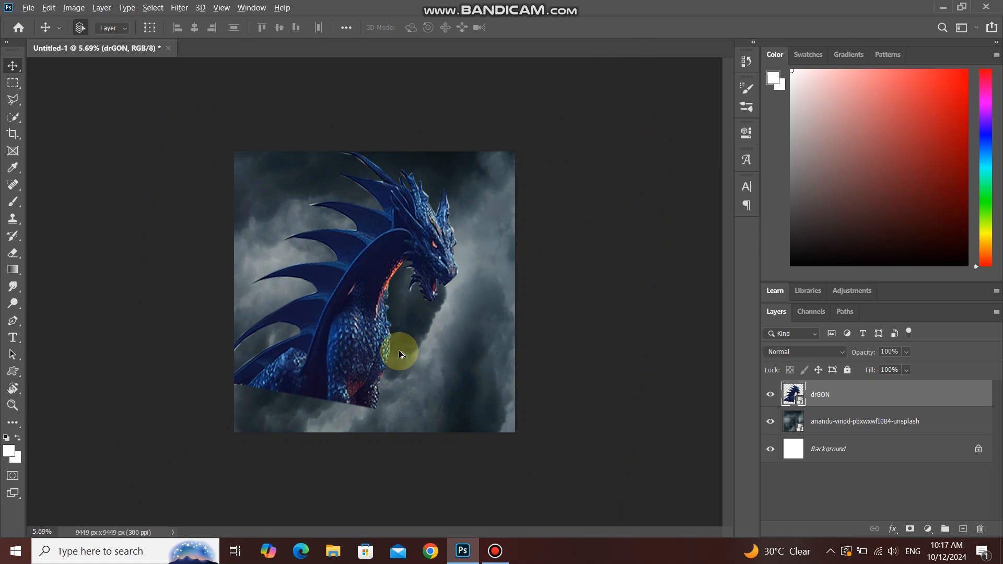
# - Add a layer mask to the drGON layer after checking the layer hidden and shown
pyautogui.hotkey('ctrl', '+')
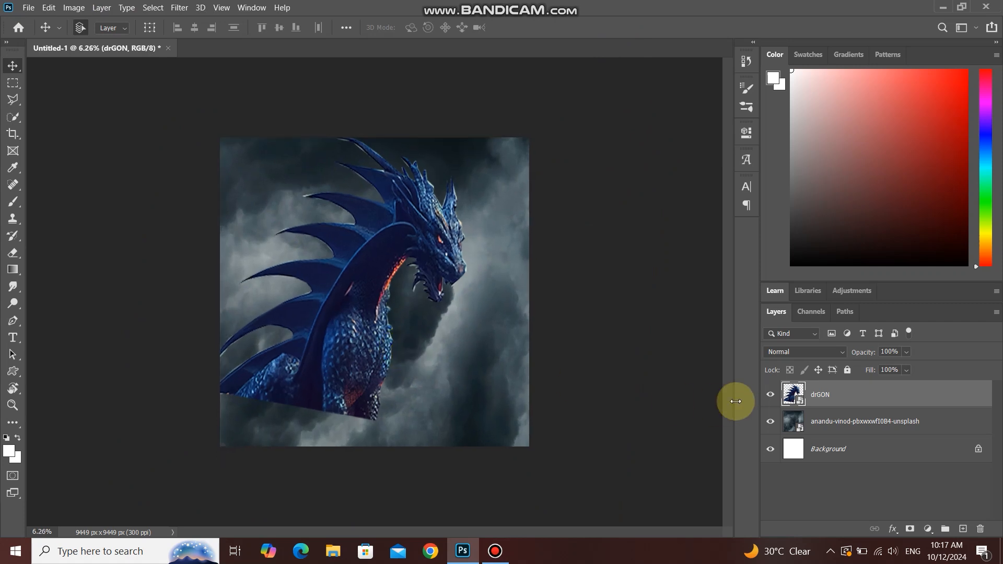
pyautogui.click(770, 394)
pyautogui.click(770, 394)
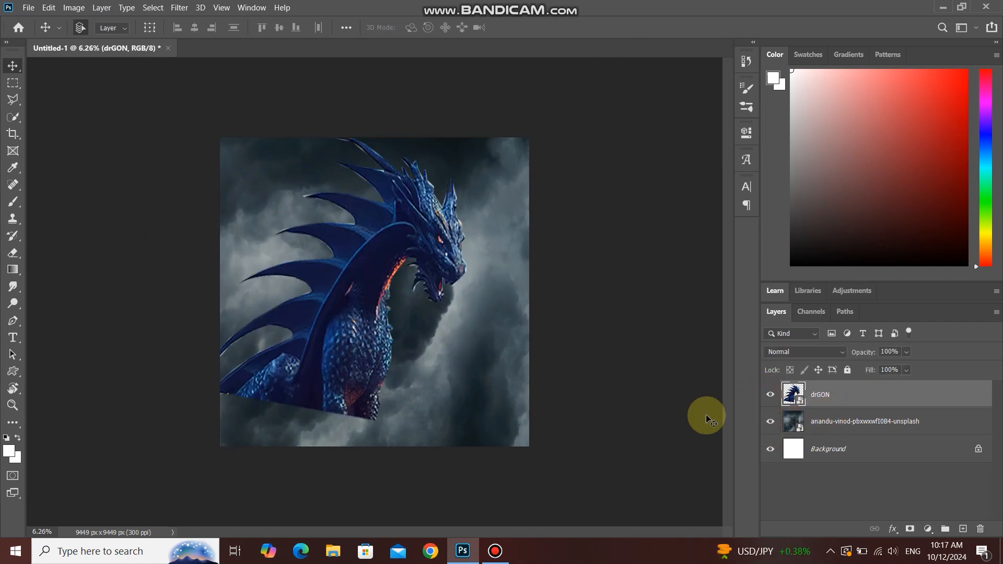
pyautogui.click(912, 529)
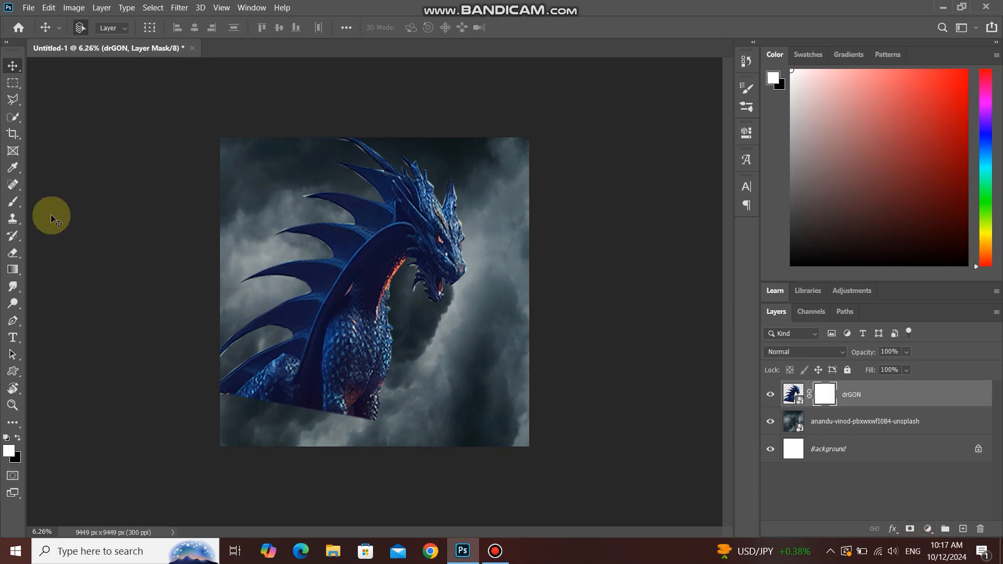
# - Select the Brush tool and enlarge the brush size to 3700 px
pyautogui.click(13, 204)
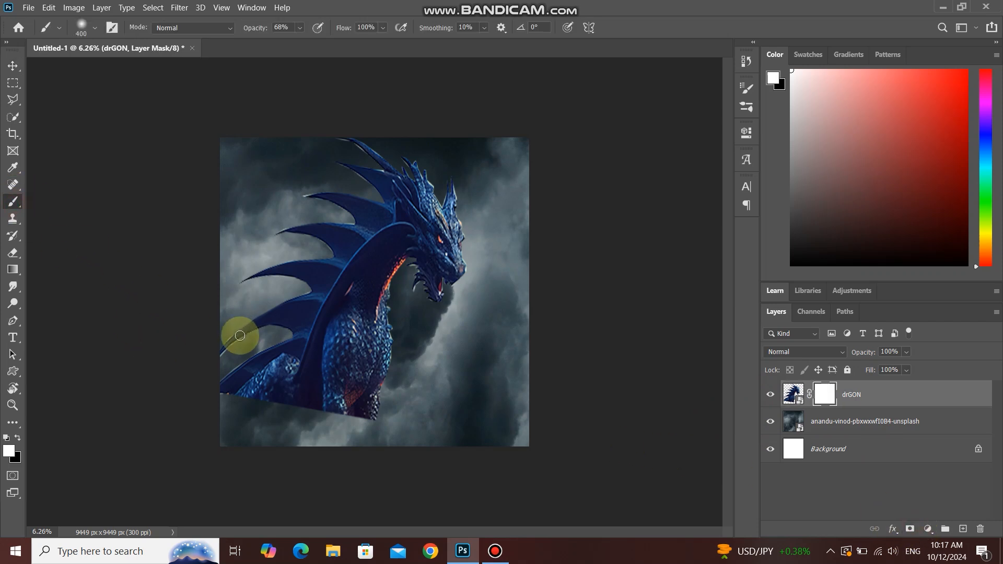
pyautogui.press(']')
pyautogui.press(']')
pyautogui.press(']')
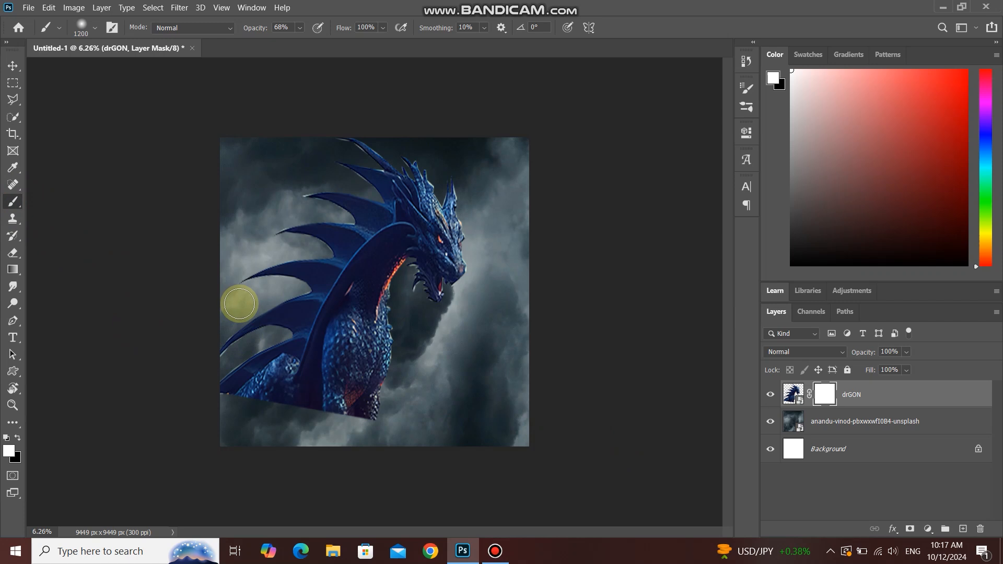
pyautogui.press(']')
pyautogui.press(']')
pyautogui.press(']')
pyautogui.press(']')
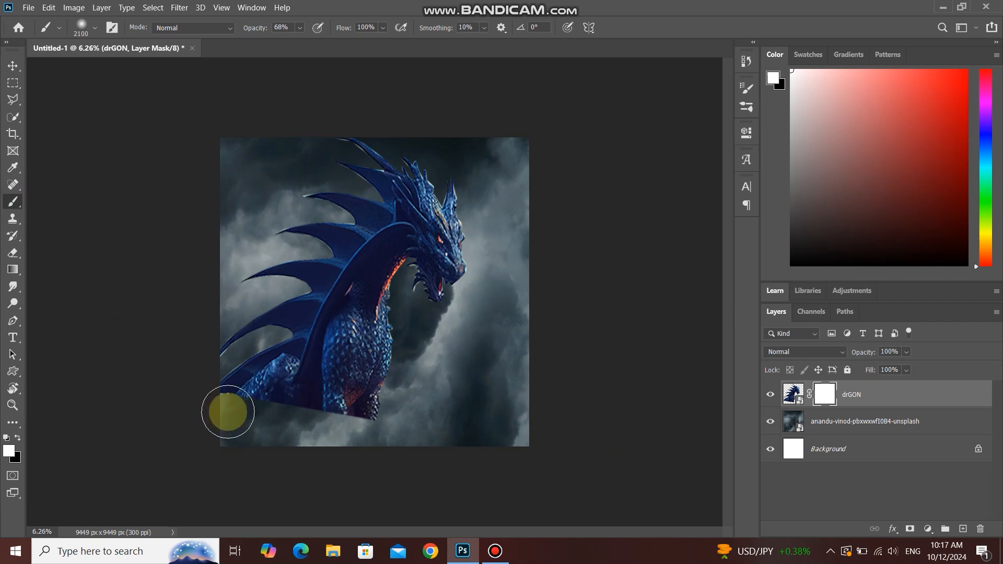
pyautogui.press(']')
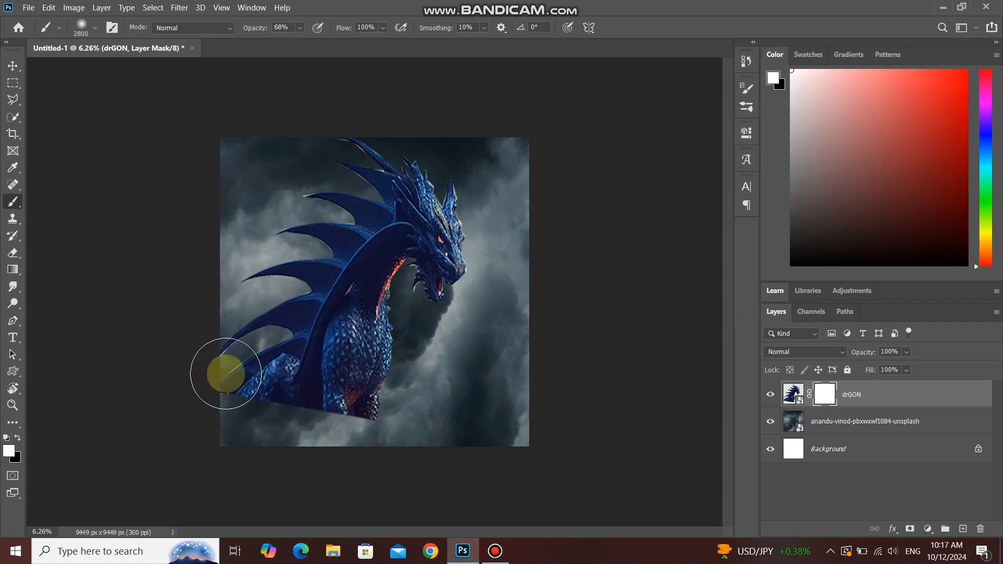
pyautogui.press(']')
pyautogui.press(']')
pyautogui.press(']')
# - Paint black on the dragon's layer mask along the cut-off lower body to fade it into the clouds
pyautogui.moveTo(205, 403)
pyautogui.mouseDown()
pyautogui.moveTo(252, 421)
pyautogui.moveTo(386, 432)
pyautogui.mouseUp()
pyautogui.moveTo(209, 416); pyautogui.dragTo(328, 438)
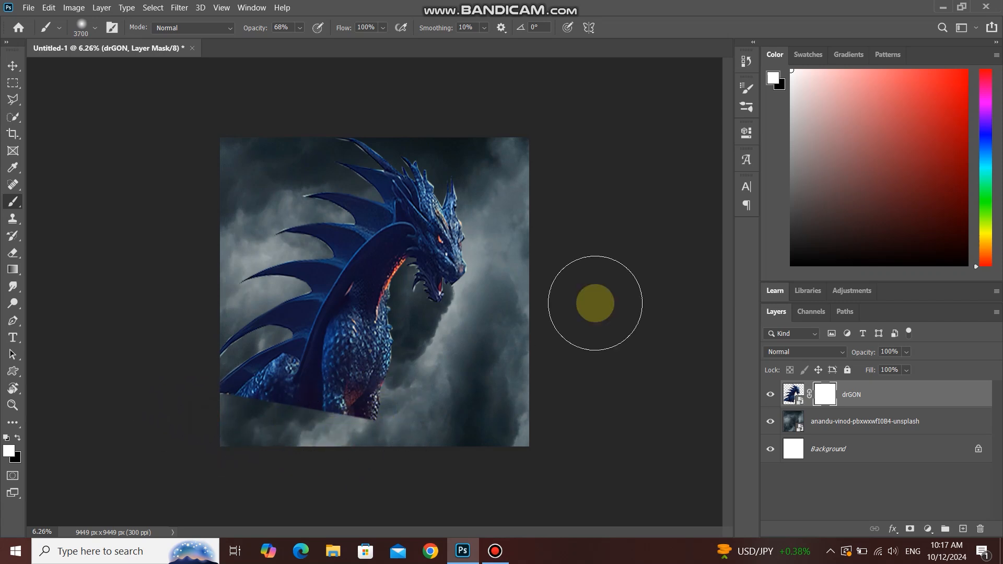
pyautogui.press('x')
pyautogui.moveTo(206, 400)
pyautogui.mouseDown()
pyautogui.moveTo(387, 465)
pyautogui.moveTo(172, 432)
pyautogui.moveTo(398, 444)
pyautogui.mouseUp()
pyautogui.moveTo(343, 444)
pyautogui.mouseDown()
pyautogui.moveTo(248, 444)
pyautogui.moveTo(509, 425)
pyautogui.moveTo(371, 420)
pyautogui.moveTo(359, 402)
pyautogui.moveTo(316, 430)
pyautogui.moveTo(259, 406)
pyautogui.moveTo(314, 417)
pyautogui.moveTo(231, 416)
pyautogui.moveTo(358, 430)
pyautogui.moveTo(249, 439)
pyautogui.moveTo(367, 416)
pyautogui.moveTo(286, 426)
pyautogui.moveTo(363, 430)
pyautogui.moveTo(261, 408)
pyautogui.moveTo(370, 397)
pyautogui.moveTo(246, 374)
pyautogui.moveTo(262, 381)
pyautogui.mouseUp()
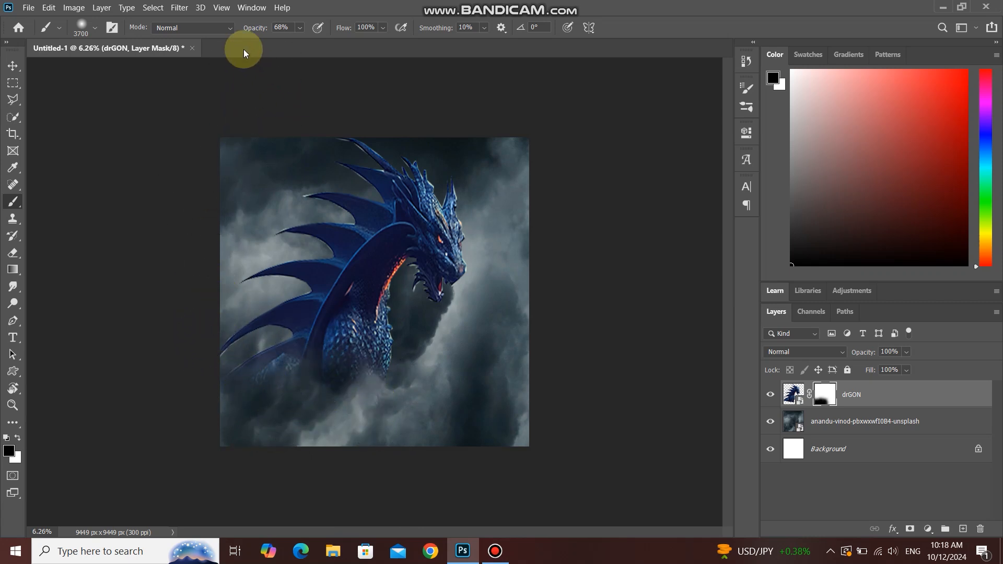
# - Lower the brush opacity to 32% and softly mask the dragon's back spines and lower body into the clouds
pyautogui.moveTo(236, 34); pyautogui.dragTo(215, 39)
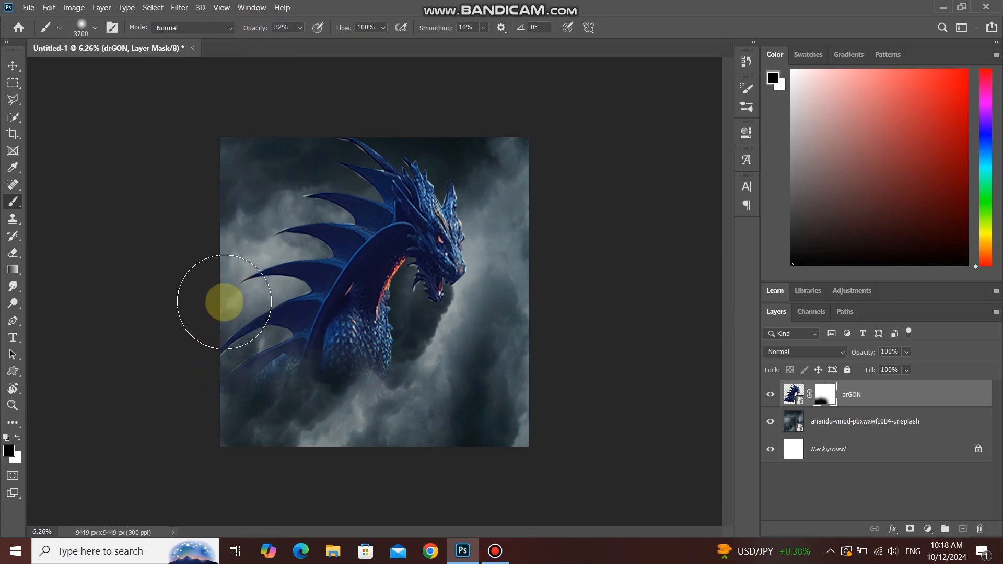
pyautogui.moveTo(264, 268)
pyautogui.mouseDown()
pyautogui.moveTo(235, 289)
pyautogui.moveTo(295, 221)
pyautogui.moveTo(264, 233)
pyautogui.moveTo(318, 193)
pyautogui.moveTo(256, 248)
pyautogui.moveTo(339, 170)
pyautogui.moveTo(258, 175)
pyautogui.moveTo(358, 140)
pyautogui.moveTo(349, 143)
pyautogui.moveTo(374, 123)
pyautogui.moveTo(366, 136)
pyautogui.moveTo(412, 141)
pyautogui.moveTo(361, 133)
pyautogui.moveTo(184, 162)
pyautogui.moveTo(203, 222)
pyautogui.moveTo(246, 260)
pyautogui.moveTo(266, 250)
pyautogui.moveTo(209, 303)
pyautogui.moveTo(201, 327)
pyautogui.moveTo(213, 272)
pyautogui.moveTo(191, 349)
pyautogui.moveTo(199, 395)
pyautogui.moveTo(241, 415)
pyautogui.moveTo(362, 407)
pyautogui.moveTo(378, 388)
pyautogui.moveTo(377, 359)
pyautogui.moveTo(284, 358)
pyautogui.moveTo(460, 345)
pyautogui.moveTo(490, 306)
pyautogui.moveTo(502, 266)
pyautogui.moveTo(486, 318)
pyautogui.moveTo(508, 214)
pyautogui.moveTo(487, 180)
pyautogui.moveTo(494, 198)
pyautogui.moveTo(449, 151)
pyautogui.moveTo(354, 129)
pyautogui.moveTo(491, 184)
pyautogui.moveTo(448, 153)
pyautogui.moveTo(397, 141)
pyautogui.moveTo(438, 144)
pyautogui.moveTo(499, 188)
pyautogui.moveTo(492, 168)
pyautogui.moveTo(519, 187)
pyautogui.moveTo(443, 147)
pyautogui.moveTo(366, 123)
pyautogui.moveTo(318, 123)
pyautogui.moveTo(134, 219)
pyautogui.moveTo(306, 182)
pyautogui.moveTo(237, 273)
pyautogui.moveTo(307, 163)
pyautogui.moveTo(209, 294)
pyautogui.moveTo(257, 258)
pyautogui.moveTo(208, 342)
pyautogui.moveTo(237, 385)
pyautogui.moveTo(315, 409)
pyautogui.moveTo(174, 340)
pyautogui.moveTo(359, 405)
pyautogui.moveTo(270, 383)
pyautogui.moveTo(355, 424)
pyautogui.moveTo(265, 394)
pyautogui.moveTo(358, 417)
pyautogui.moveTo(270, 401)
pyautogui.moveTo(448, 374)
pyautogui.moveTo(321, 374)
pyautogui.moveTo(399, 357)
pyautogui.moveTo(297, 365)
pyautogui.moveTo(388, 378)
pyautogui.moveTo(307, 374)
pyautogui.moveTo(434, 375)
pyautogui.moveTo(358, 376)
pyautogui.moveTo(428, 352)
pyautogui.moveTo(405, 371)
pyautogui.moveTo(392, 425)
pyautogui.moveTo(425, 448)
pyautogui.moveTo(493, 391)
pyautogui.mouseUp()
pyautogui.scroll(1, 406, 371)
pyautogui.scroll(-2, 366, 381)
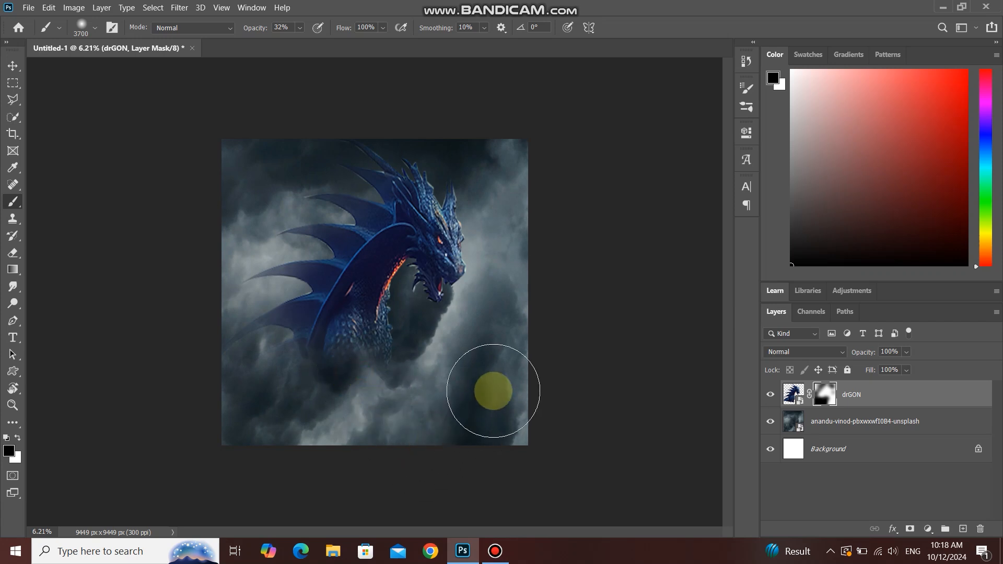
# - Inspect the blended dragon up close, compare the image with its layer hidden and shown, and look at its blending options
pyautogui.press('v')
pyautogui.scroll(-2, 391, 345)
pyautogui.scroll(2, 391, 345)
pyautogui.scroll(1, 391, 345)
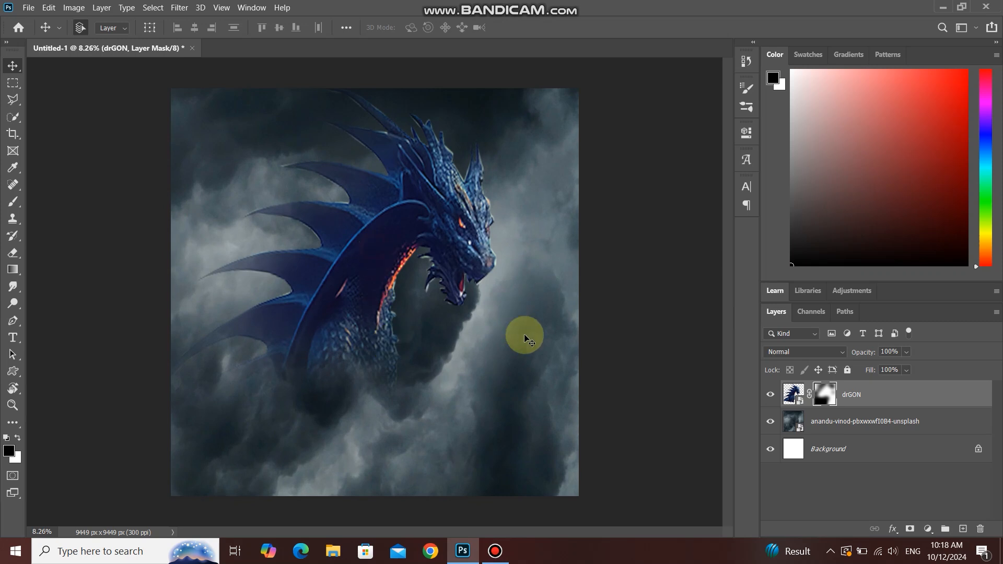
pyautogui.click(772, 396)
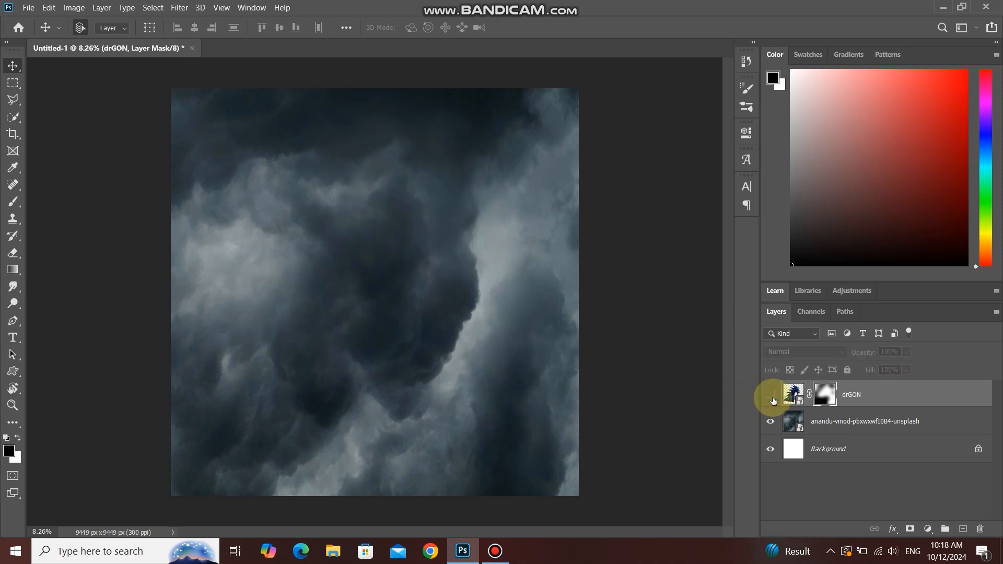
pyautogui.click(771, 396)
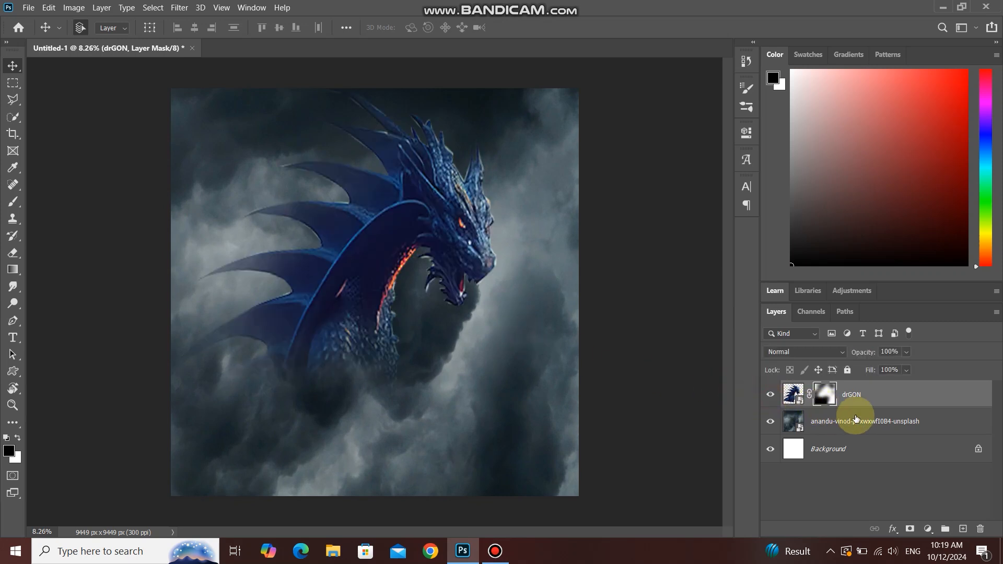
pyautogui.doubleClick(900, 403)
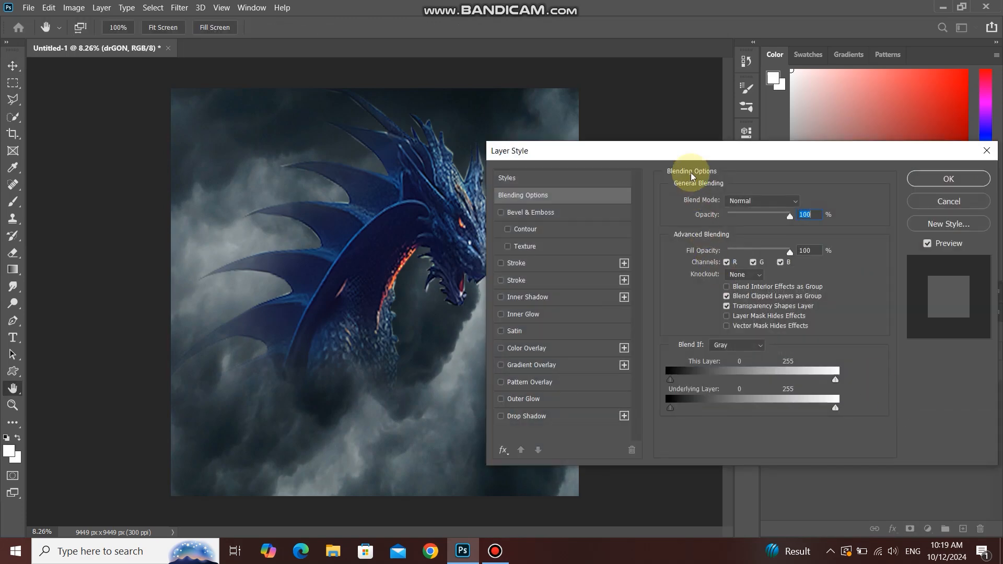
pyautogui.click(930, 202)
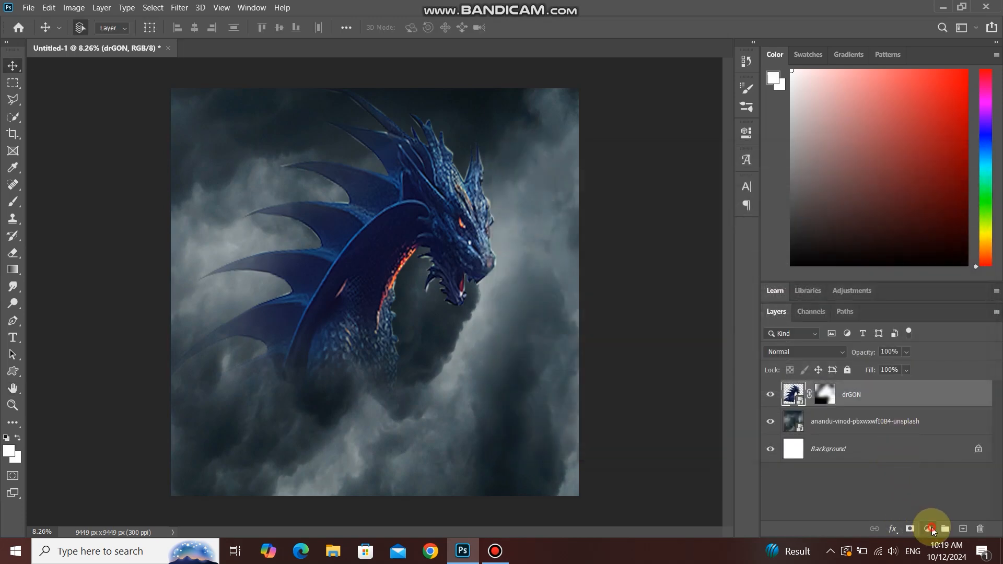
# - Add a Brightness/Contrast adjustment clipped to the drGON layer with brightness -52 and contrast 9
pyautogui.click(930, 529)
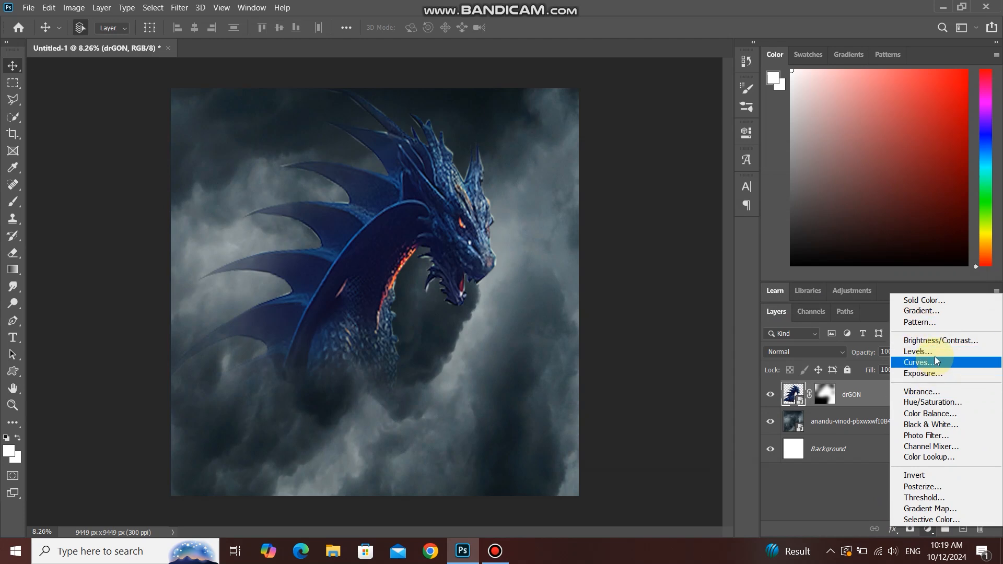
pyautogui.click(936, 342)
pyautogui.click(635, 350)
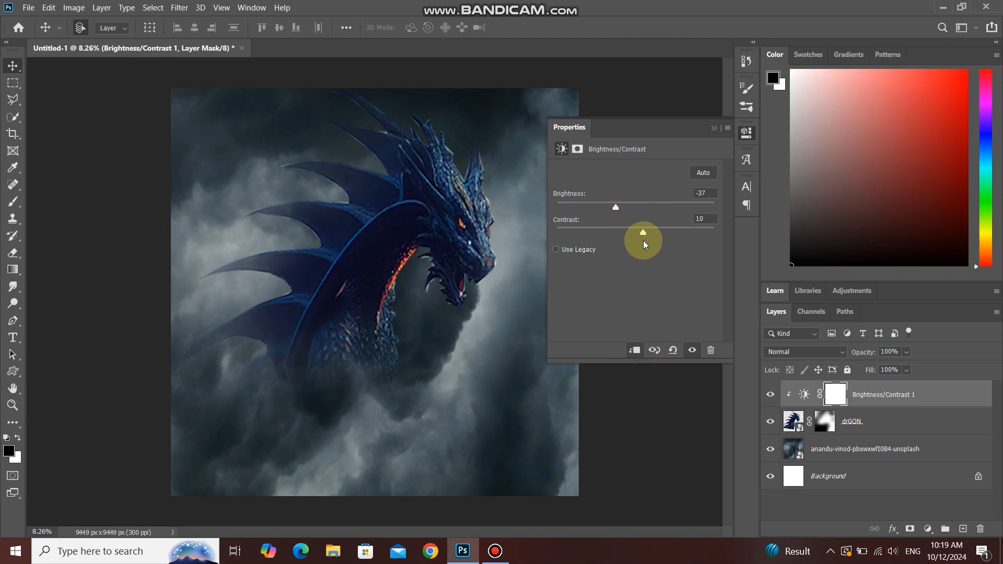
pyautogui.moveTo(645, 244); pyautogui.dragTo(644, 244)
pyautogui.click(619, 210)
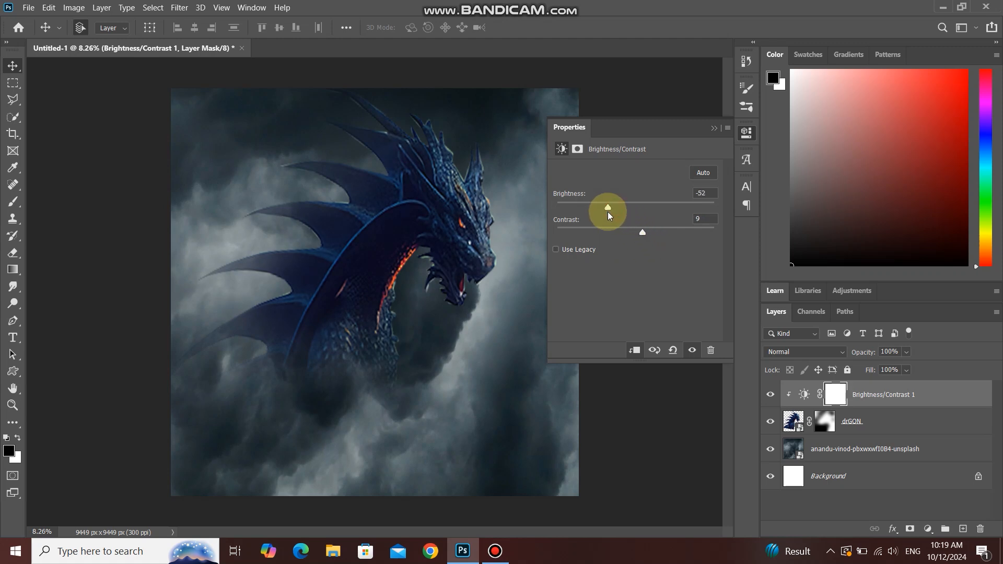
pyautogui.click(715, 128)
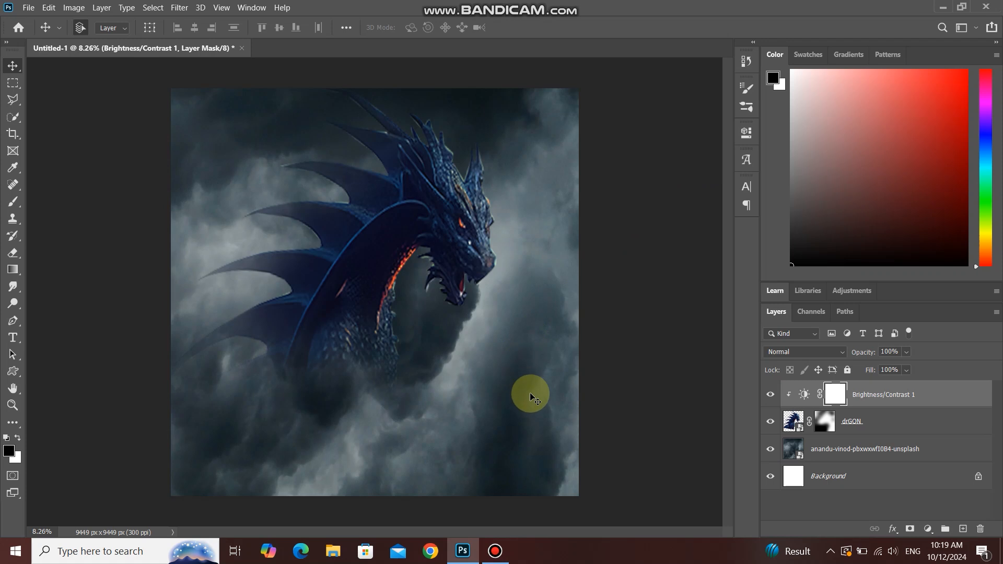
pyautogui.scroll(-1, 460, 354)
pyautogui.scroll(-1, 459, 354)
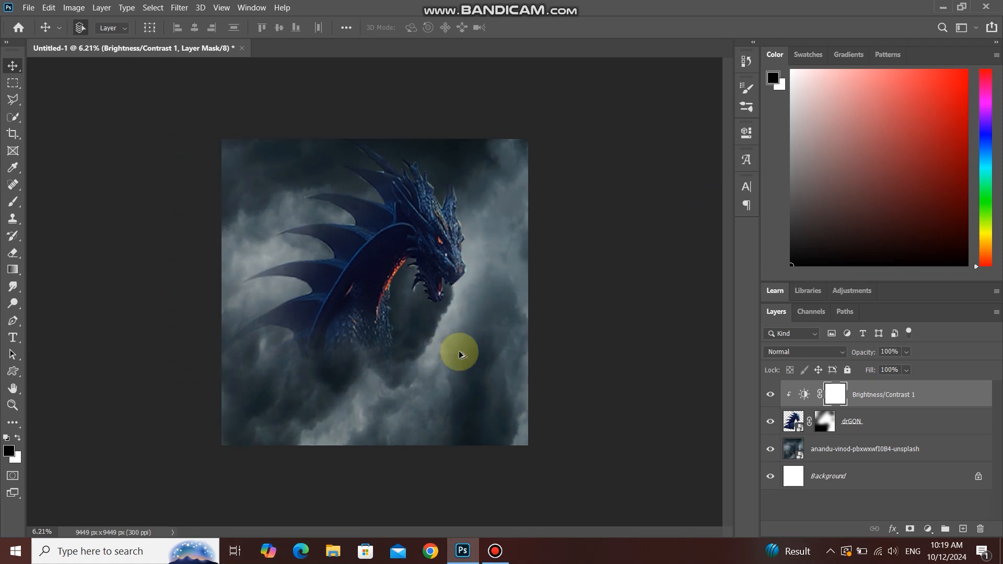
# - Add a Hue/Saturation adjustment above the cloud image layer and clip it to that layer
pyautogui.scroll(2, 459, 354)
pyautogui.click(777, 456)
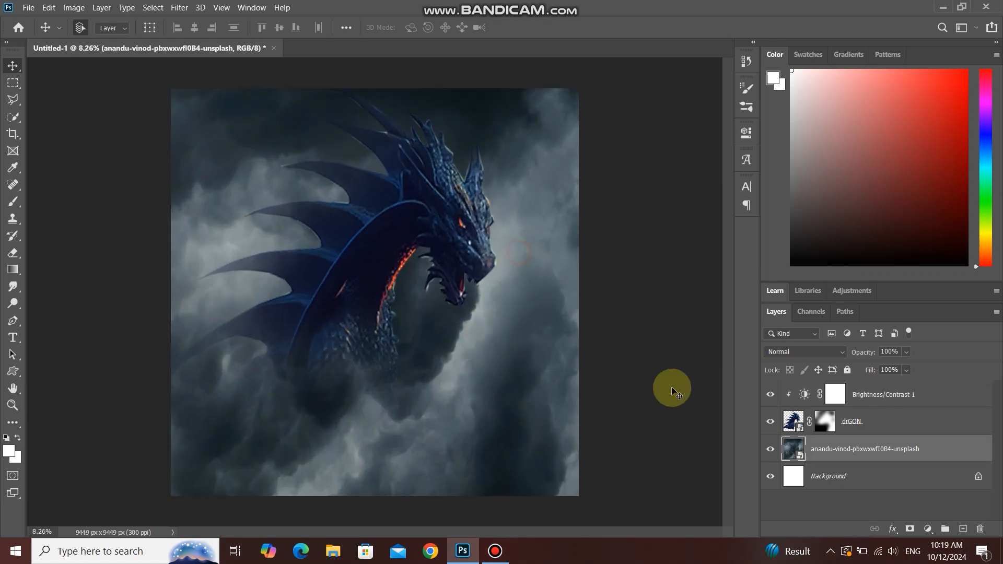
pyautogui.click(770, 450)
pyautogui.click(928, 529)
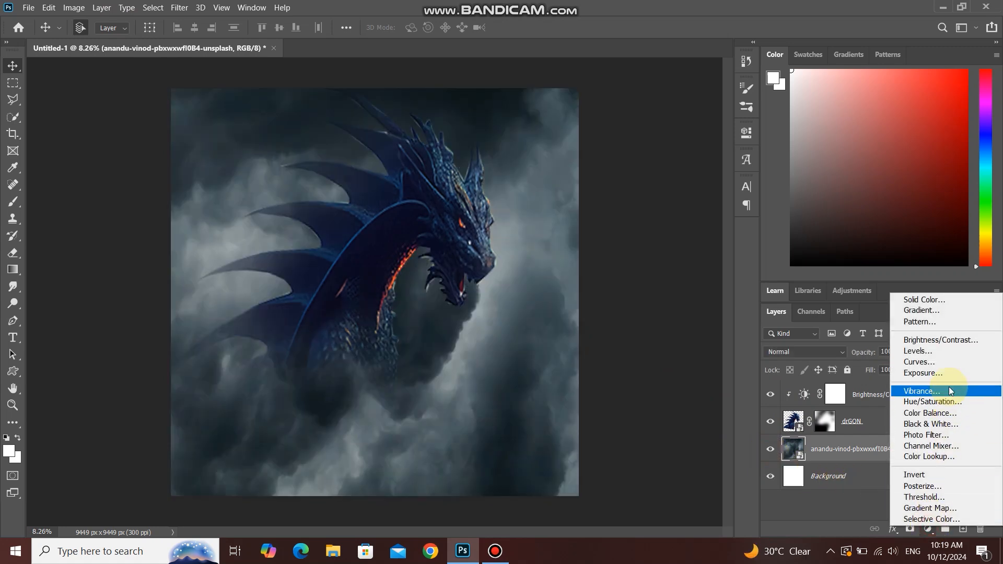
pyautogui.click(951, 404)
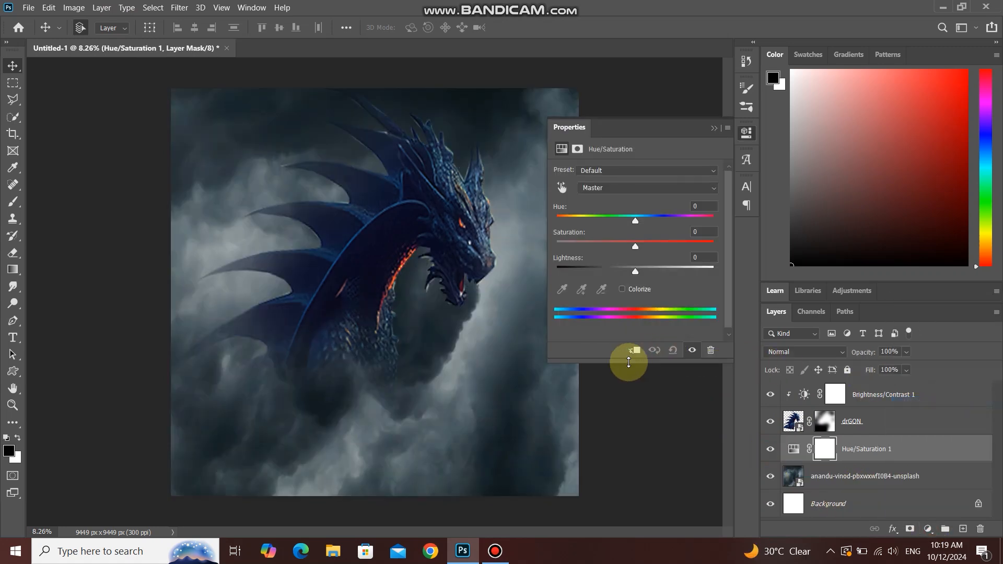
pyautogui.click(634, 352)
# - Colorize the clouds with hue 8, saturation 61 and lightness -28, and compare the image with the adjustment hidden and shown
pyautogui.click(622, 289)
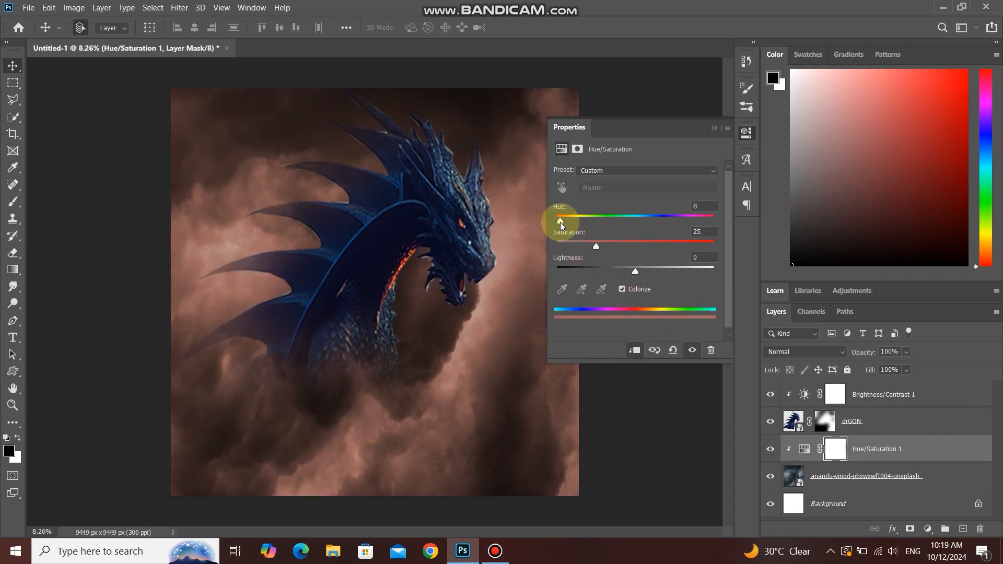
pyautogui.moveTo(593, 250); pyautogui.dragTo(665, 255)
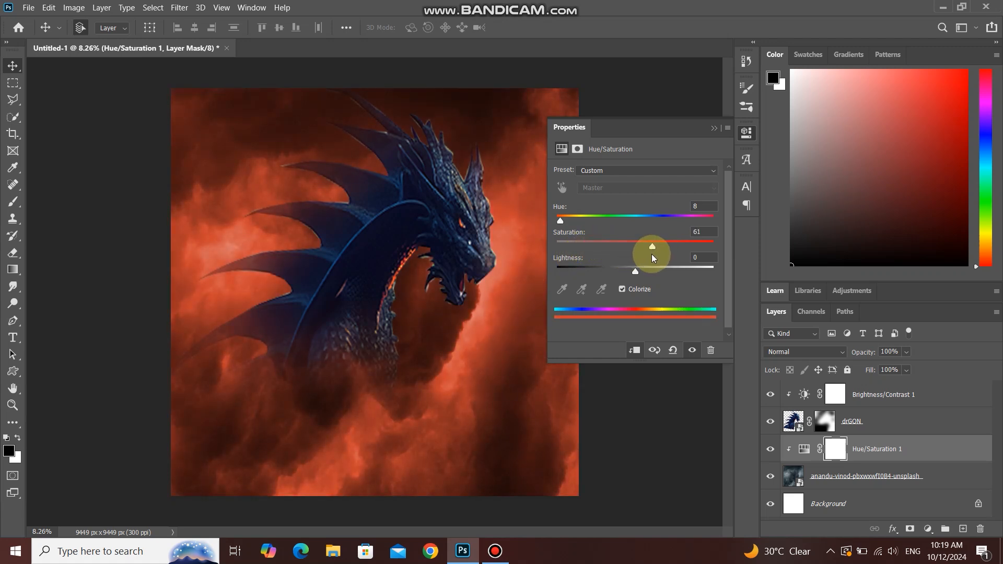
pyautogui.moveTo(630, 276); pyautogui.dragTo(612, 282)
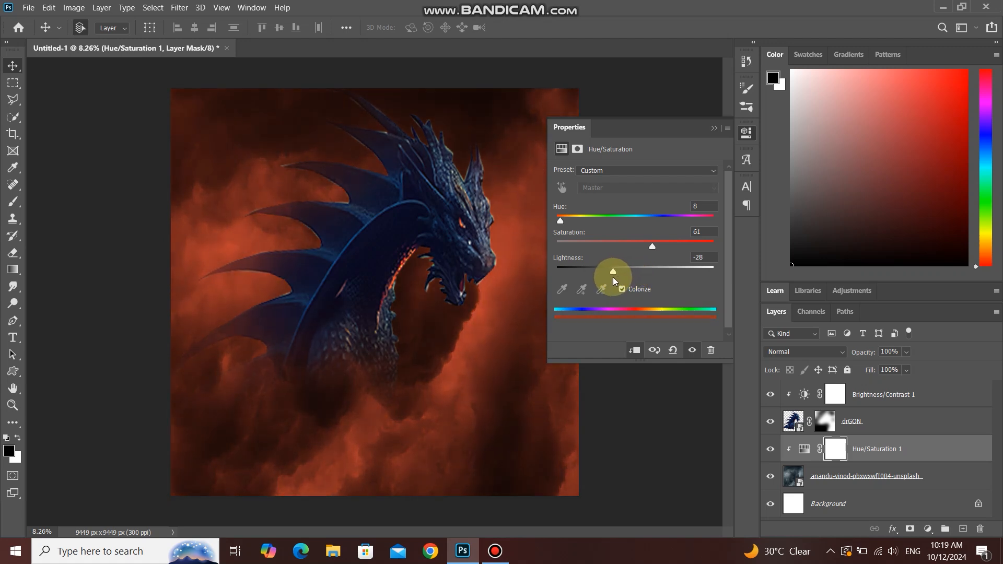
pyautogui.click(714, 128)
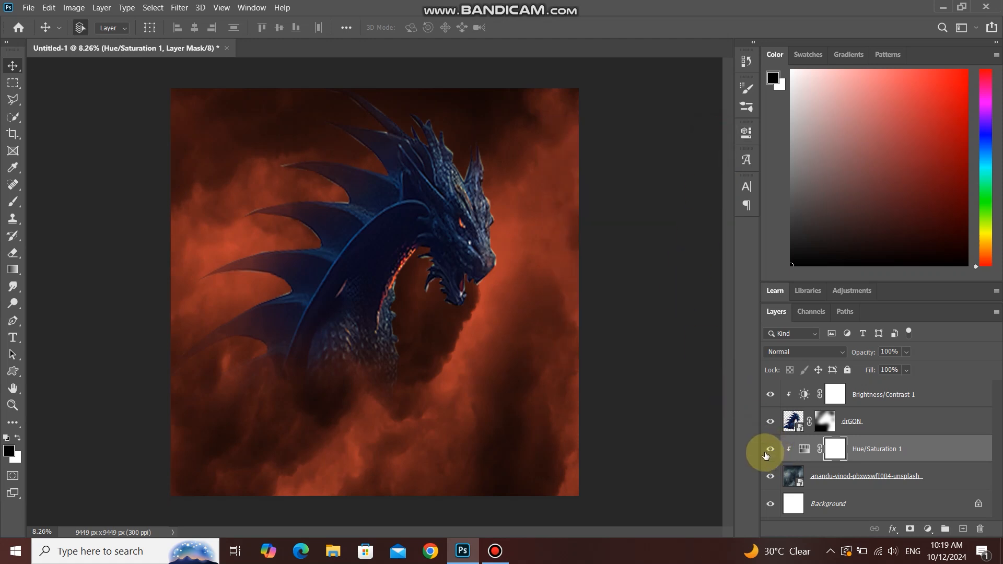
pyautogui.moveTo(853, 351)
pyautogui.mouseDown()
pyautogui.moveTo(845, 358)
pyautogui.moveTo(860, 356)
pyautogui.mouseUp()
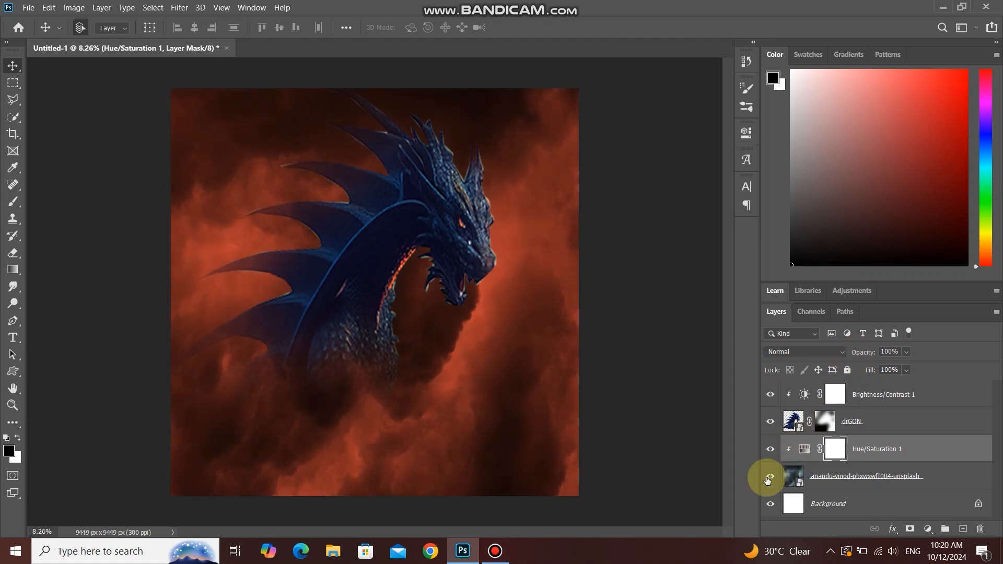
pyautogui.click(767, 452)
pyautogui.click(767, 452)
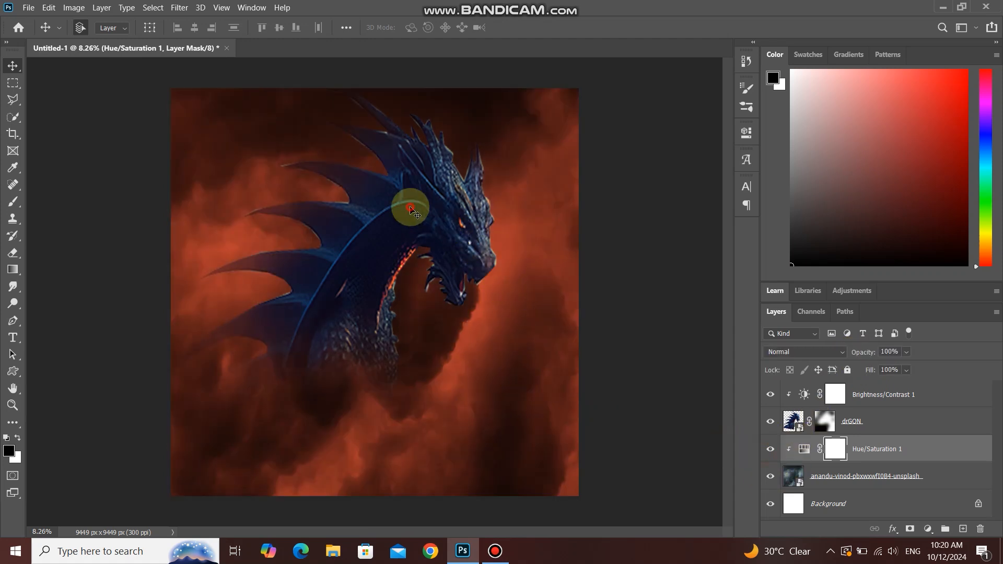
# - Add a Soft Light Color Overlay to the drGON layer, using the reddish brown a73a29 sampled from the clouds beside the dragon's head
pyautogui.click(789, 423)
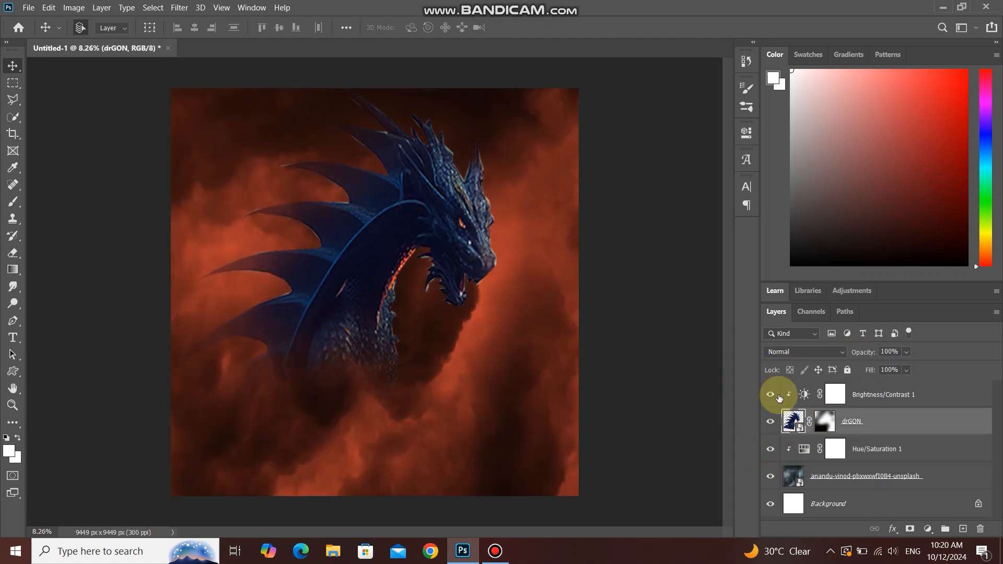
pyautogui.click(771, 424)
pyautogui.click(770, 423)
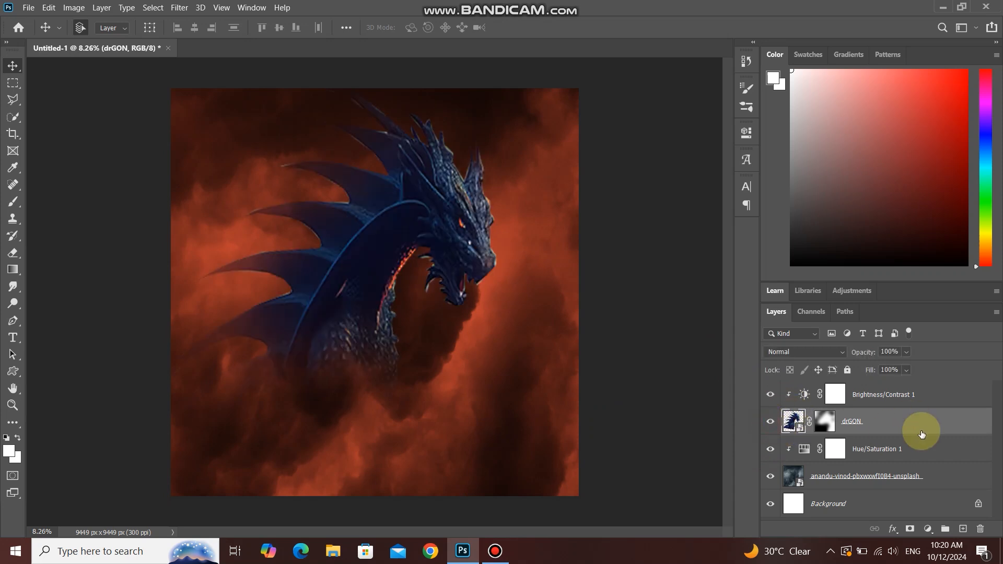
pyautogui.doubleClick(921, 429)
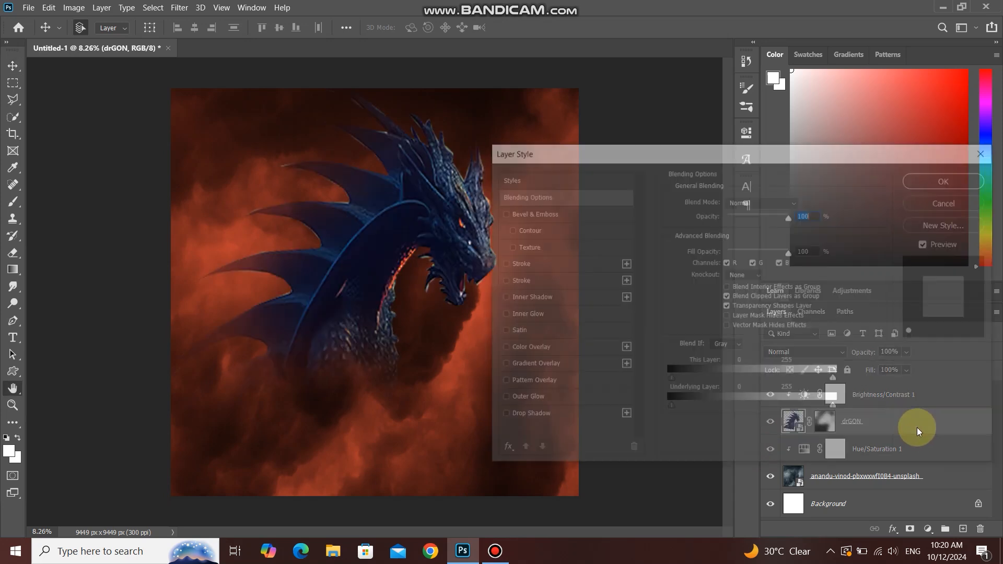
pyautogui.moveTo(773, 151); pyautogui.dragTo(849, 156)
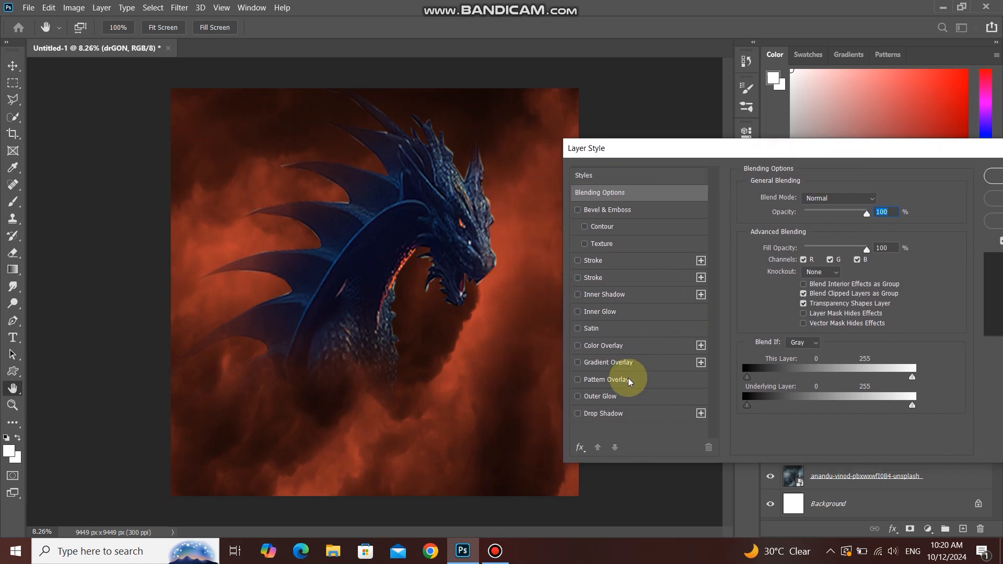
pyautogui.click(596, 346)
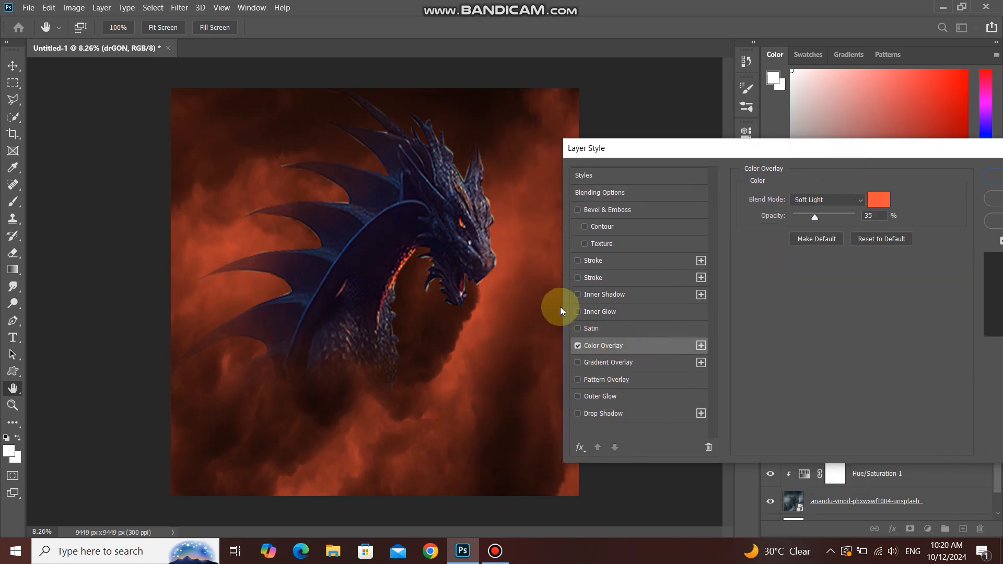
pyautogui.click(878, 200)
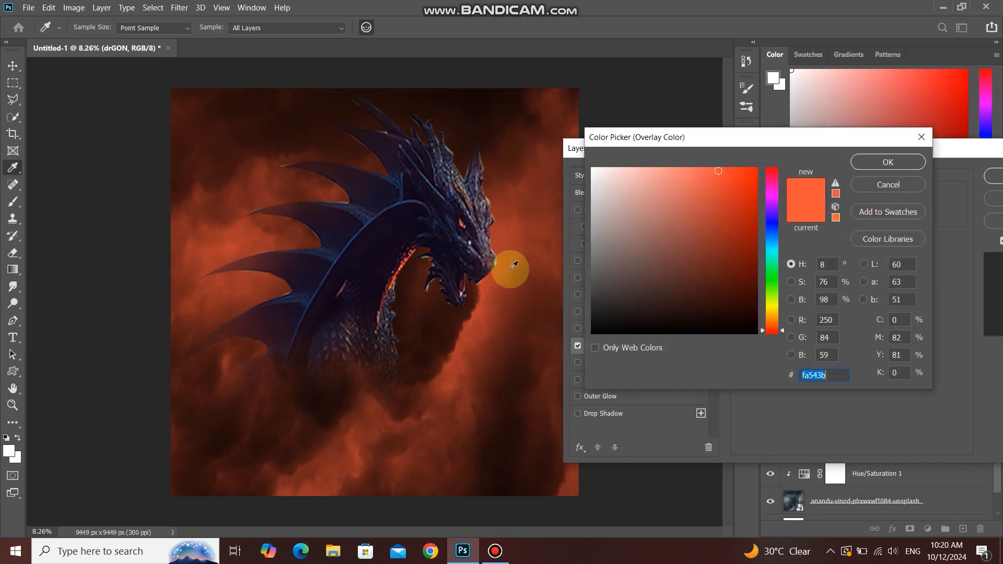
pyautogui.click(512, 235)
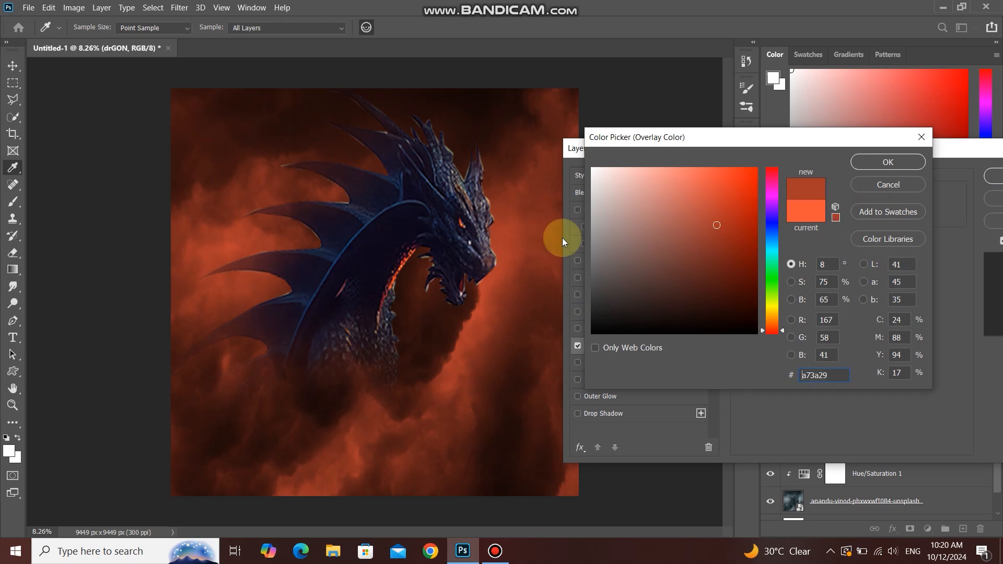
pyautogui.click(886, 163)
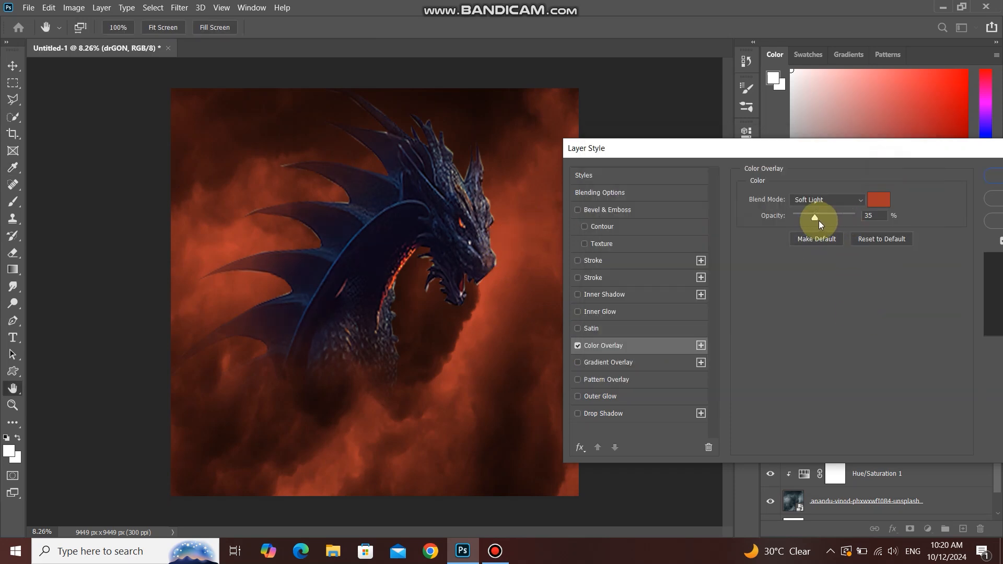
# - Set the dragon's Color Overlay opacity to 73%, apply the layer style and check the blended result
pyautogui.moveTo(816, 217); pyautogui.dragTo(825, 220)
pyautogui.moveTo(812, 238); pyautogui.dragTo(838, 238)
pyautogui.moveTo(897, 154); pyautogui.dragTo(787, 174)
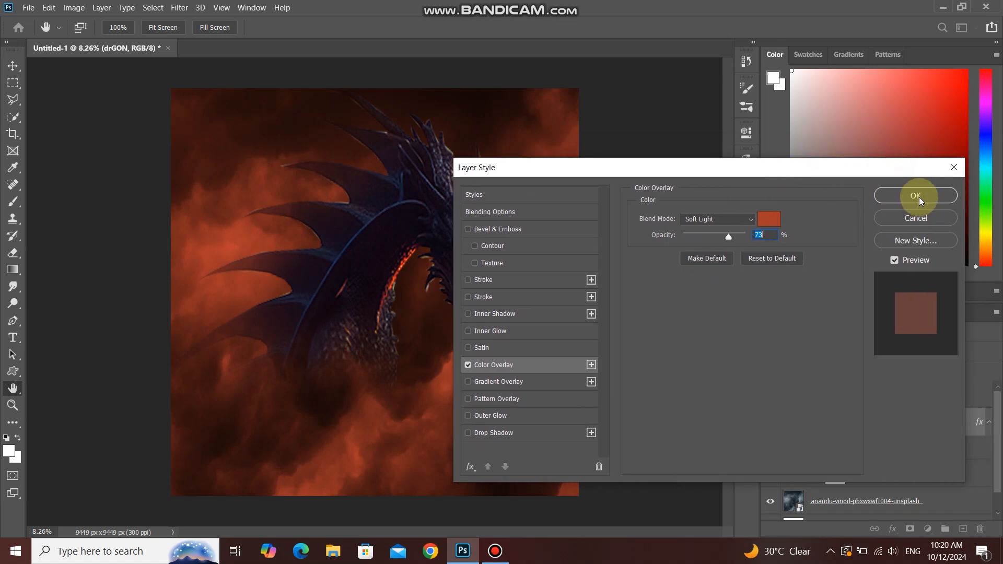
pyautogui.click(917, 197)
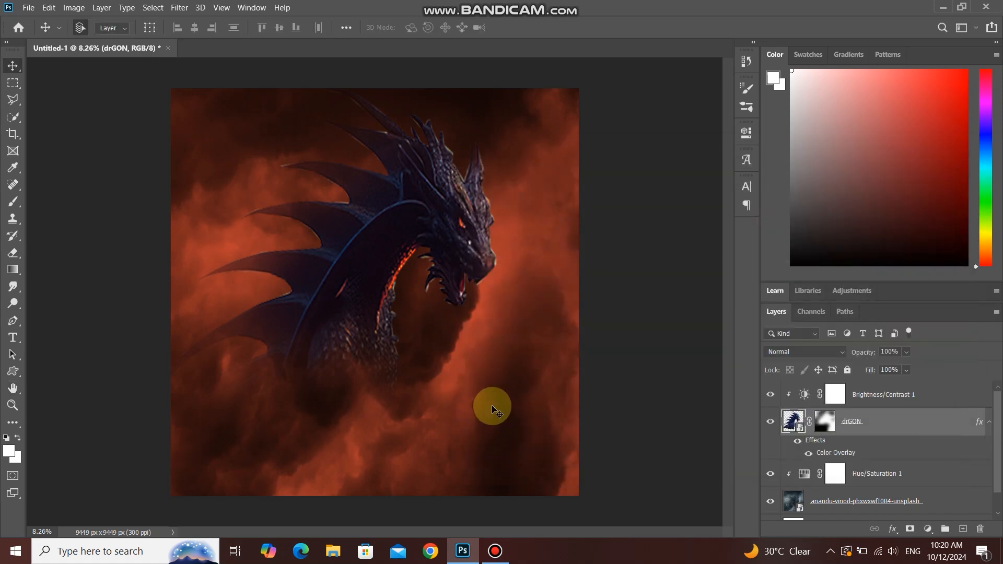
pyautogui.scroll(-2, 379, 356)
pyautogui.scroll(1, 380, 356)
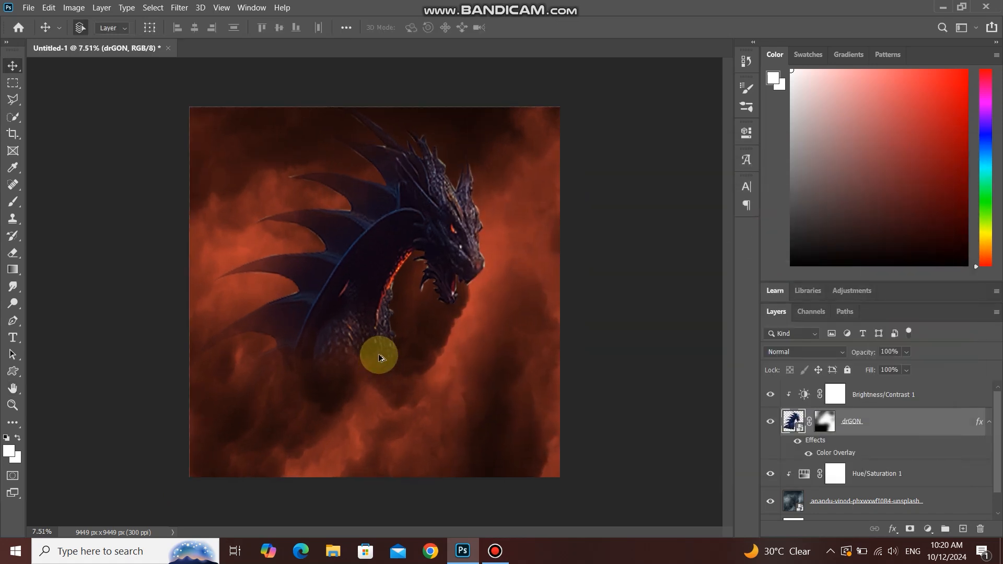
pyautogui.scroll(2, 379, 357)
pyautogui.scroll(-2, 380, 356)
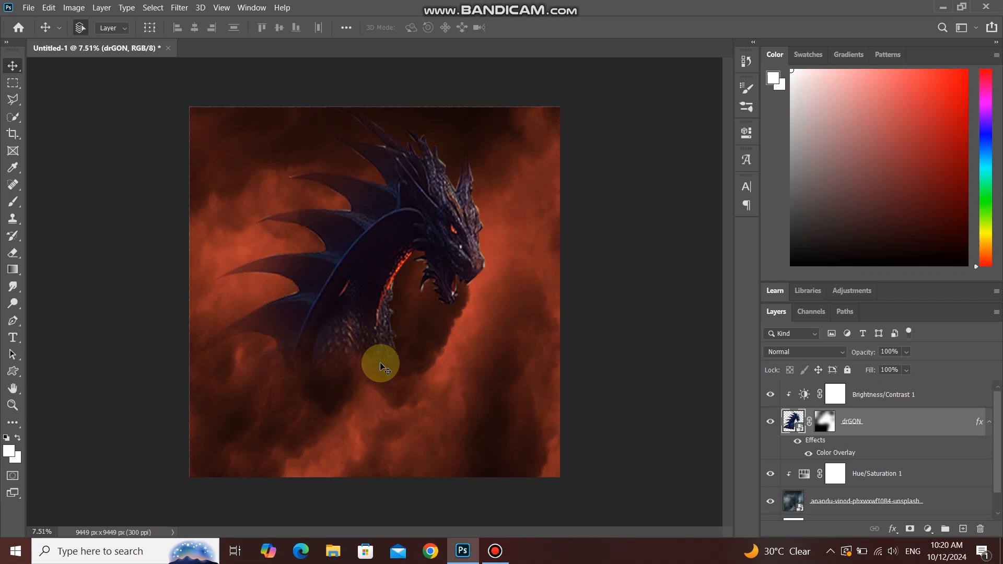
# - Place stone.png as an embedded image above the Brightness/Contrast 1 layer
pyautogui.click(883, 396)
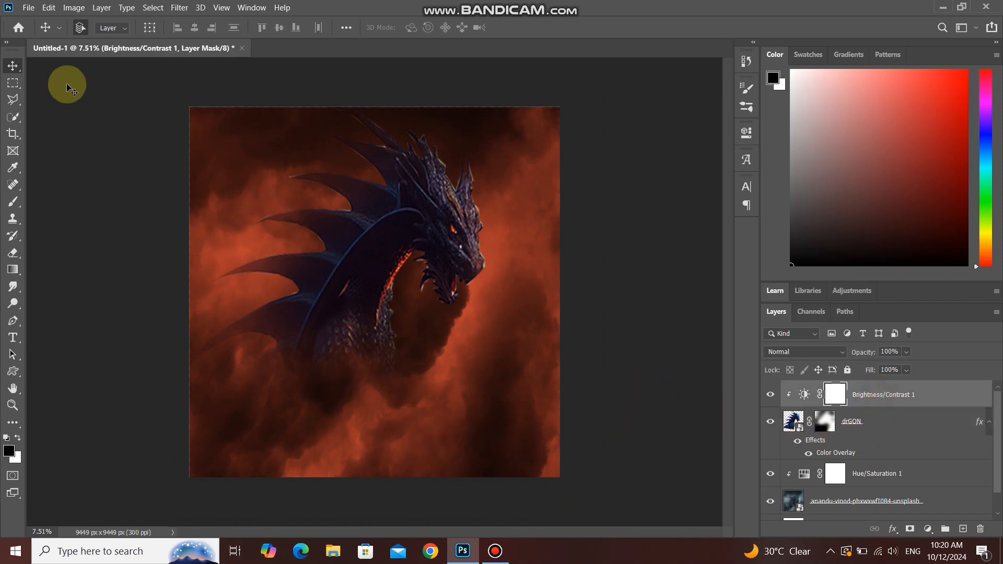
pyautogui.click(28, 7)
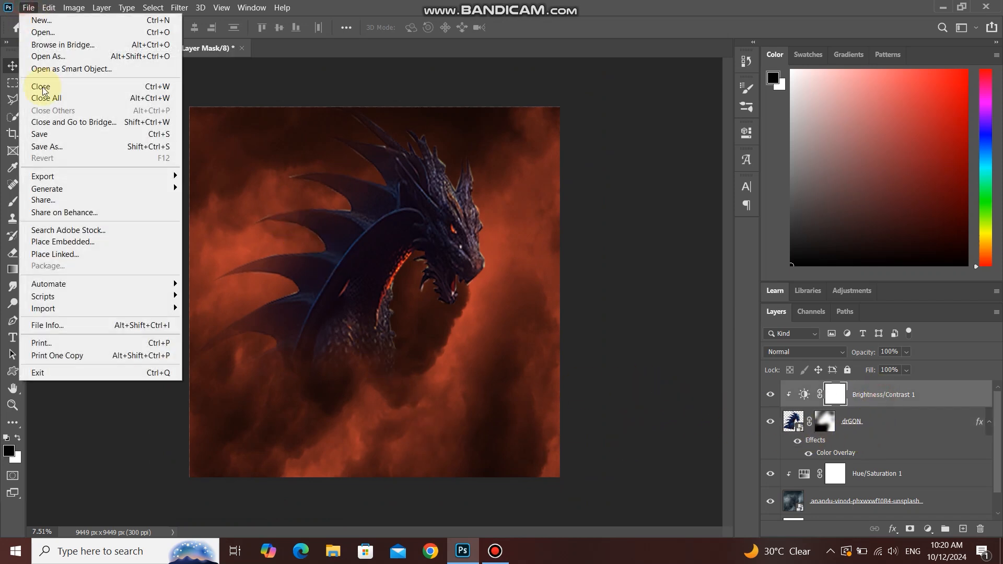
pyautogui.click(69, 243)
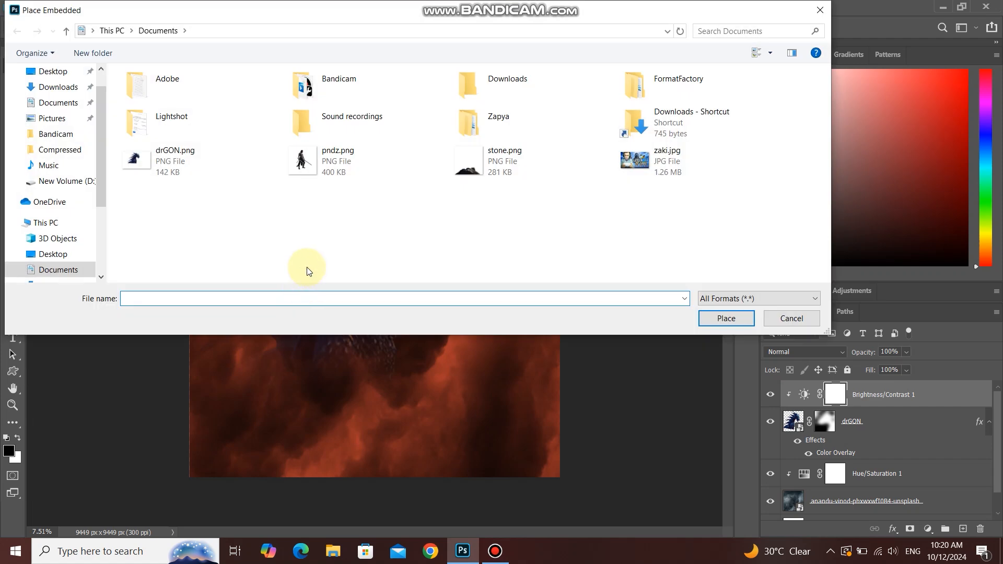
pyautogui.doubleClick(516, 159)
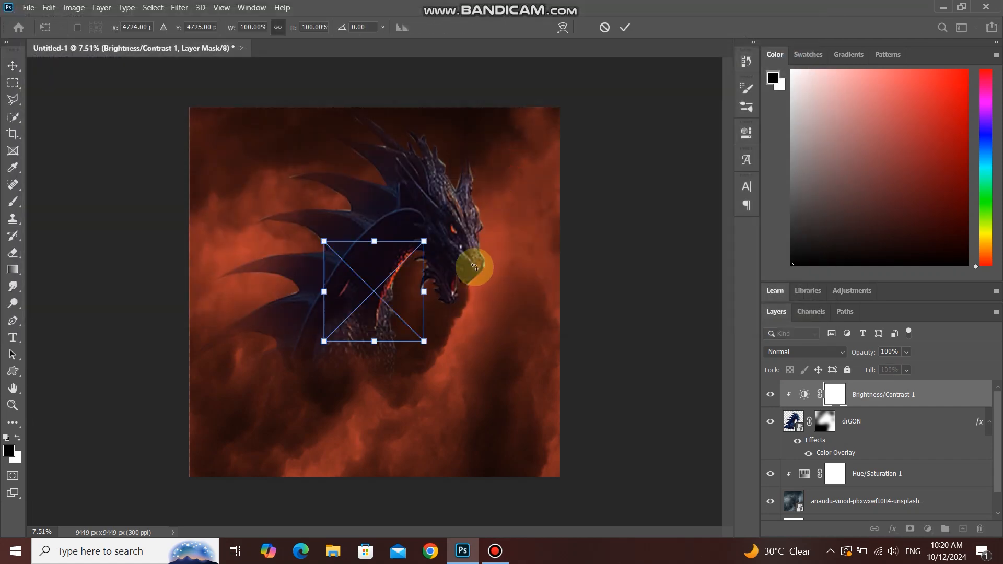
# - Enlarge the stone to about 551% width and 307% height and position it across the bottom edge of the canvas below the dragon
pyautogui.scroll(-1, 396, 377)
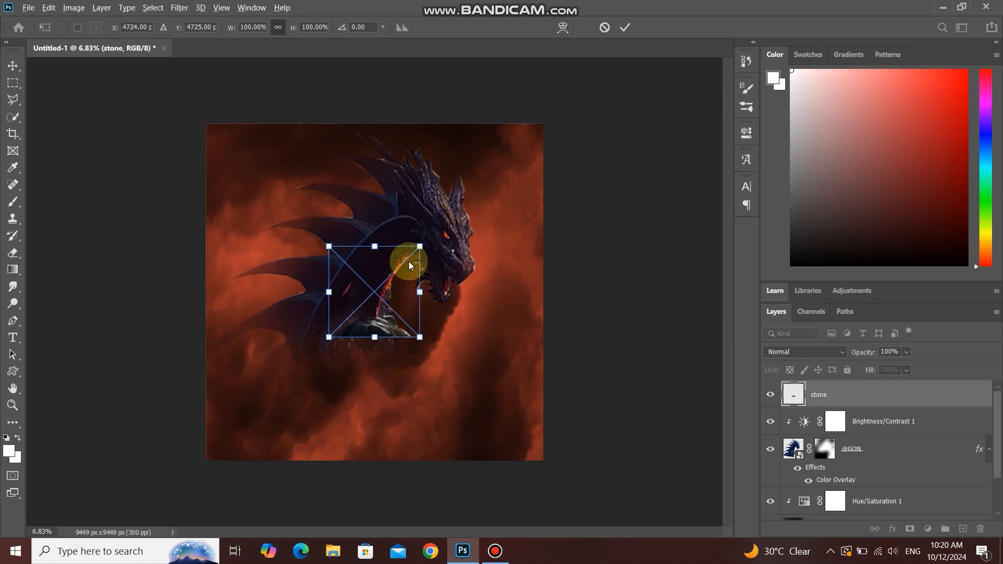
pyautogui.moveTo(419, 246); pyautogui.dragTo(549, 199)
pyautogui.moveTo(426, 336); pyautogui.dragTo(430, 416)
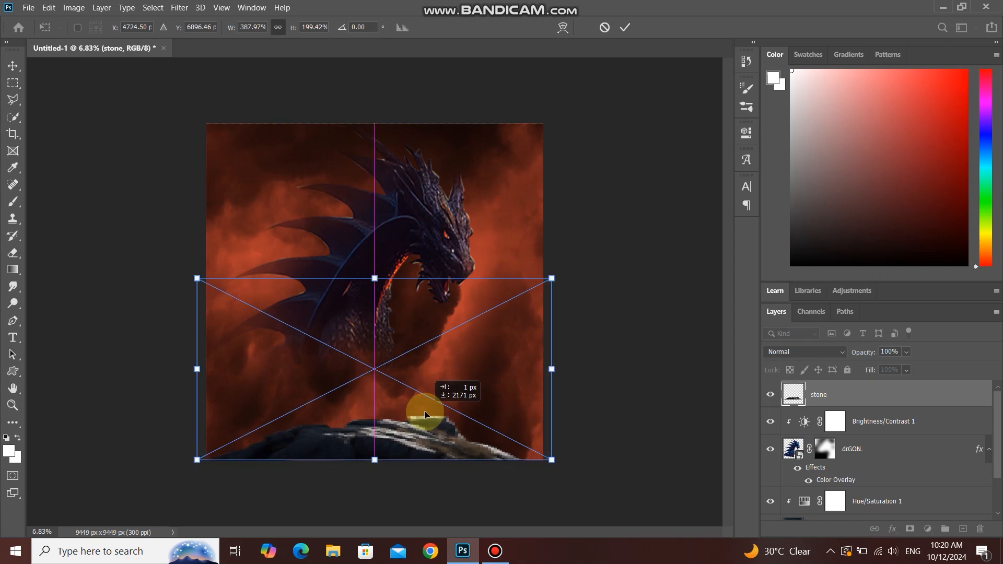
pyautogui.moveTo(547, 279); pyautogui.dragTo(626, 229)
pyautogui.moveTo(549, 356); pyautogui.dragTo(550, 314)
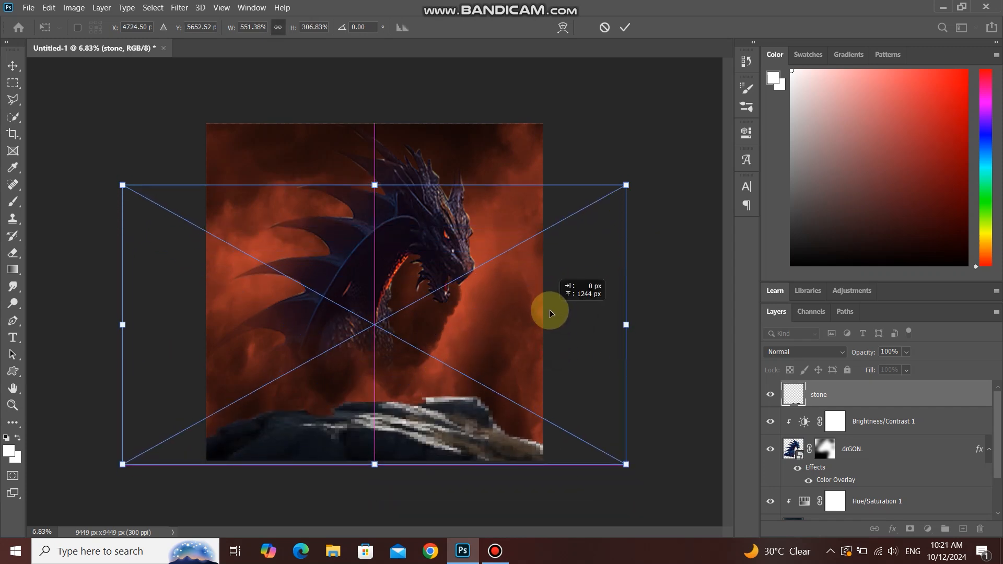
pyautogui.click(625, 27)
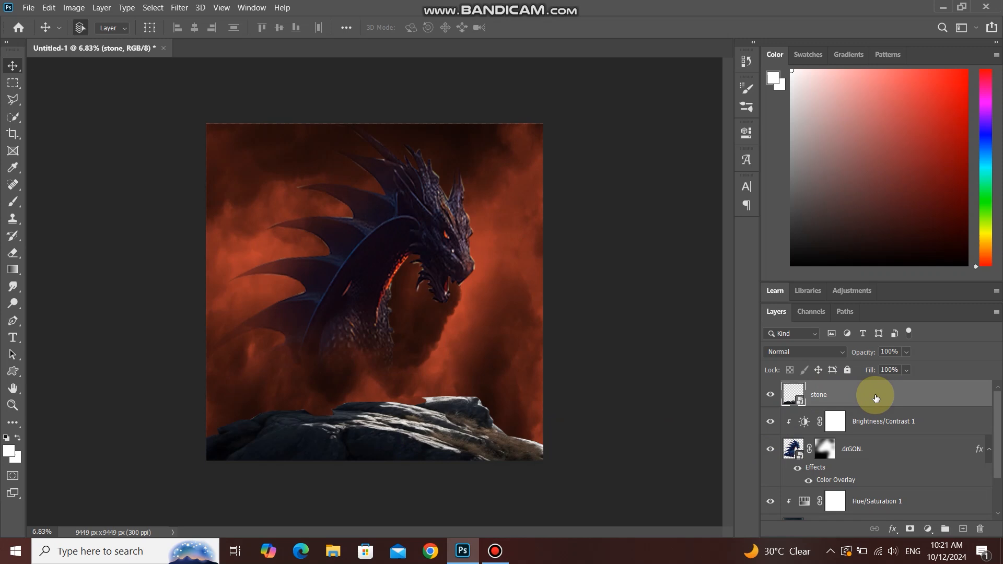
# - Add a Soft Light Color Overlay to the stone layer, raise its opacity to 88% and apply the layer style
pyautogui.click(927, 398)
pyautogui.doubleClick(926, 397)
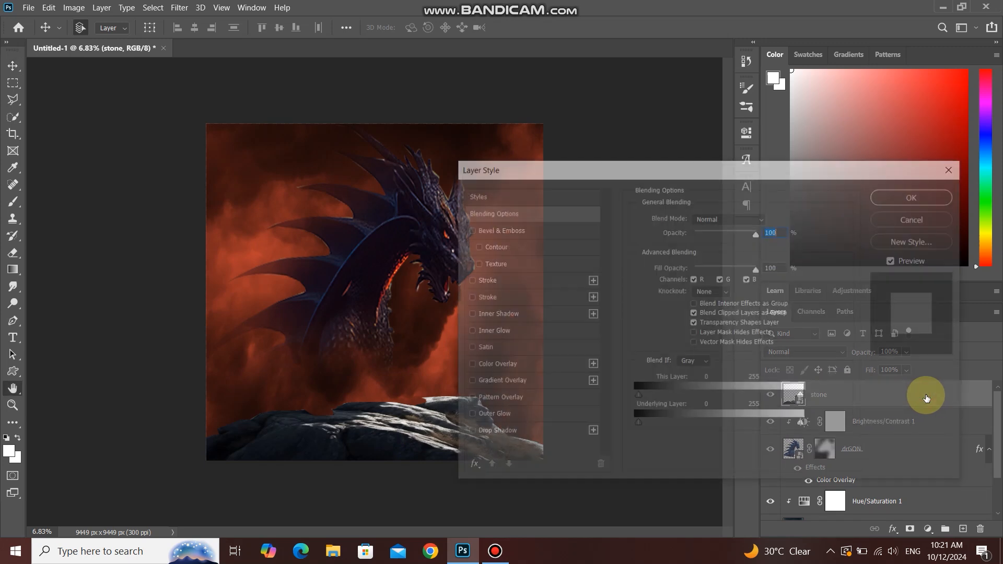
pyautogui.moveTo(757, 171); pyautogui.dragTo(748, 115)
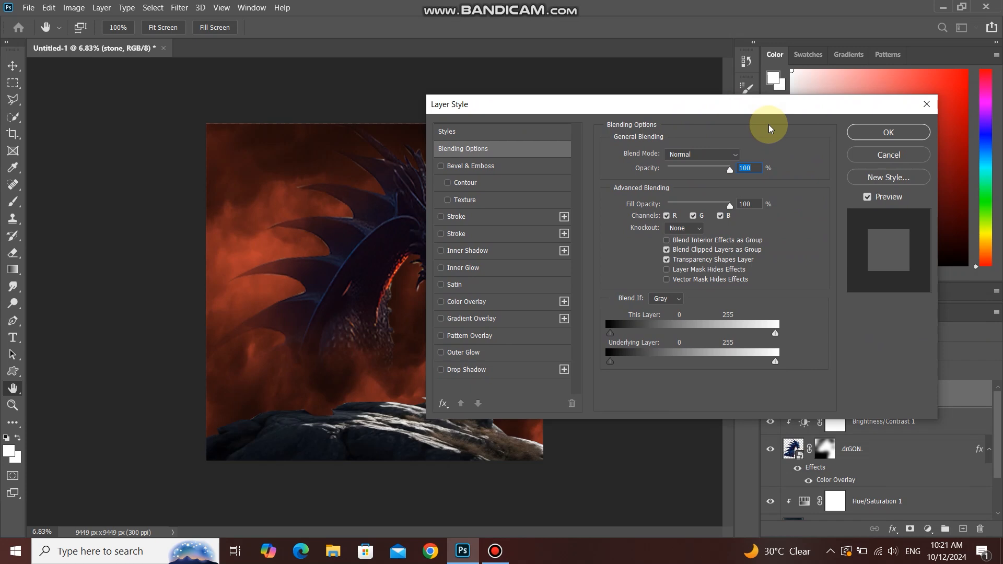
pyautogui.moveTo(573, 104); pyautogui.dragTo(745, 115)
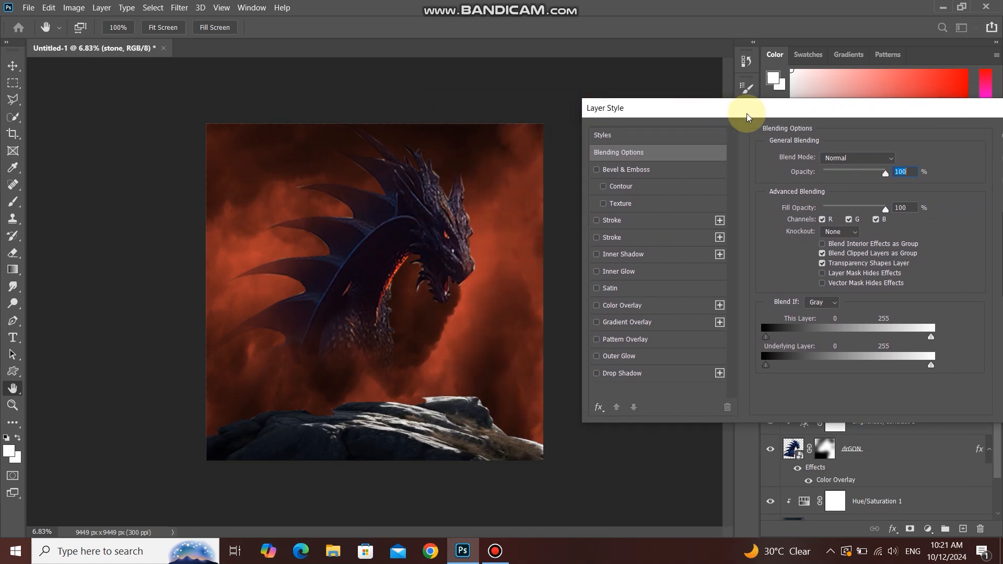
pyautogui.click(621, 307)
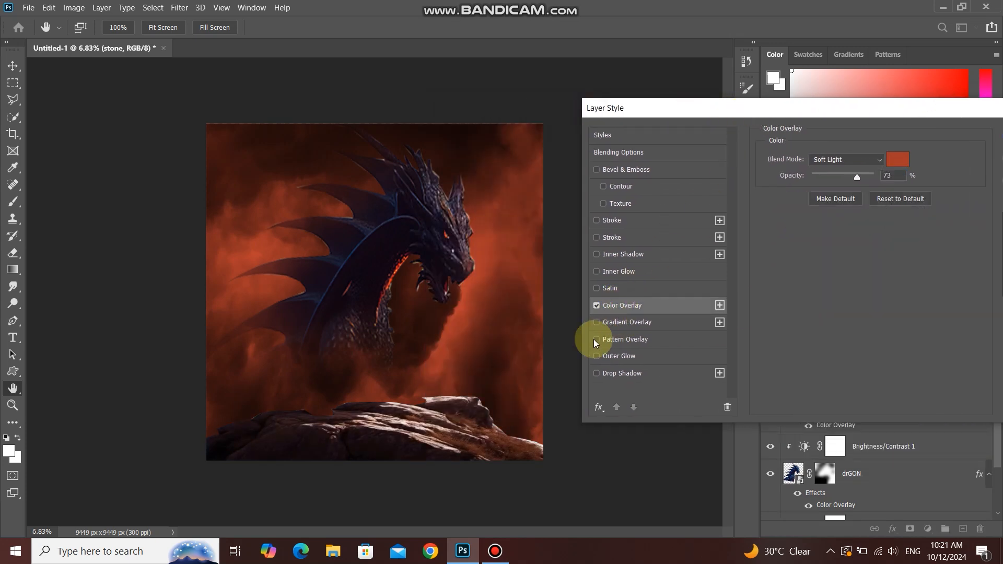
pyautogui.moveTo(856, 178); pyautogui.dragTo(850, 181)
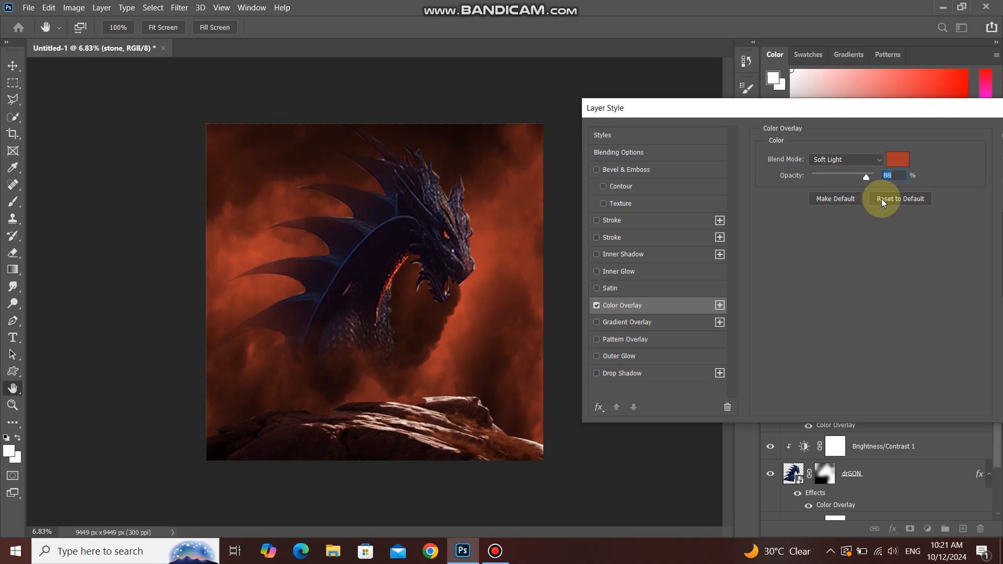
pyautogui.moveTo(986, 116); pyautogui.dragTo(929, 123)
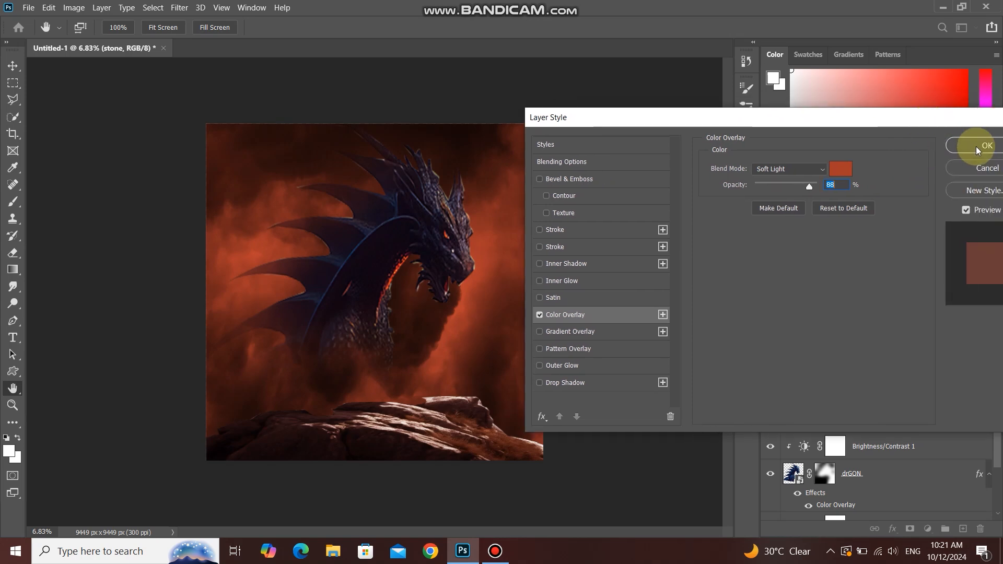
pyautogui.click(976, 147)
pyautogui.scroll(1, 397, 350)
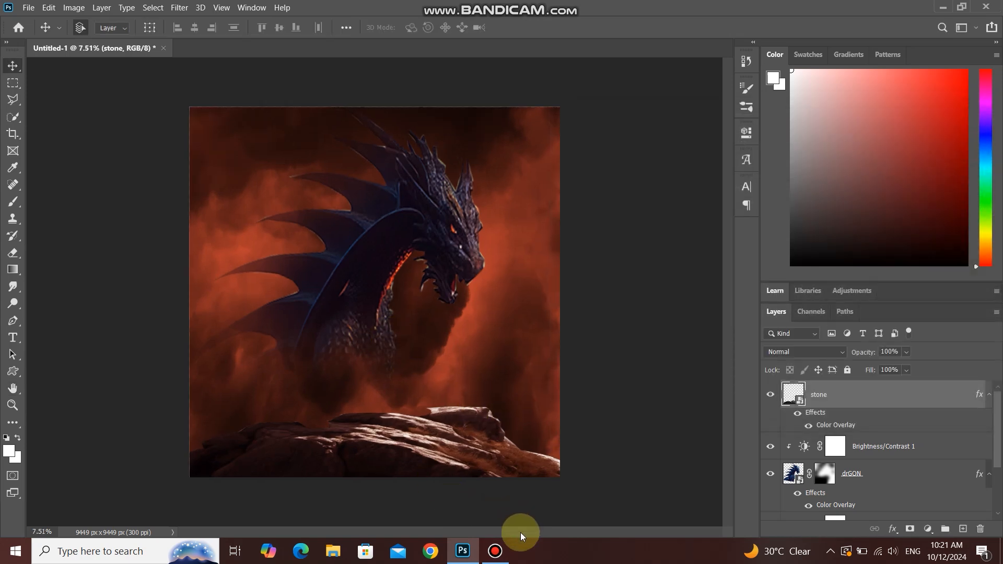
pyautogui.click(497, 551)
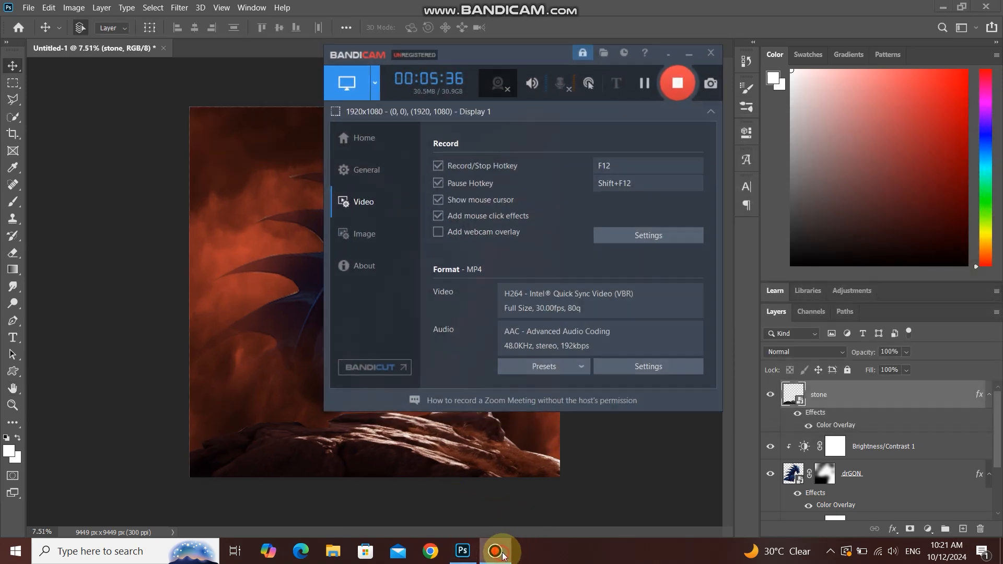
pyautogui.click(495, 551)
pyautogui.scroll(2, 436, 385)
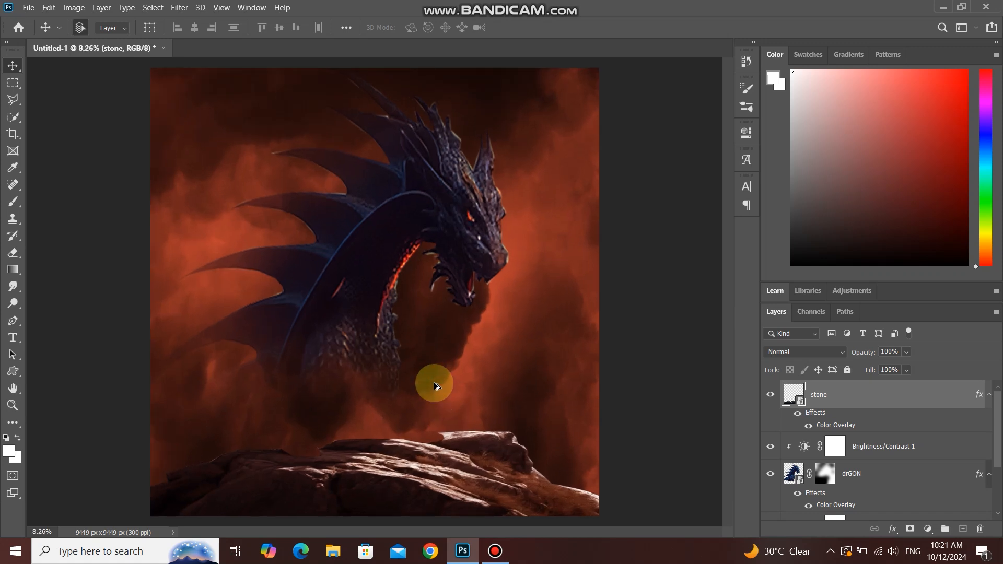
pyautogui.scroll(-1, 436, 386)
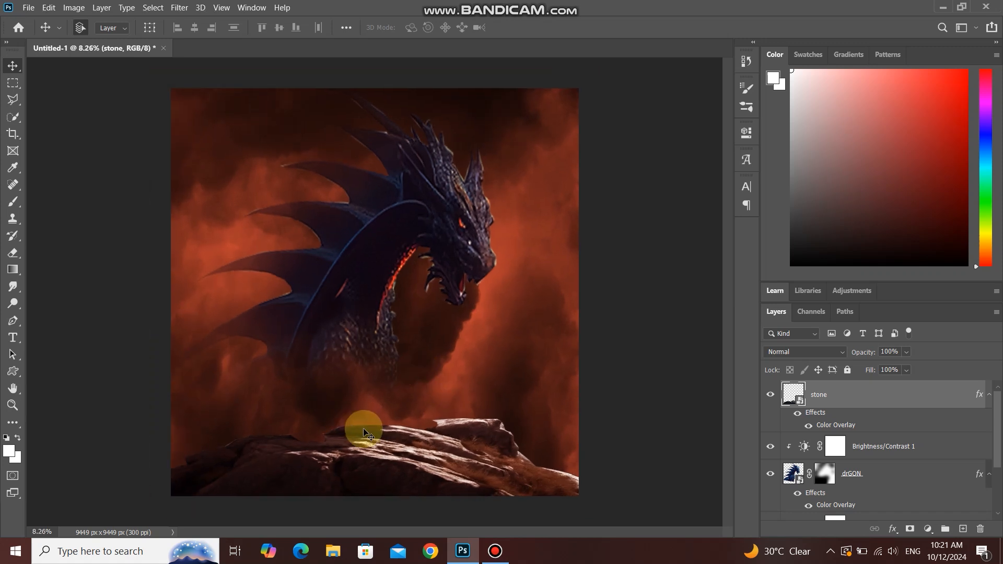
pyautogui.scroll(-1, 320, 271)
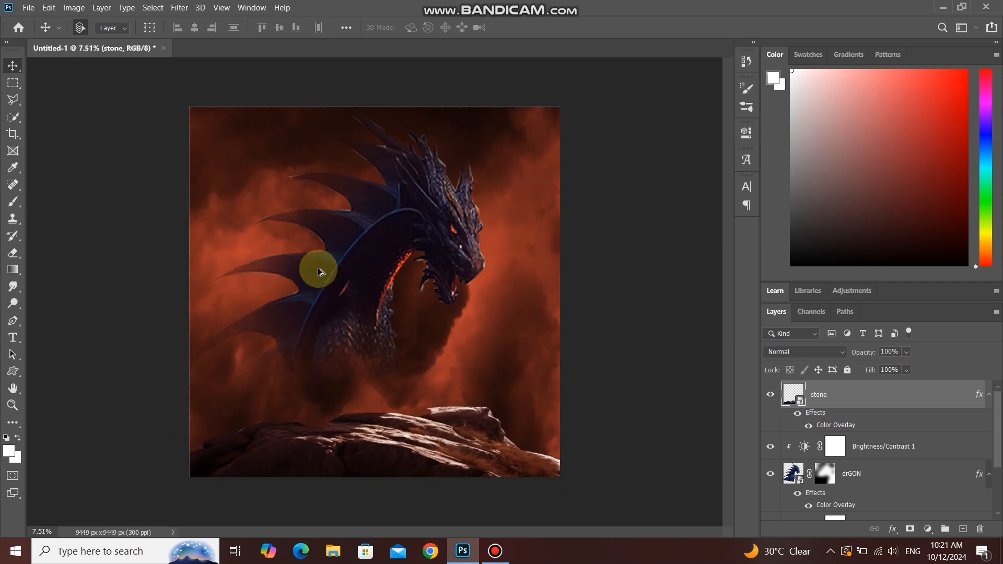
# - Place pndz.png as an embedded image above the stone layer
pyautogui.click(28, 7)
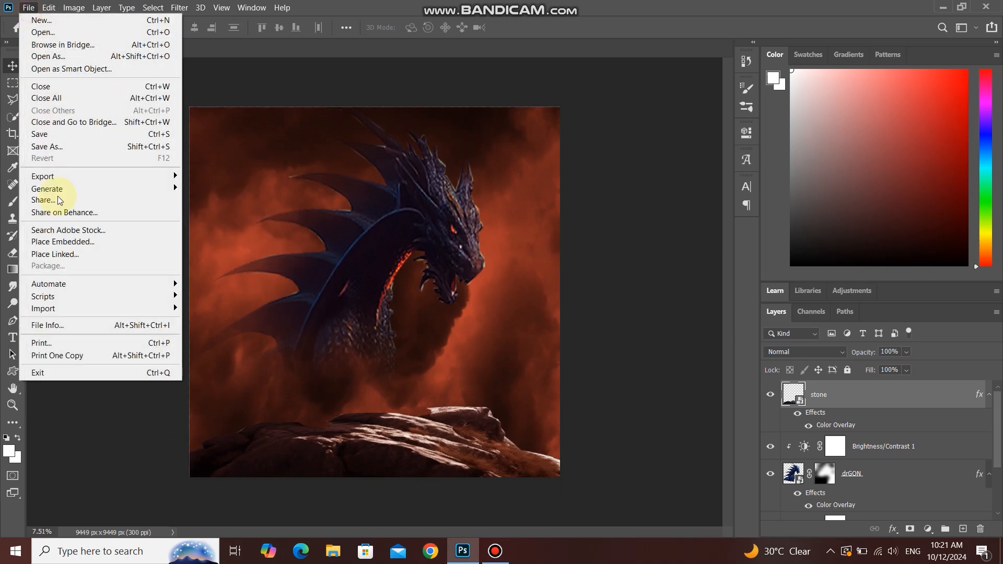
pyautogui.click(84, 242)
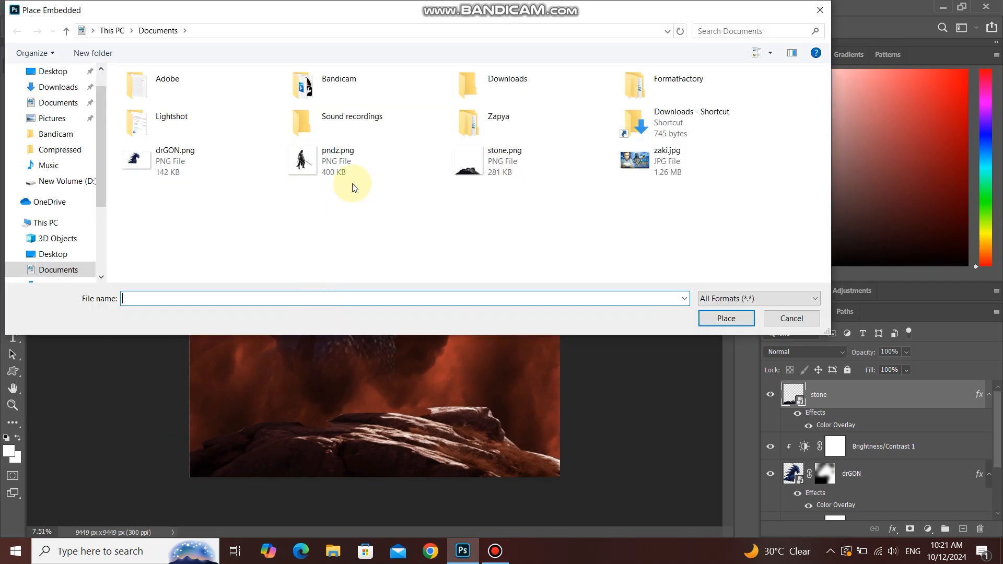
pyautogui.doubleClick(356, 163)
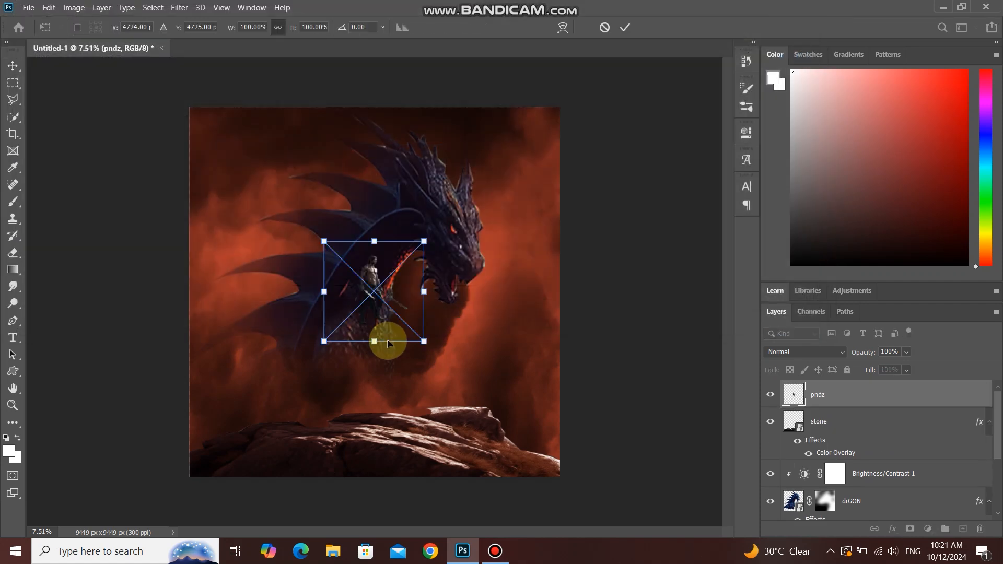
# - Enlarge the warrior to about 396% width and 368% height, rotate it about -1.1° and commit it standing on the rock
pyautogui.moveTo(424, 241); pyautogui.dragTo(514, 156)
pyautogui.moveTo(461, 239); pyautogui.dragTo(432, 285)
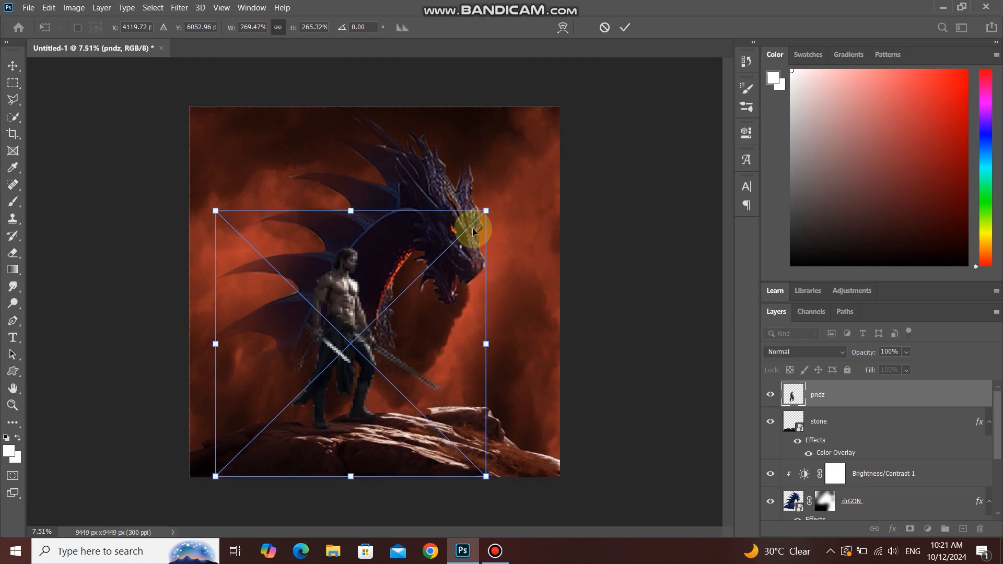
pyautogui.moveTo(485, 210); pyautogui.dragTo(548, 159)
pyautogui.moveTo(485, 231); pyautogui.dragTo(488, 216)
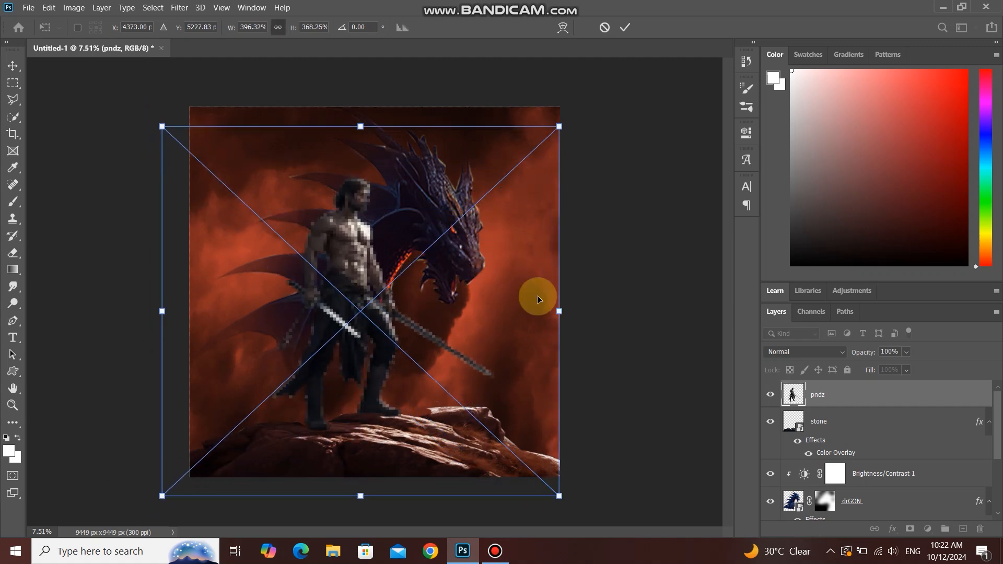
pyautogui.moveTo(632, 352); pyautogui.dragTo(632, 348)
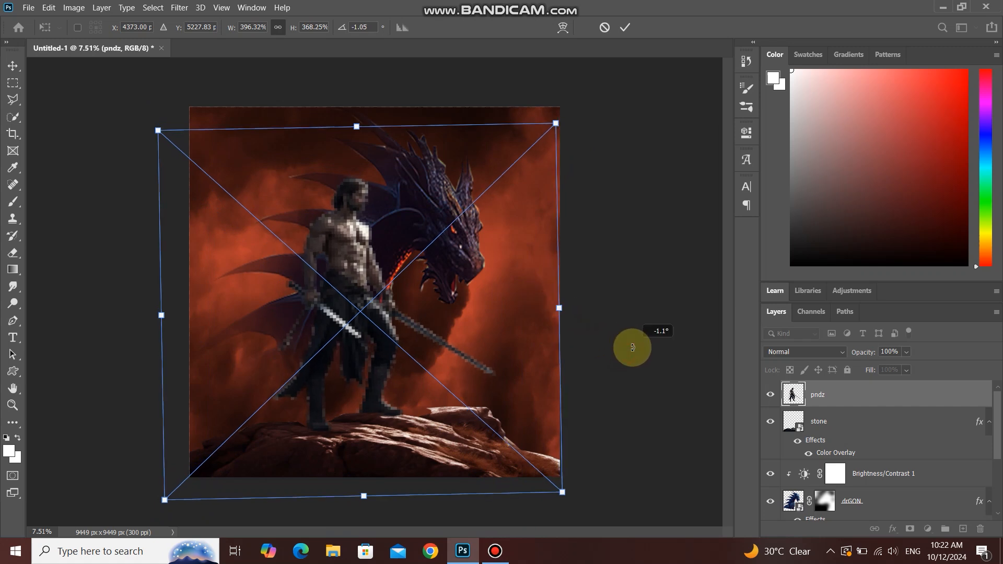
pyautogui.click(627, 28)
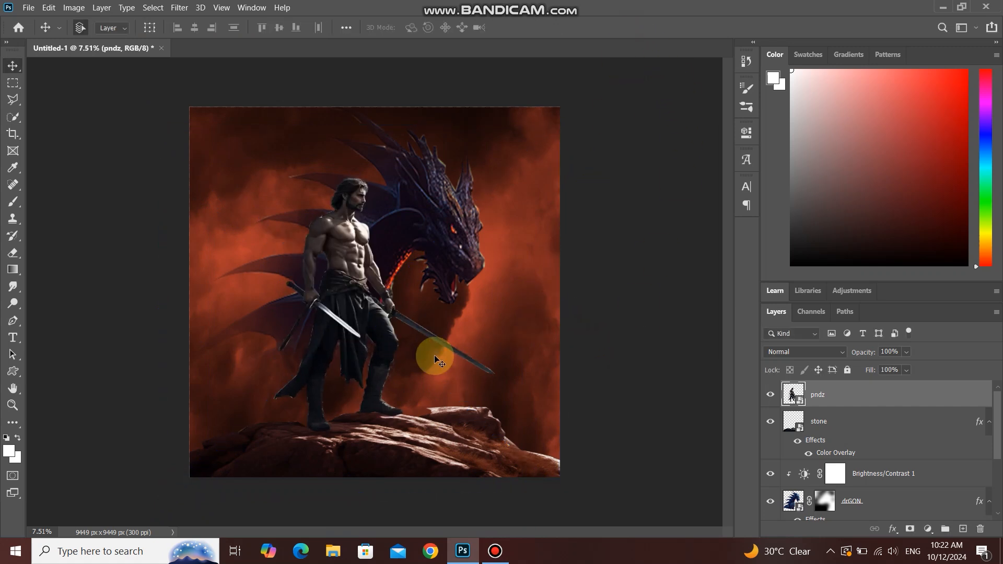
# - Move the warrior slightly right and down so the feet rest near the middle of the rock
pyautogui.scroll(-1, 422, 365)
pyautogui.scroll(1, 422, 365)
pyautogui.moveTo(407, 442); pyautogui.dragTo(428, 443)
pyautogui.click(352, 298)
pyautogui.moveTo(353, 298); pyautogui.dragTo(378, 302)
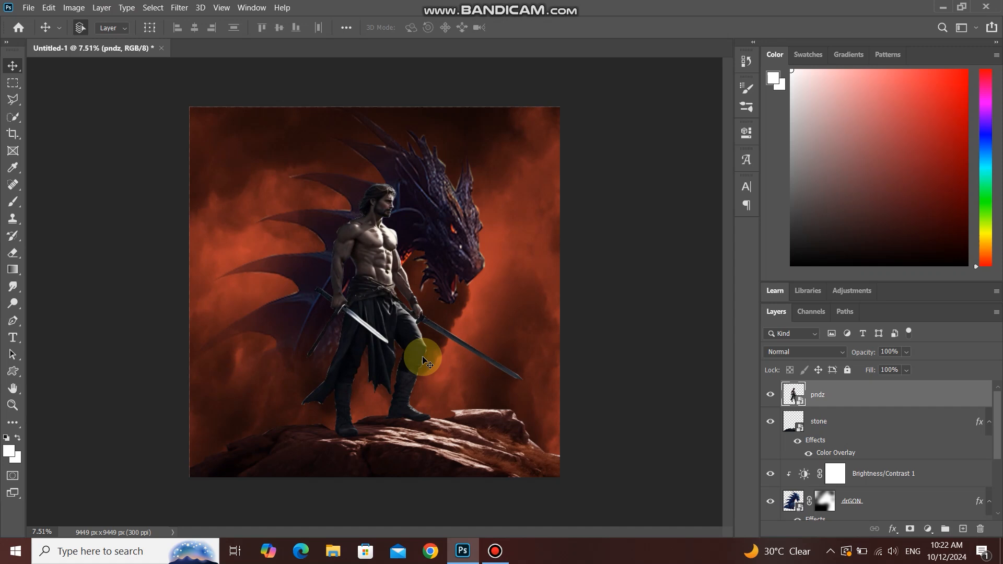
# - Add a Brightness/Contrast adjustment clipped to the pndz layer, with brightness 3 and contrast 25
pyautogui.scroll(-1, 422, 360)
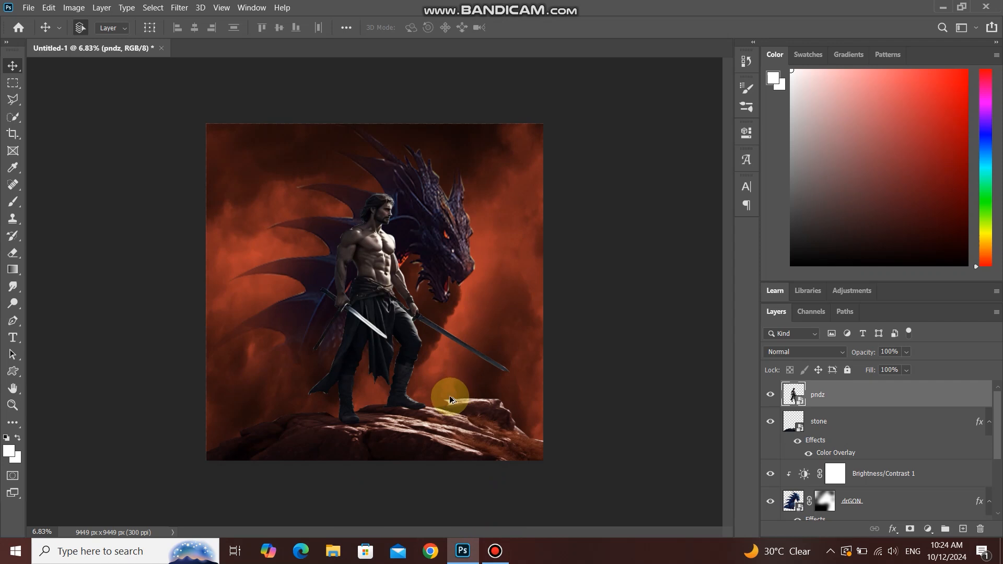
pyautogui.scroll(2, 345, 329)
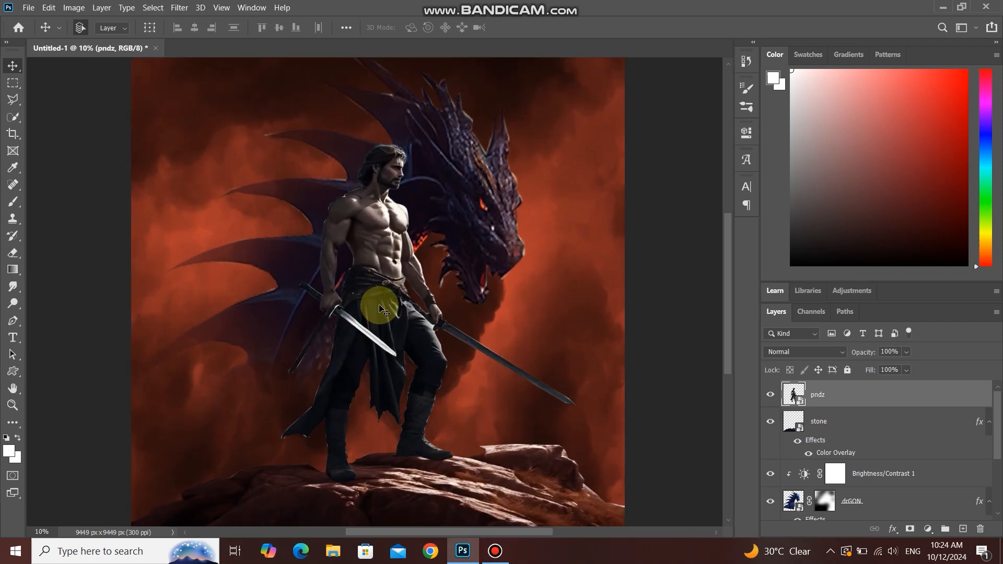
pyautogui.scroll(-2, 383, 311)
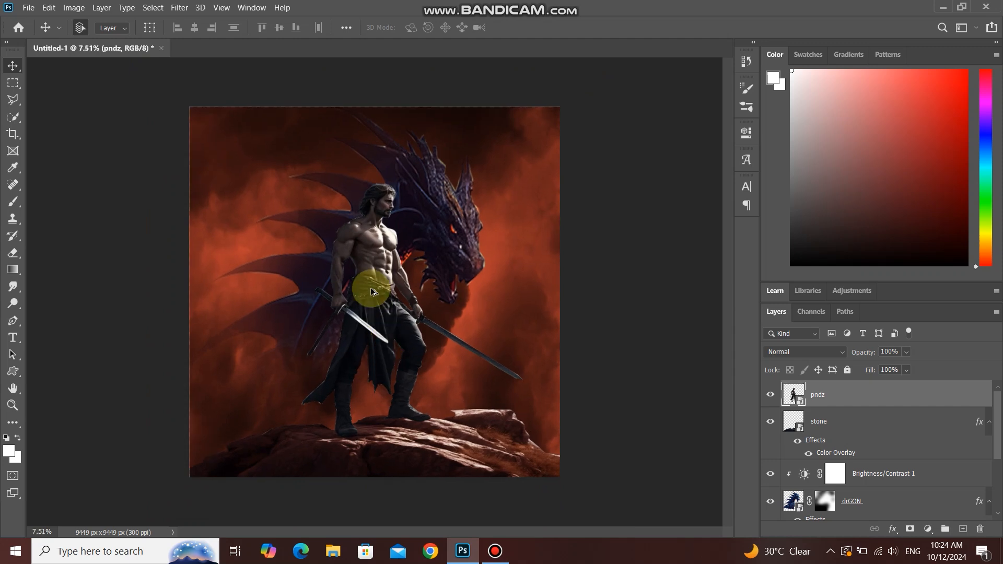
pyautogui.click(928, 529)
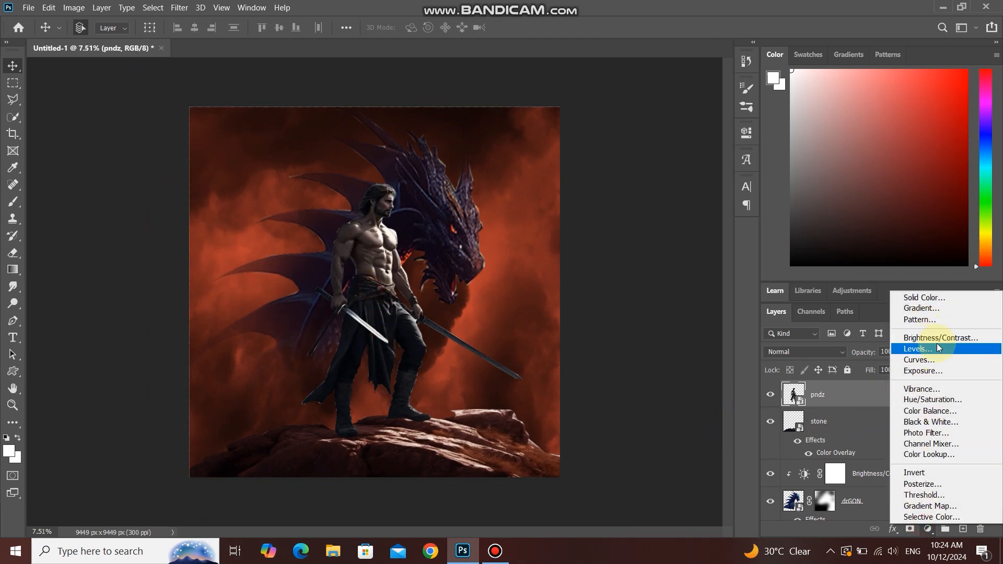
pyautogui.click(936, 338)
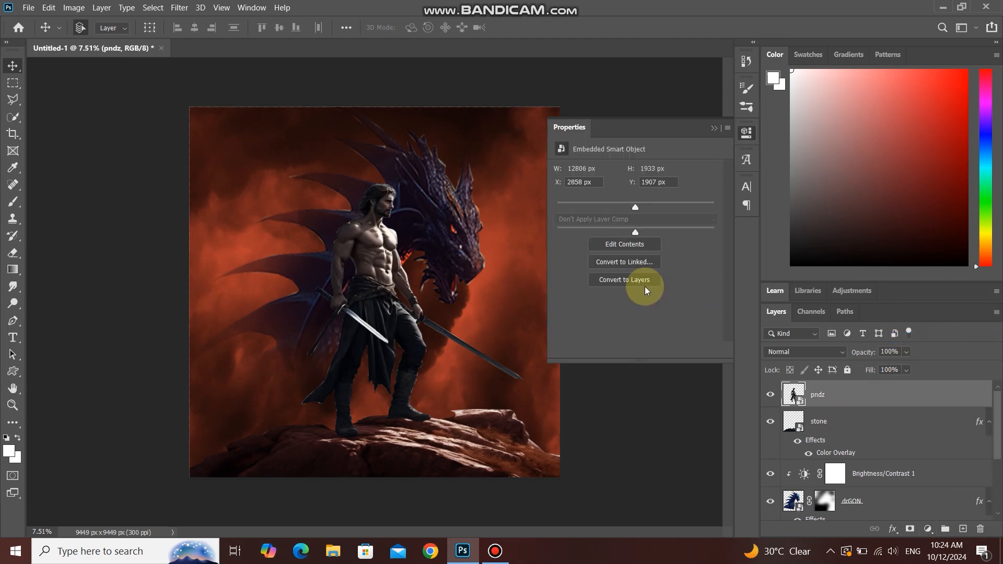
pyautogui.click(635, 349)
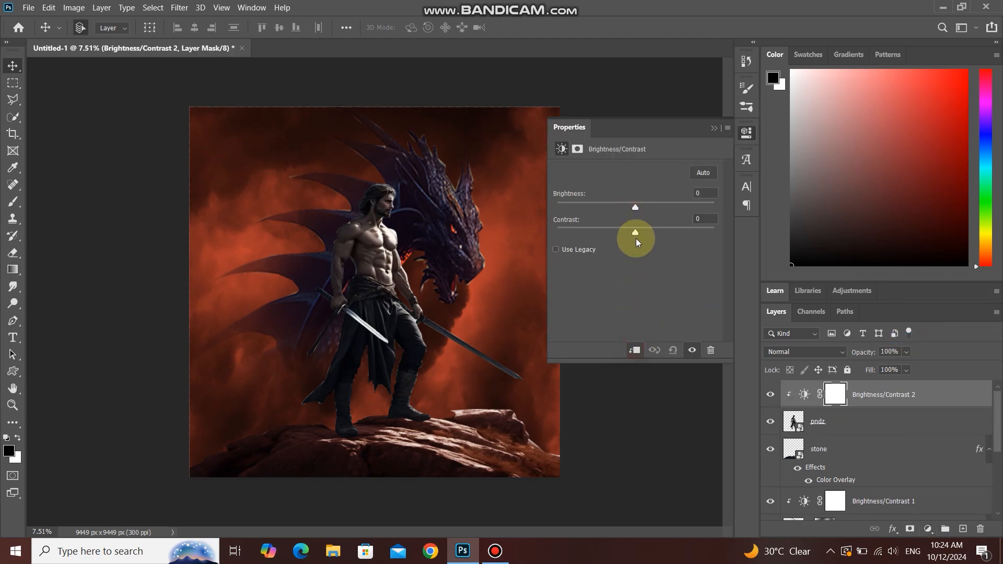
pyautogui.moveTo(637, 239); pyautogui.dragTo(657, 242)
pyautogui.moveTo(636, 209)
pyautogui.mouseDown()
pyautogui.moveTo(647, 210)
pyautogui.moveTo(627, 216)
pyautogui.mouseUp()
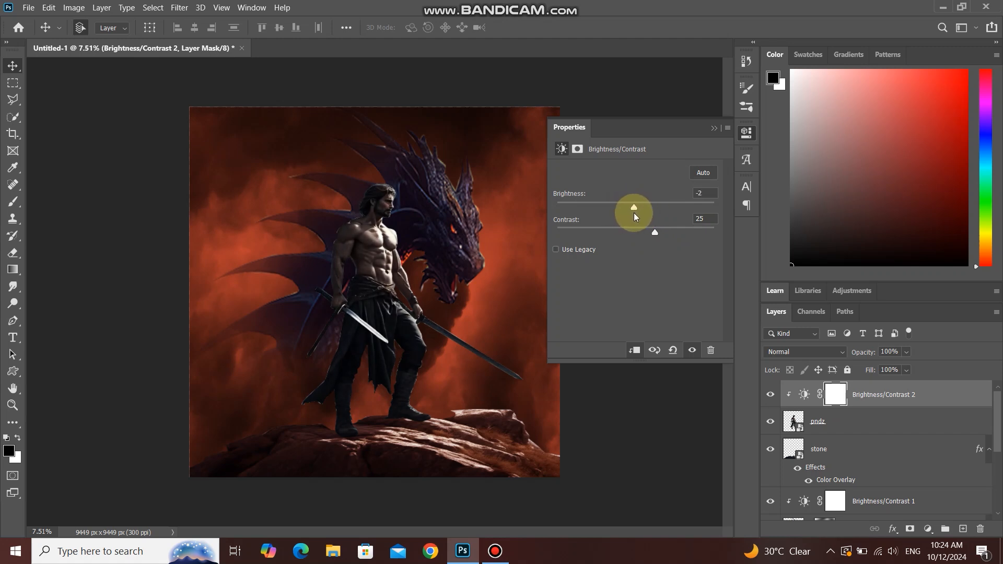
pyautogui.moveTo(634, 213); pyautogui.dragTo(637, 209)
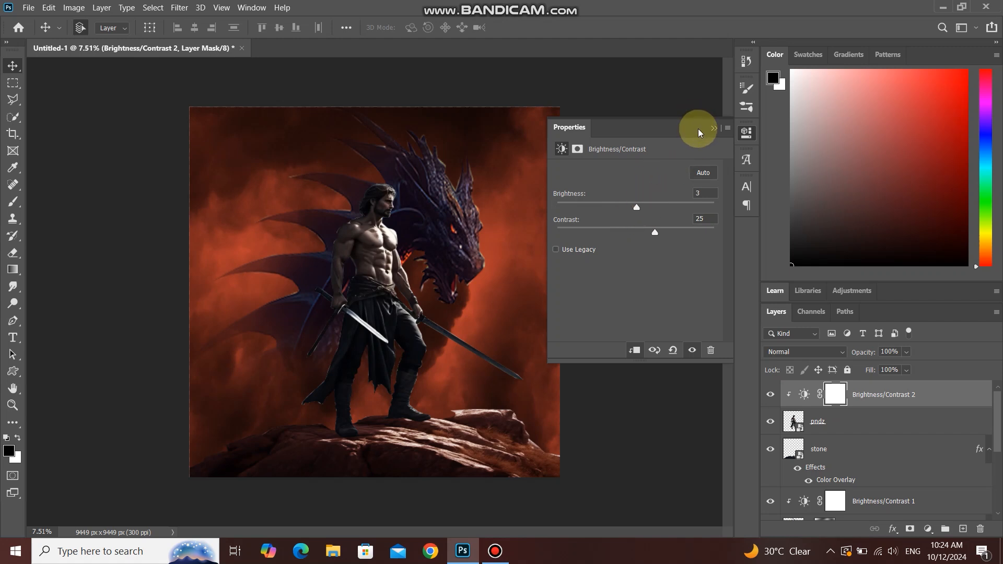
pyautogui.click(716, 129)
# - Apply a Soft Light Color Overlay to the pndz layer, using the orange-red c83c26 at 47% opacity
pyautogui.hotkey('ctrl', '0')
pyautogui.click(887, 430)
pyautogui.rightClick(898, 422)
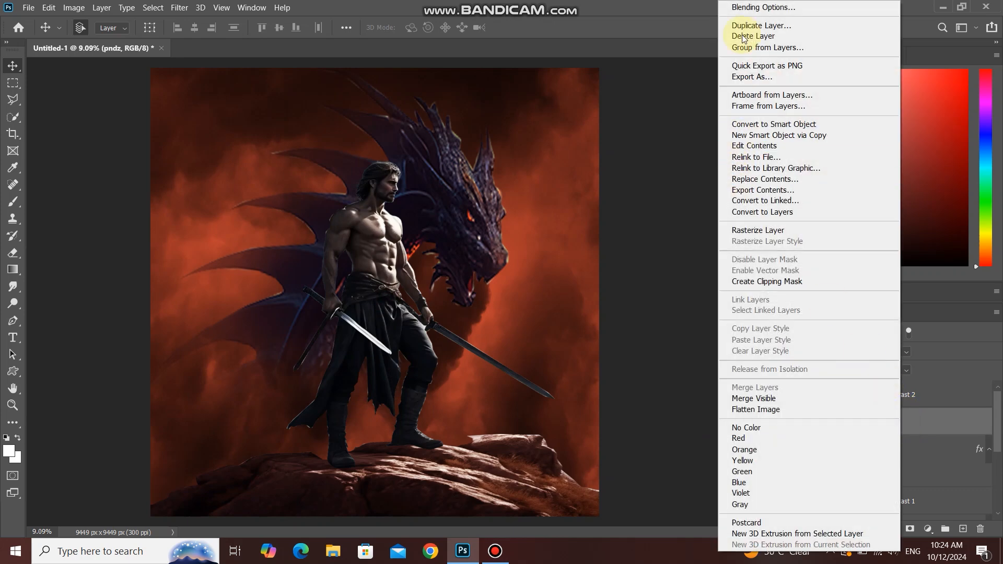
pyautogui.click(749, 10)
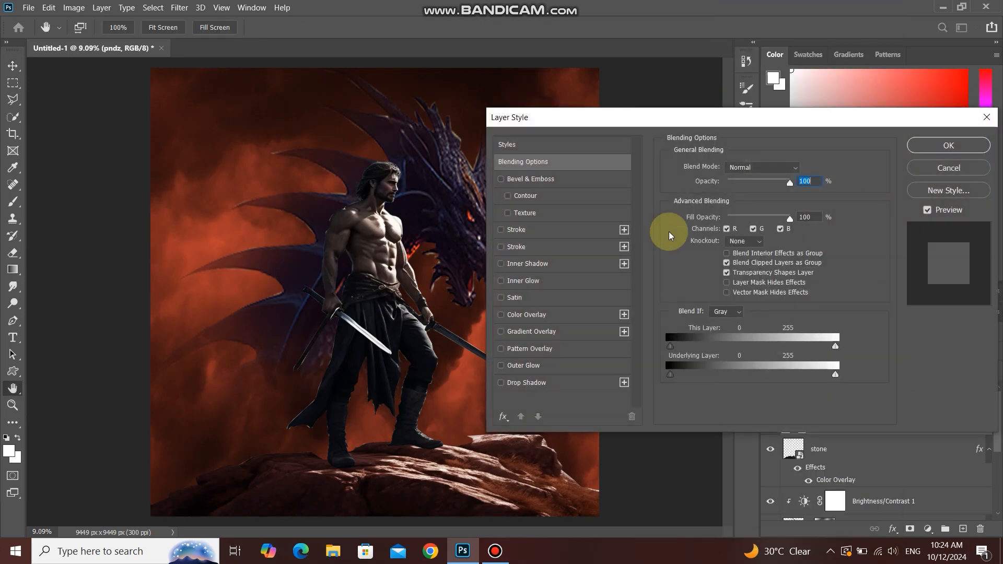
pyautogui.click(543, 318)
pyautogui.click(799, 168)
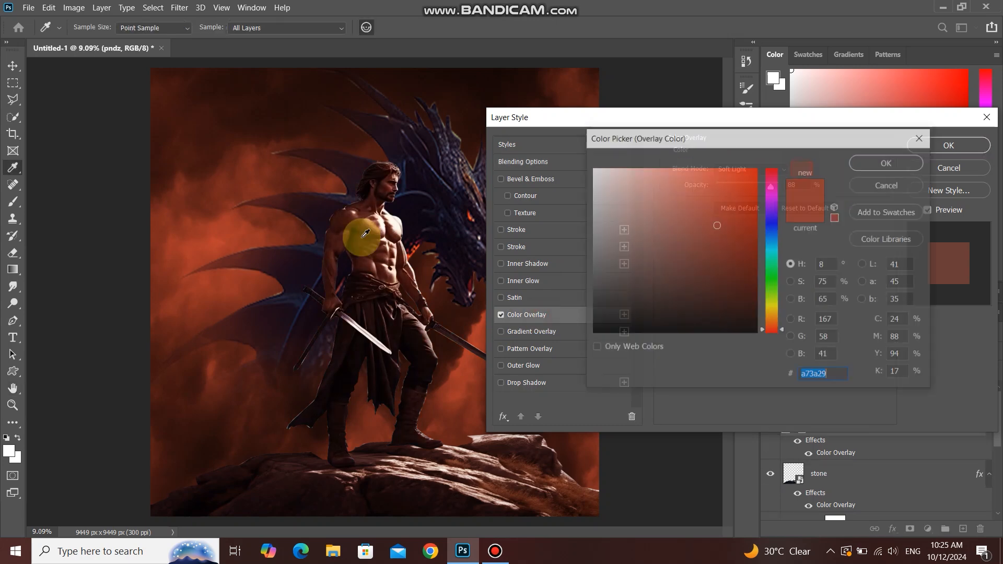
pyautogui.click(229, 237)
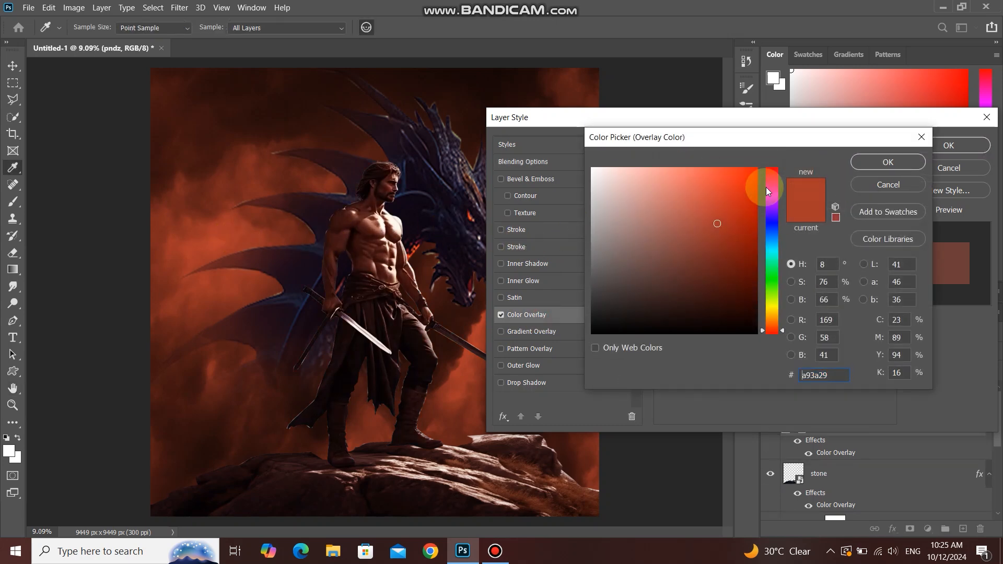
pyautogui.click(726, 204)
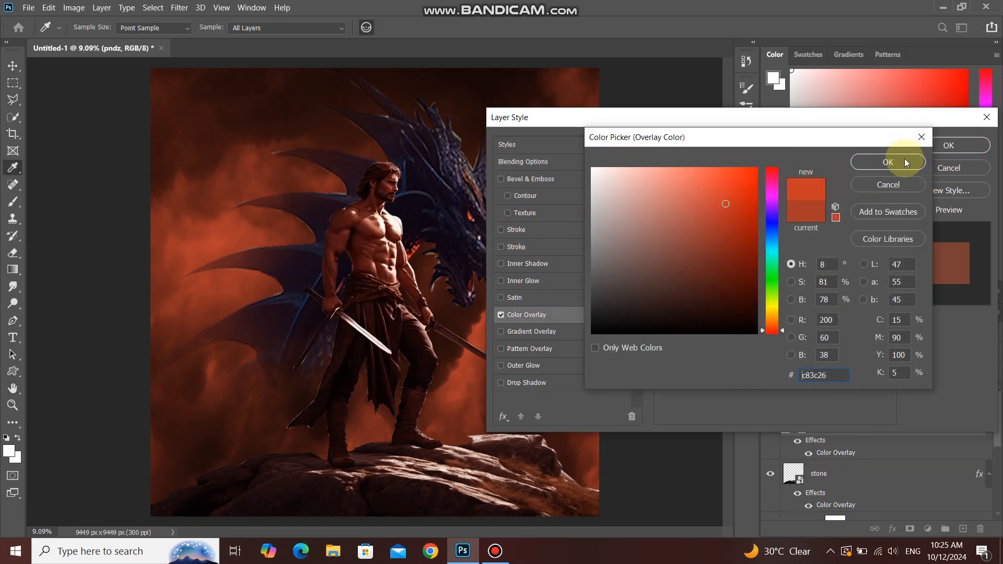
pyautogui.click(906, 158)
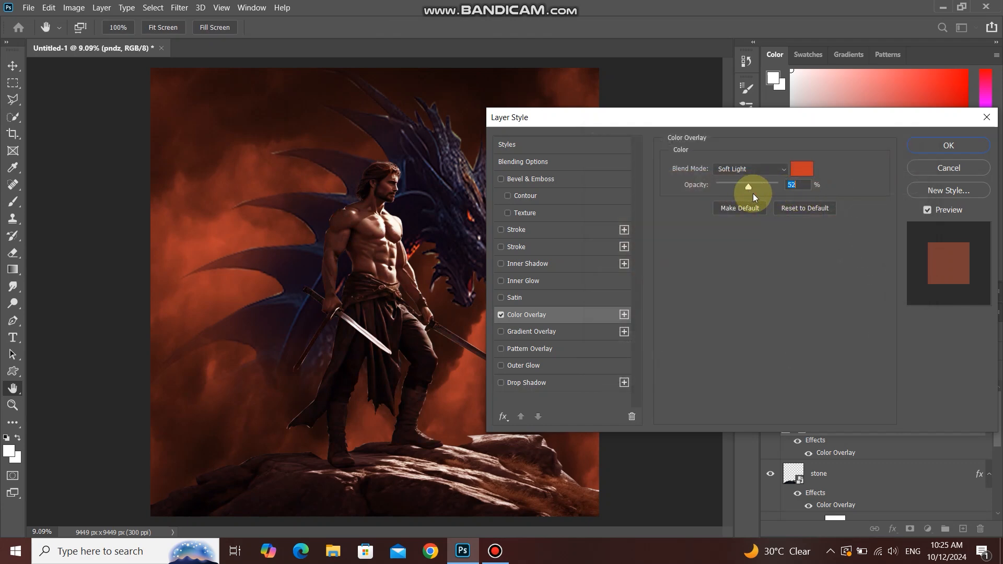
pyautogui.moveTo(740, 197); pyautogui.dragTo(746, 198)
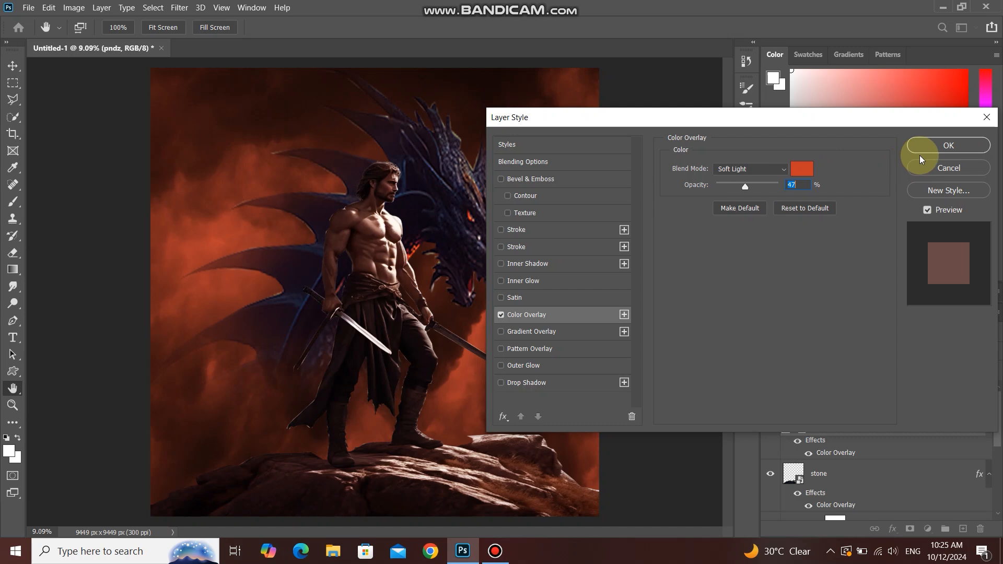
pyautogui.click(949, 146)
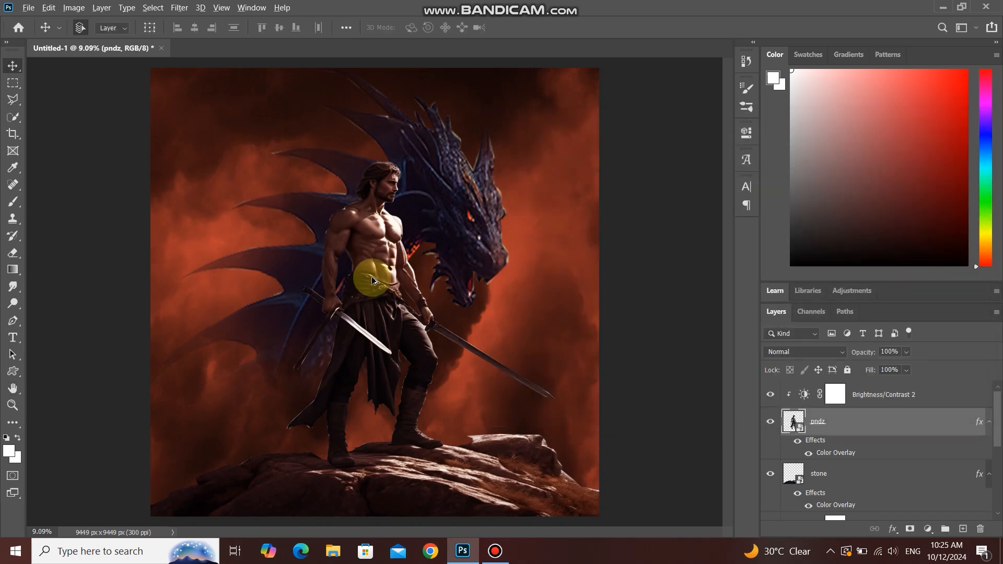
# - Add a layer mask to the stone layer
pyautogui.scroll(-2, 394, 282)
pyautogui.scroll(1, 402, 305)
pyautogui.scroll(1, 401, 297)
pyautogui.scroll(-1, 401, 296)
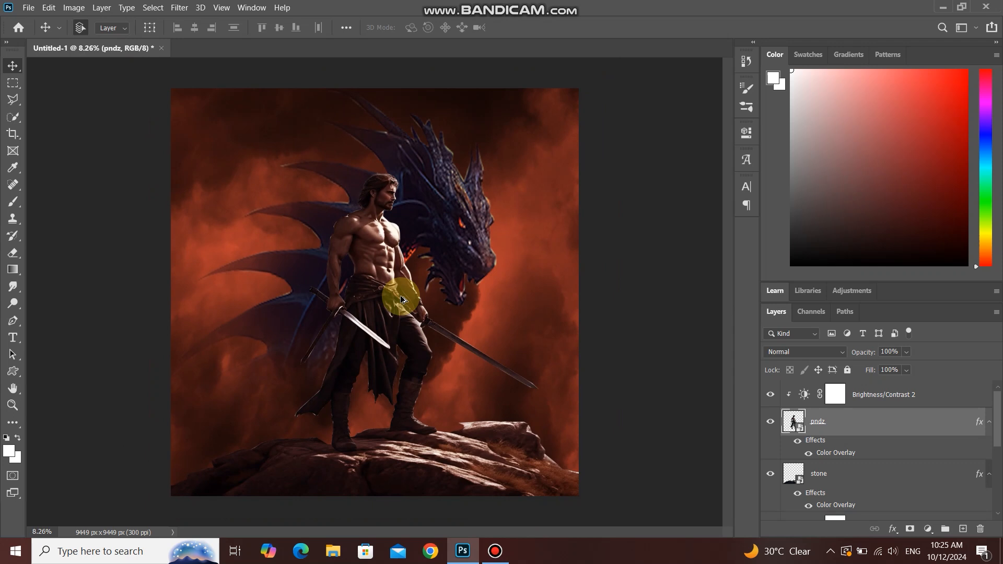
pyautogui.scroll(-1, 400, 294)
pyautogui.scroll(1, 406, 294)
pyautogui.click(442, 453)
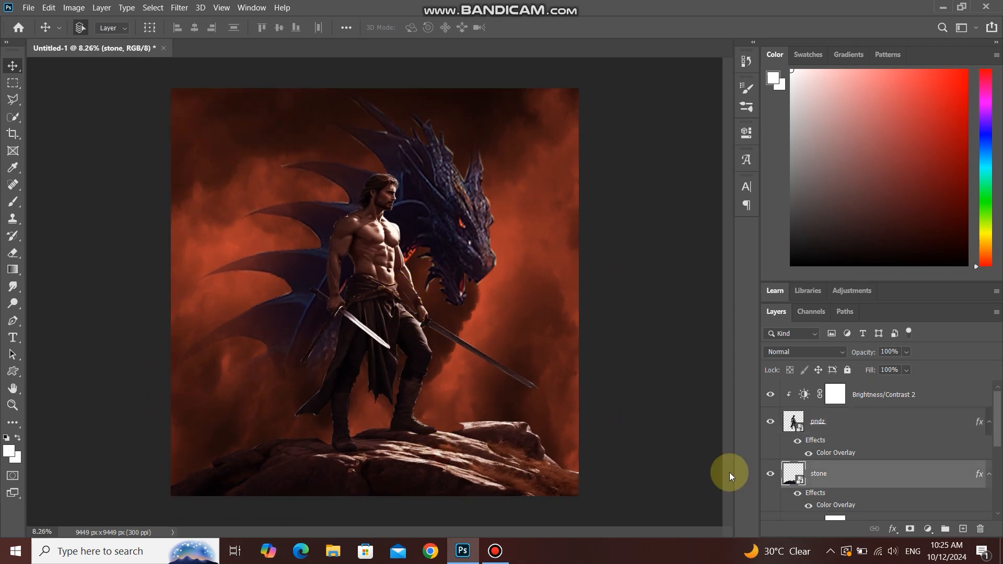
pyautogui.click(911, 529)
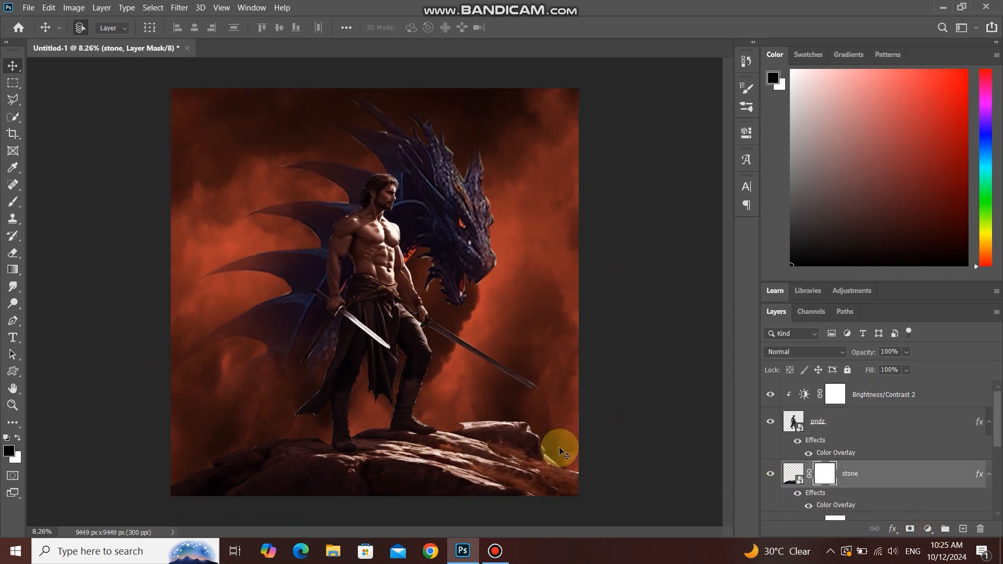
# - Fade the rock's left and right edges by painting black on the stone mask with a soft 1800 px brush at 32% opacity
pyautogui.click(13, 201)
pyautogui.press('[')
pyautogui.press('[')
pyautogui.press('[')
pyautogui.press('[')
pyautogui.press('[')
pyautogui.press('[')
pyautogui.press('[')
pyautogui.press('[')
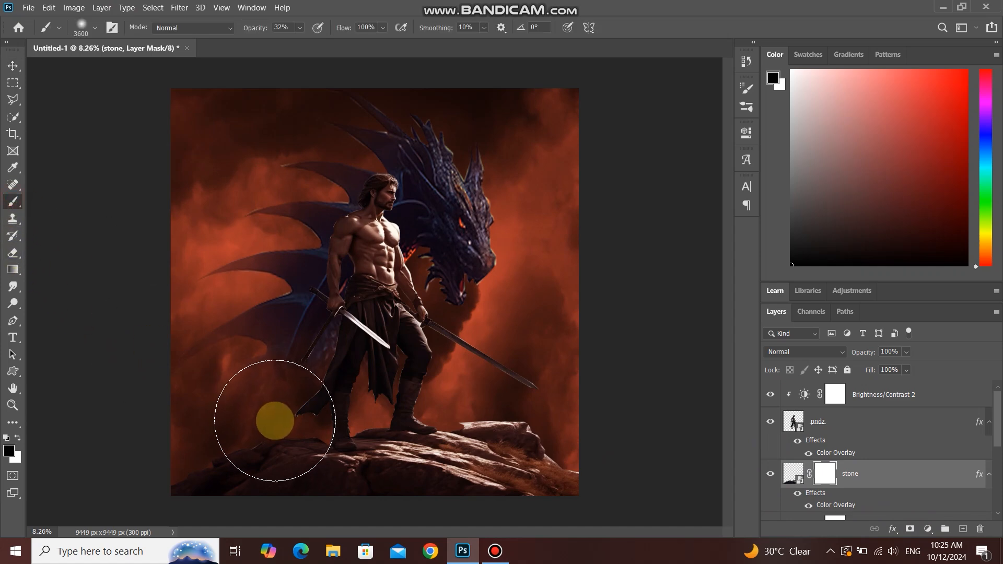
pyautogui.press('[')
pyautogui.press('[')
pyautogui.press('[')
pyautogui.press('[')
pyautogui.press('[')
pyautogui.press('[')
pyautogui.press('[')
pyautogui.press('[')
pyautogui.press('[')
pyautogui.press('[')
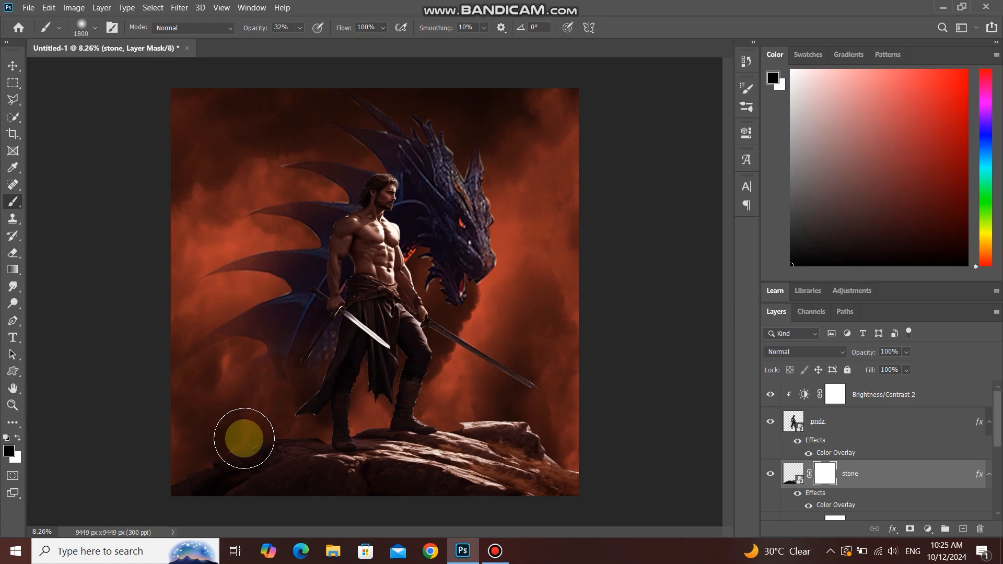
pyautogui.click(494, 547)
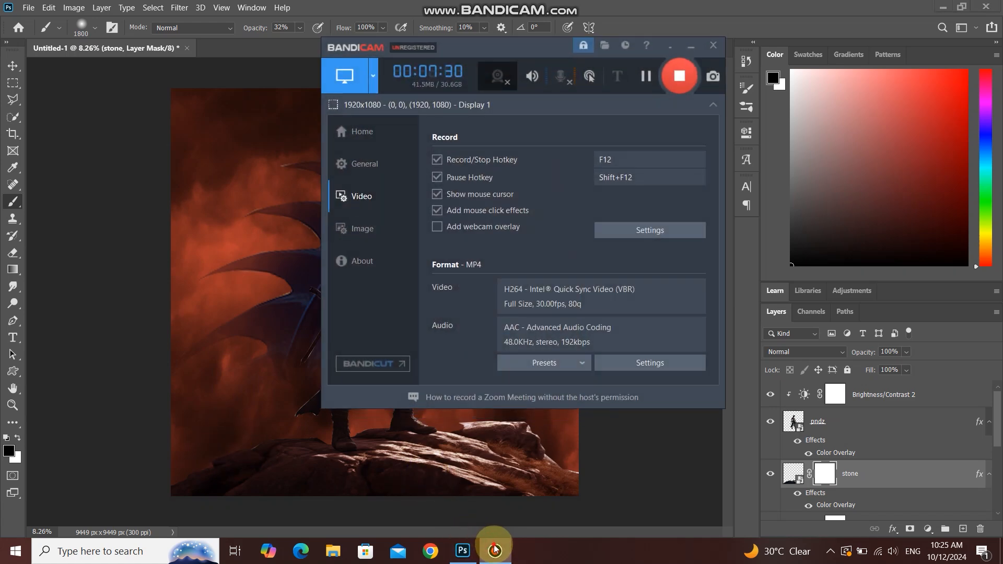
pyautogui.click(493, 547)
pyautogui.moveTo(220, 444)
pyautogui.mouseDown()
pyautogui.moveTo(287, 422)
pyautogui.moveTo(218, 459)
pyautogui.moveTo(318, 430)
pyautogui.moveTo(252, 434)
pyautogui.moveTo(331, 418)
pyautogui.moveTo(186, 430)
pyautogui.moveTo(295, 422)
pyautogui.moveTo(211, 442)
pyautogui.moveTo(236, 437)
pyautogui.mouseUp()
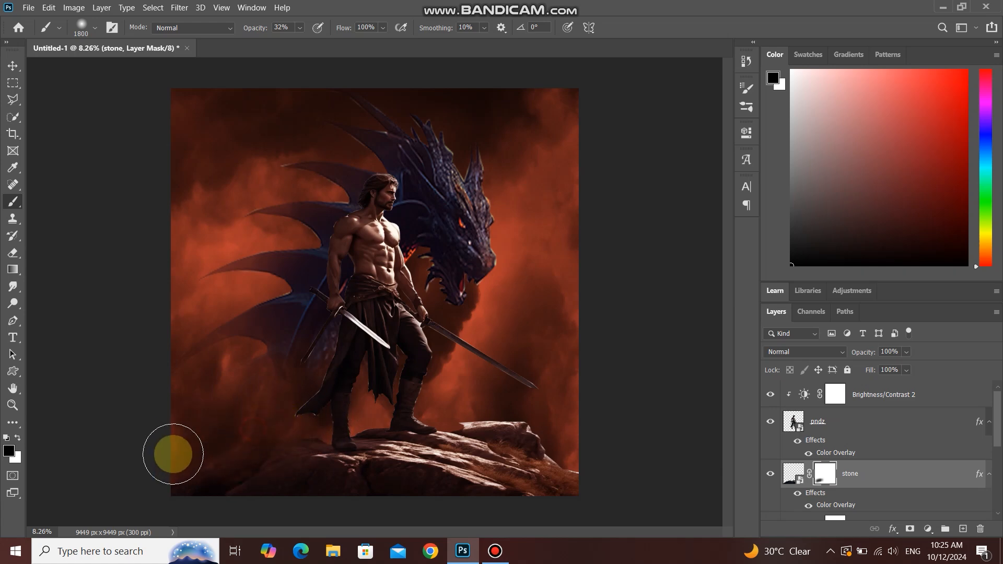
pyautogui.moveTo(485, 401)
pyautogui.mouseDown()
pyautogui.moveTo(529, 415)
pyautogui.moveTo(466, 409)
pyautogui.moveTo(517, 407)
pyautogui.moveTo(464, 401)
pyautogui.mouseUp()
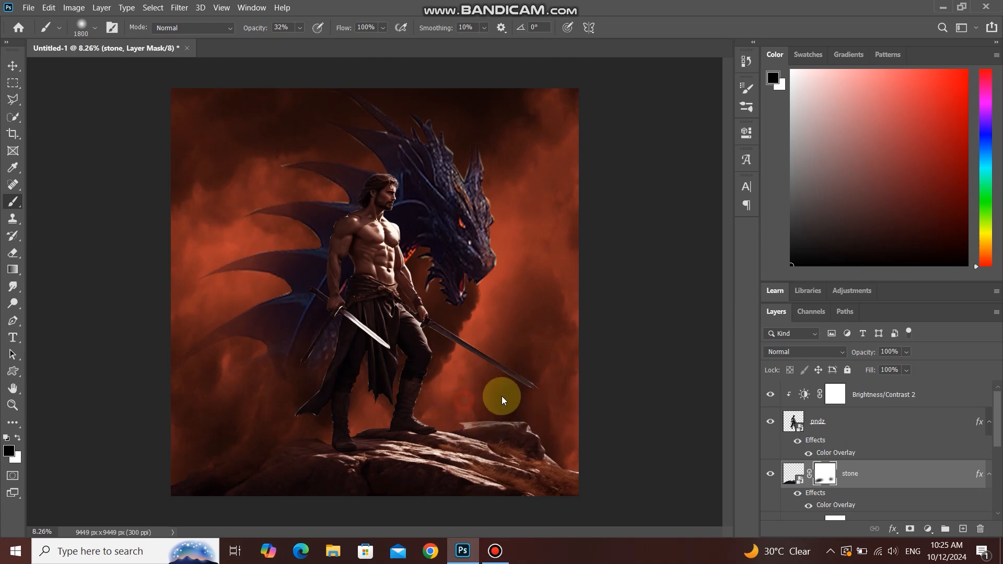
pyautogui.moveTo(555, 412)
pyautogui.mouseDown()
pyautogui.moveTo(545, 426)
pyautogui.moveTo(605, 473)
pyautogui.moveTo(593, 451)
pyautogui.moveTo(459, 398)
pyautogui.moveTo(525, 402)
pyautogui.moveTo(589, 457)
pyautogui.moveTo(449, 392)
pyautogui.moveTo(367, 427)
pyautogui.moveTo(215, 434)
pyautogui.moveTo(154, 477)
pyautogui.moveTo(184, 475)
pyautogui.mouseUp()
pyautogui.press('[')
pyautogui.press('[')
pyautogui.press('[')
pyautogui.press('[')
pyautogui.press('[')
pyautogui.press('v')
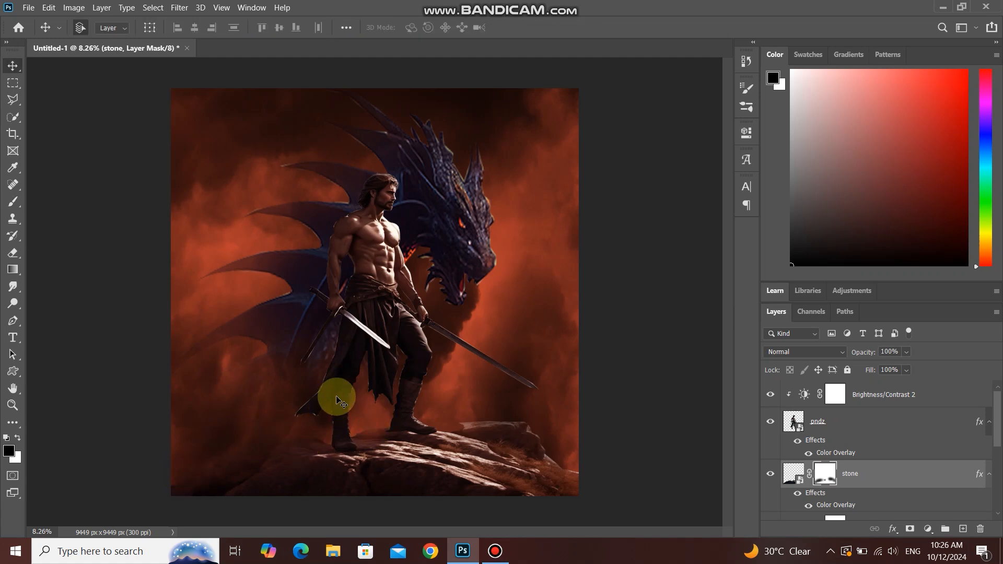
# - Create a new empty layer directly above the stone layer, beneath the warrior
pyautogui.scroll(-2, 556, 421)
pyautogui.scroll(3, 481, 424)
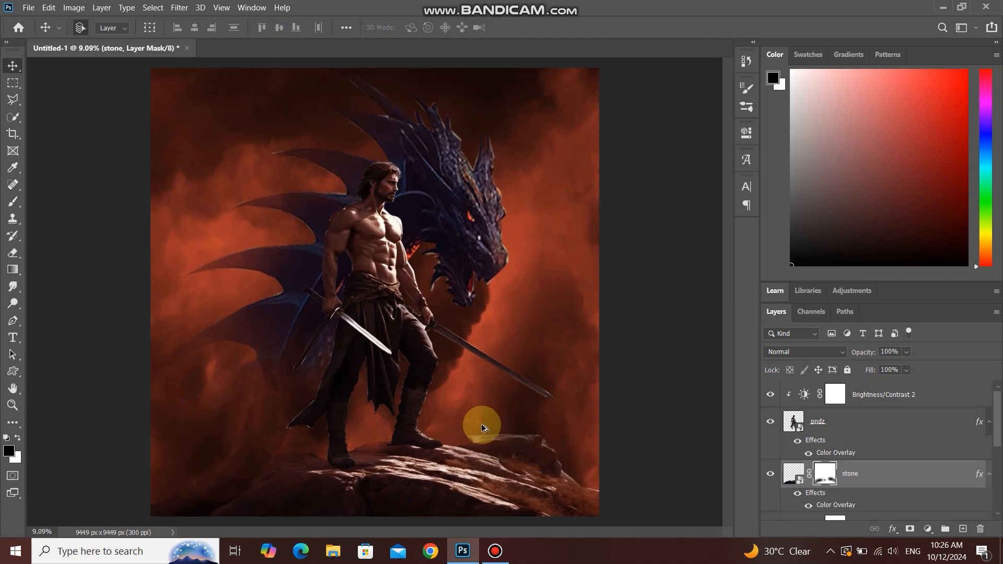
pyautogui.click(392, 317)
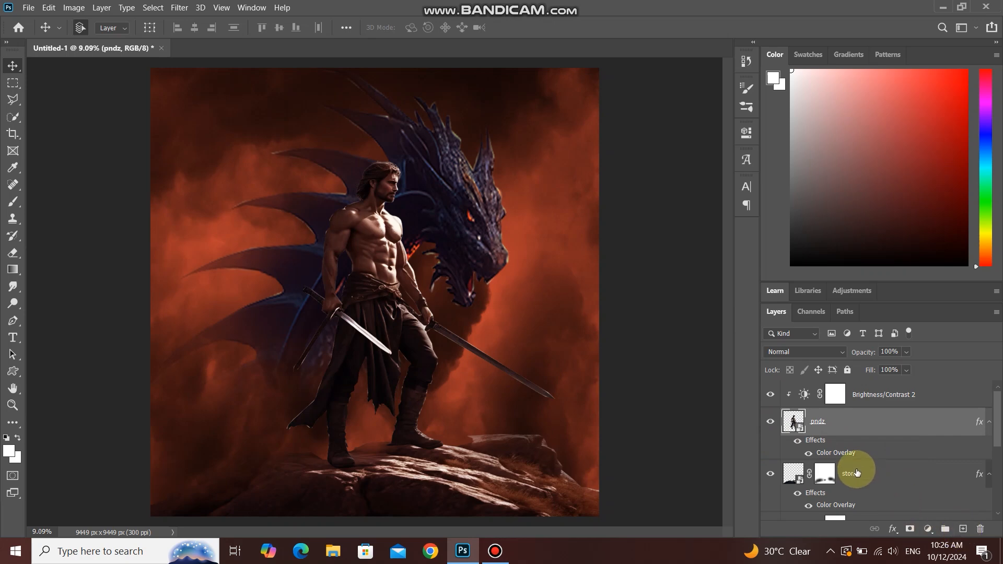
pyautogui.click(452, 472)
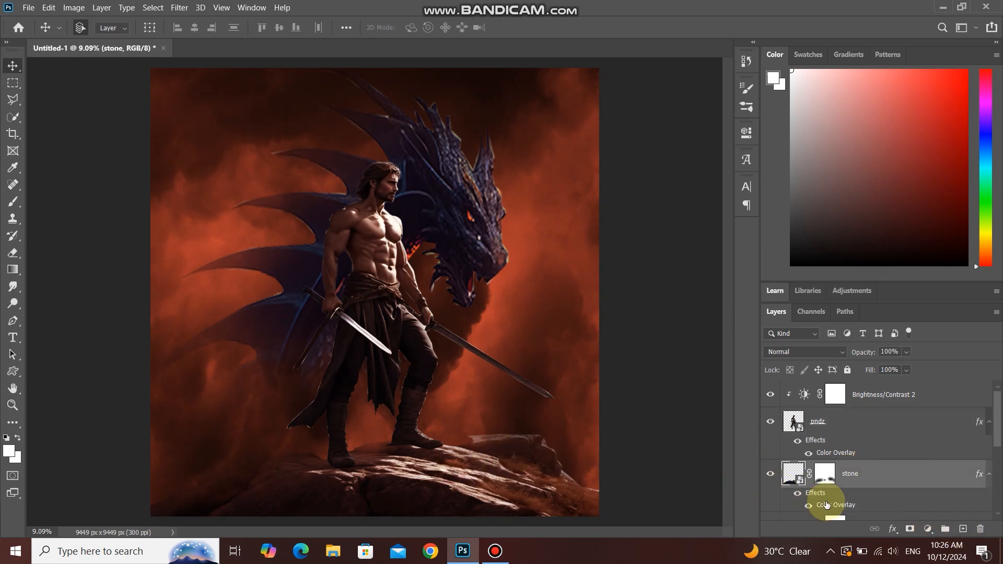
pyautogui.click(963, 529)
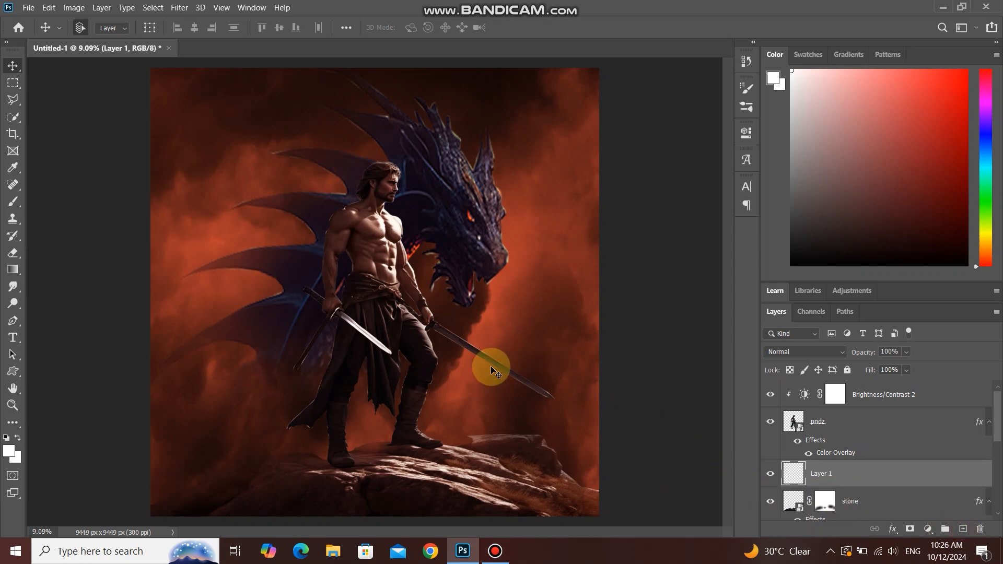
# - Paint black shadows on the rock under the warrior's boots on Layer 1, using a soft 500 px brush at 27% opacity
pyautogui.click(14, 204)
pyautogui.press('d')
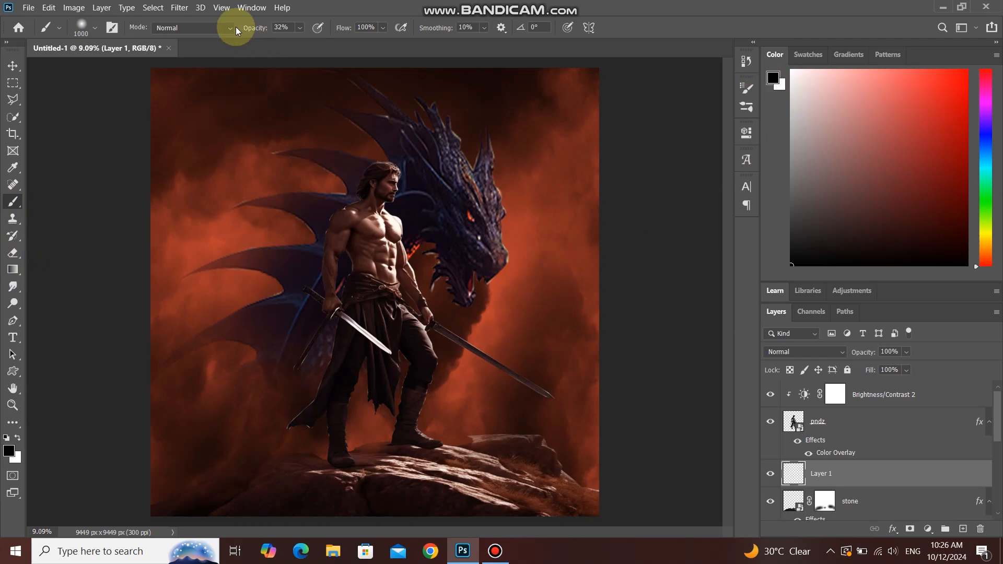
pyautogui.moveTo(247, 30); pyautogui.dragTo(247, 29)
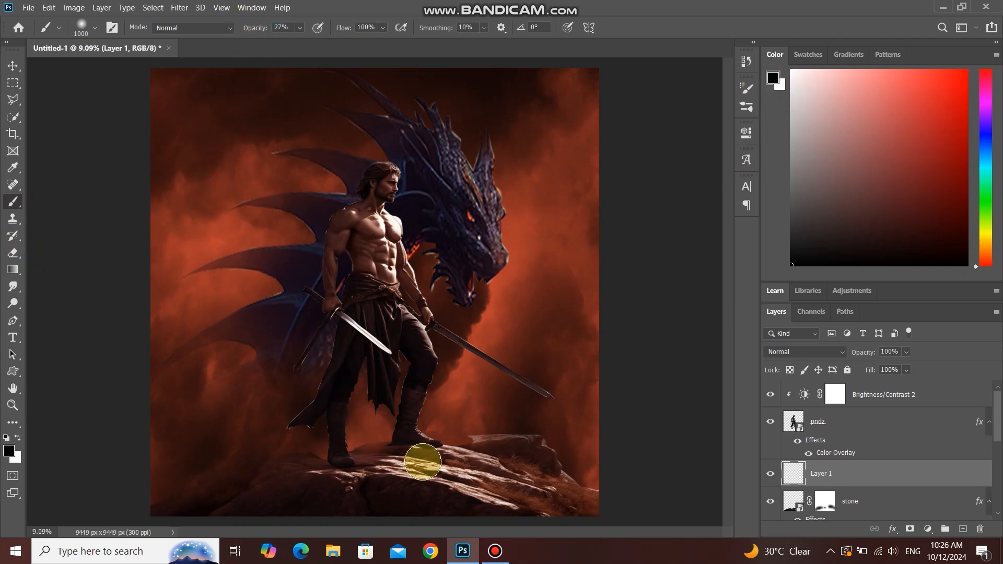
pyautogui.press('[')
pyautogui.scroll(2, 358, 434)
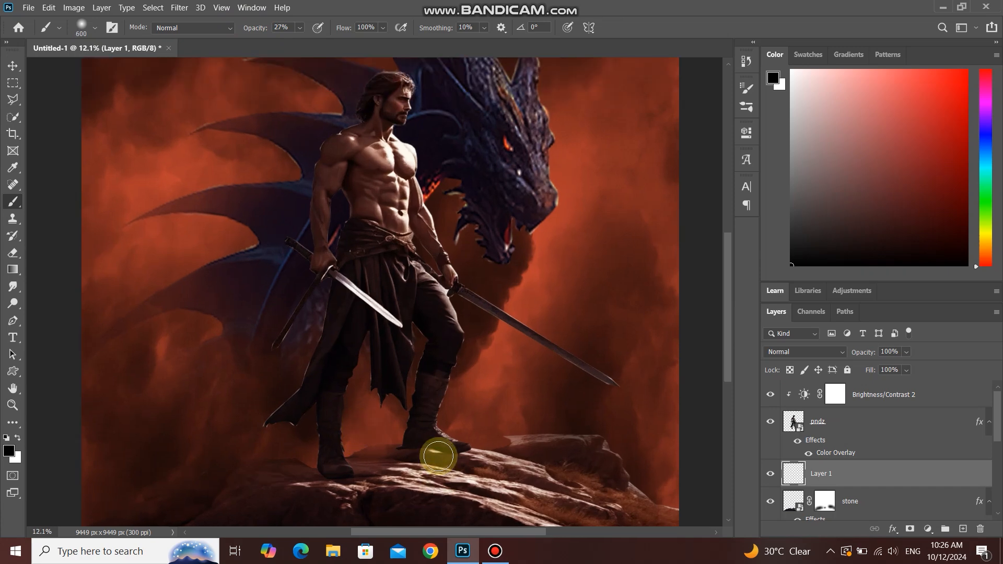
pyautogui.scroll(2, 437, 455)
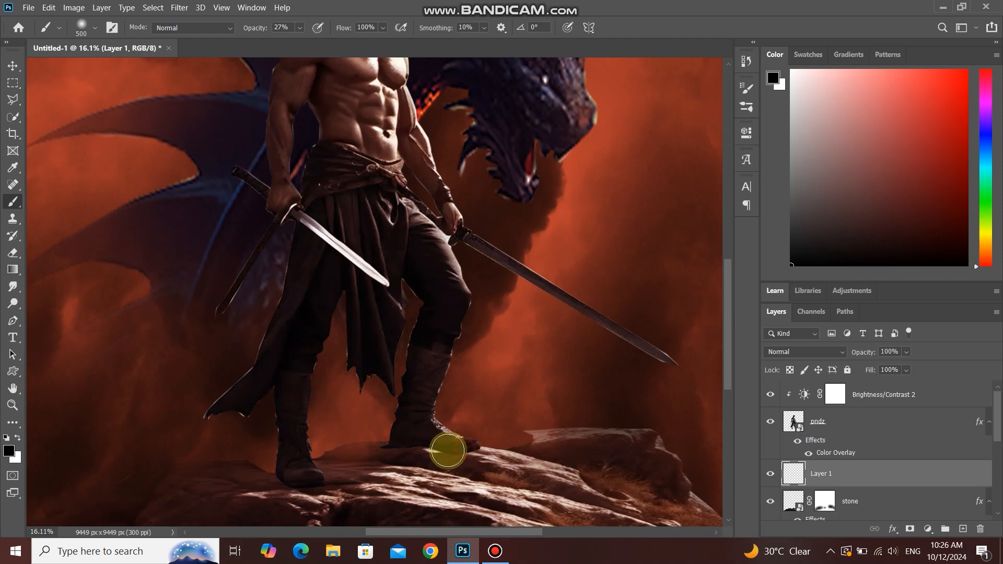
pyautogui.moveTo(390, 453)
pyautogui.mouseDown()
pyautogui.moveTo(449, 456)
pyautogui.moveTo(376, 443)
pyautogui.moveTo(397, 448)
pyautogui.moveTo(280, 491)
pyautogui.moveTo(417, 459)
pyautogui.moveTo(352, 483)
pyautogui.moveTo(348, 464)
pyautogui.moveTo(334, 465)
pyautogui.moveTo(319, 471)
pyautogui.moveTo(330, 482)
pyautogui.moveTo(280, 508)
pyautogui.moveTo(304, 487)
pyautogui.moveTo(267, 479)
pyautogui.mouseUp()
pyautogui.moveTo(394, 475); pyautogui.dragTo(478, 383)
pyautogui.moveTo(377, 394)
pyautogui.mouseDown()
pyautogui.moveTo(319, 395)
pyautogui.moveTo(333, 409)
pyautogui.moveTo(343, 388)
pyautogui.moveTo(132, 494)
pyautogui.mouseUp()
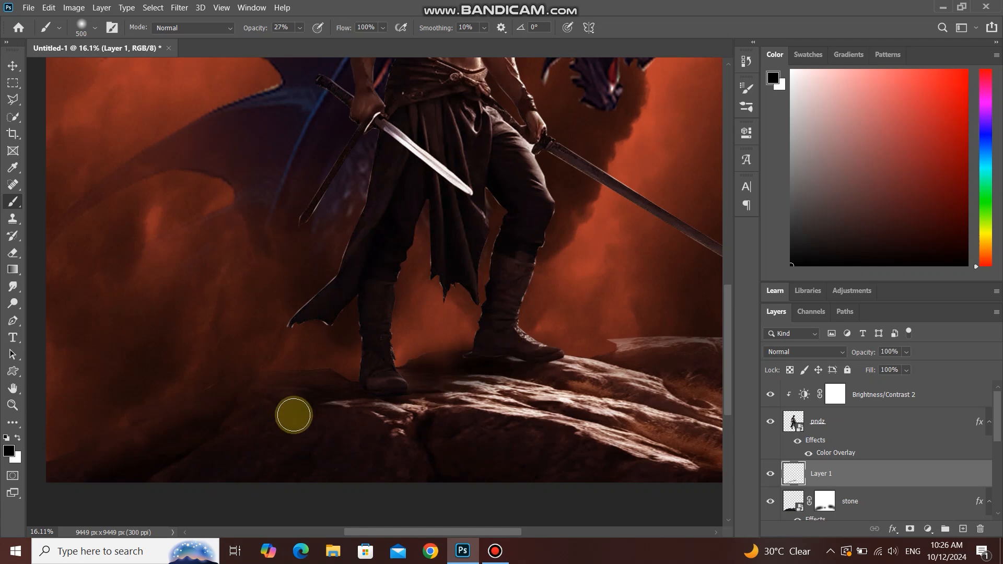
pyautogui.scroll(-4, 638, 454)
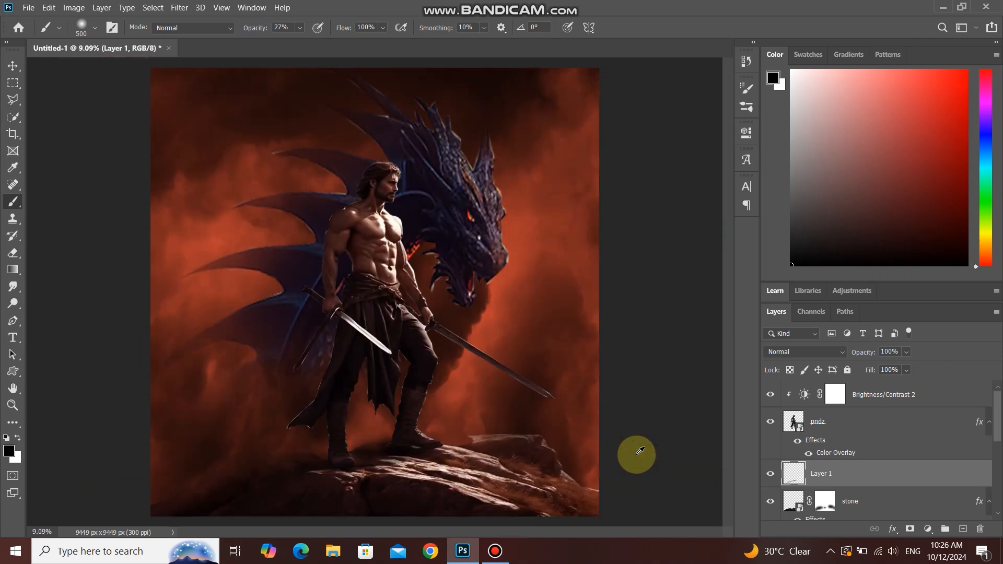
# - Reduce the brush size to 200 px for detail work on the shadow beside the front boot
pyautogui.scroll(4, 635, 462)
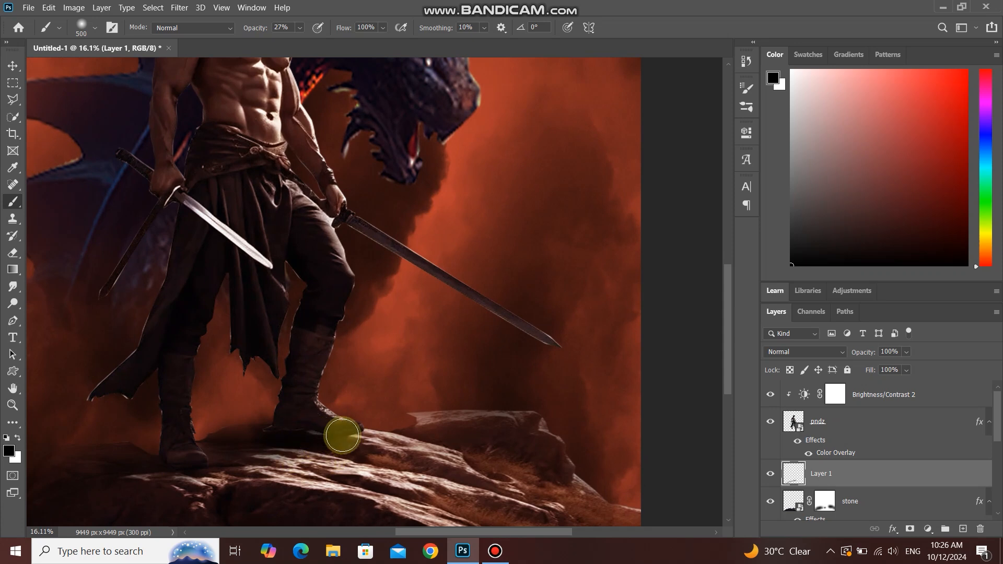
pyautogui.press('[')
pyautogui.press('[')
pyautogui.press('[')
pyautogui.press('[')
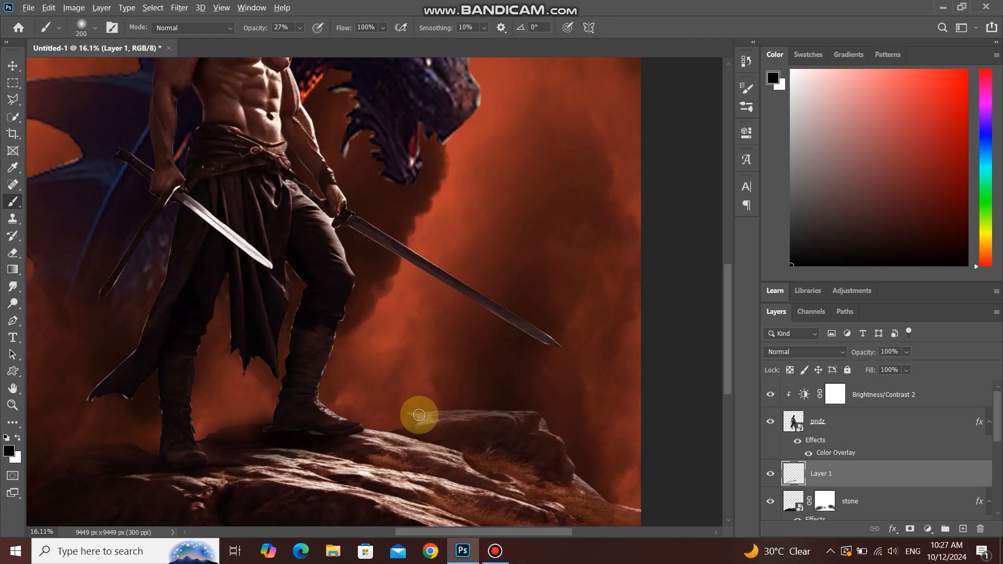
# - Compare the image with and without the Layer 1 shadow, and set that layer's opacity to 96%
pyautogui.scroll(-2, 442, 416)
pyautogui.scroll(-2, 448, 413)
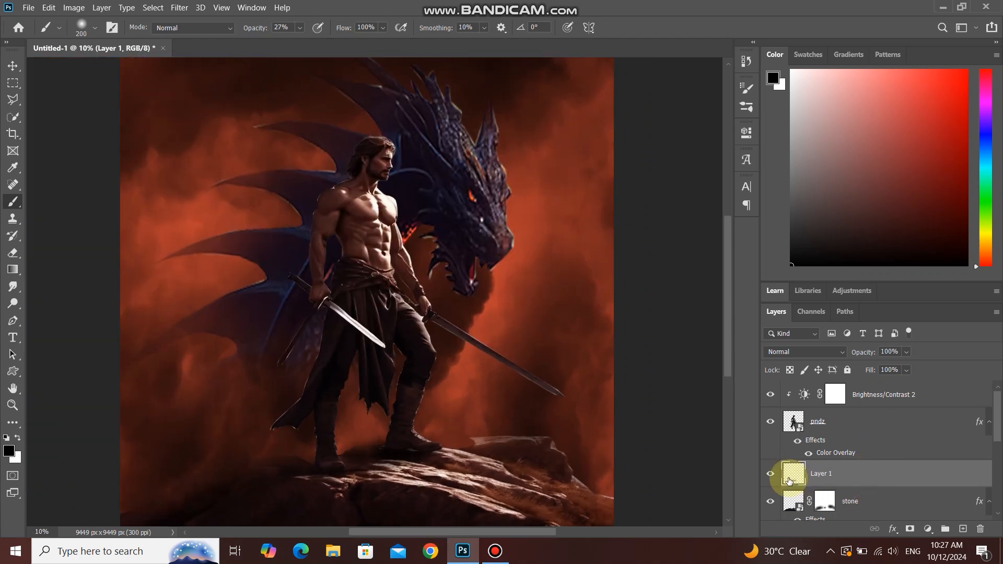
pyautogui.click(770, 474)
pyautogui.click(770, 474)
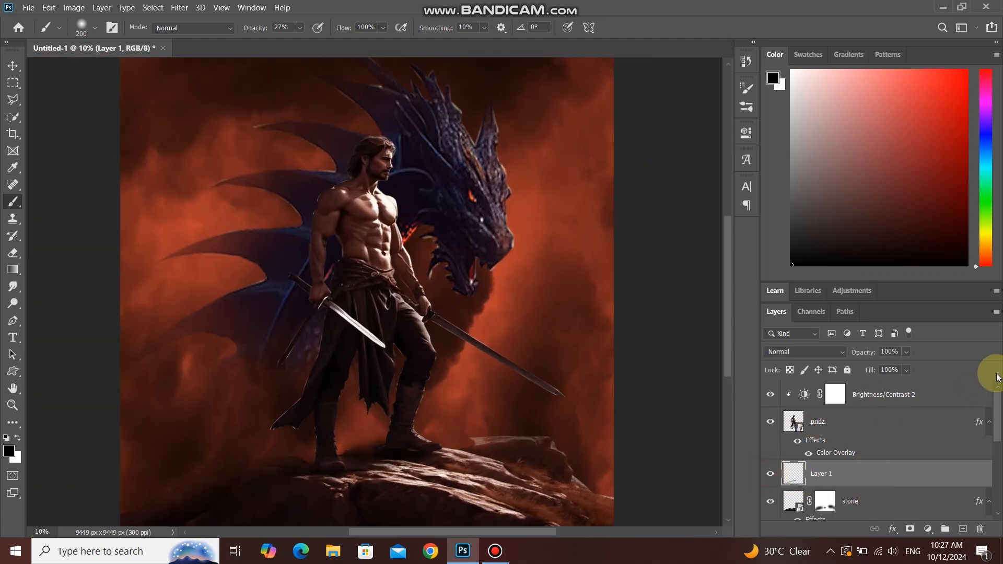
pyautogui.moveTo(862, 352); pyautogui.dragTo(850, 355)
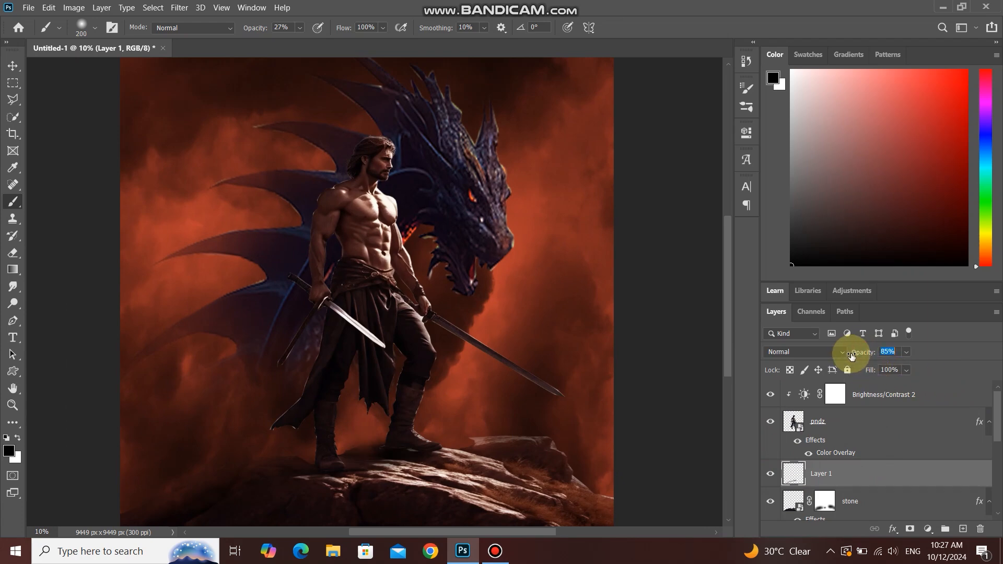
pyautogui.scroll(-2, 433, 408)
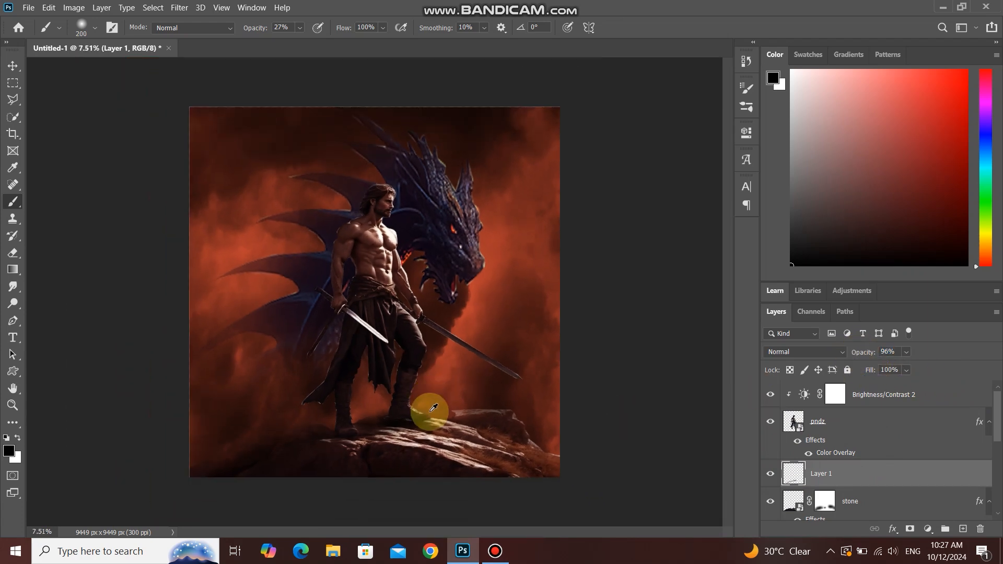
pyautogui.press('v')
pyautogui.click(496, 551)
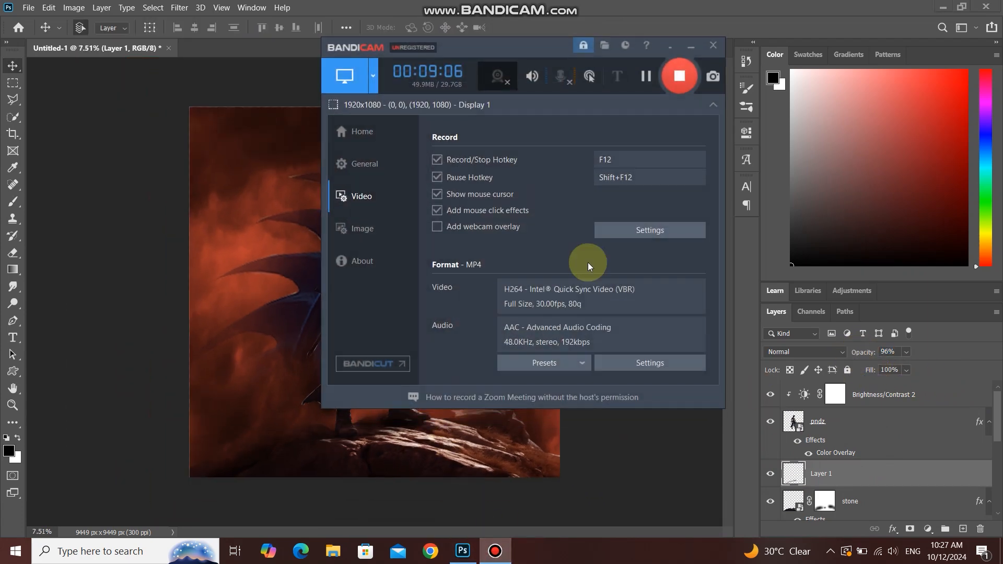
pyautogui.click(679, 79)
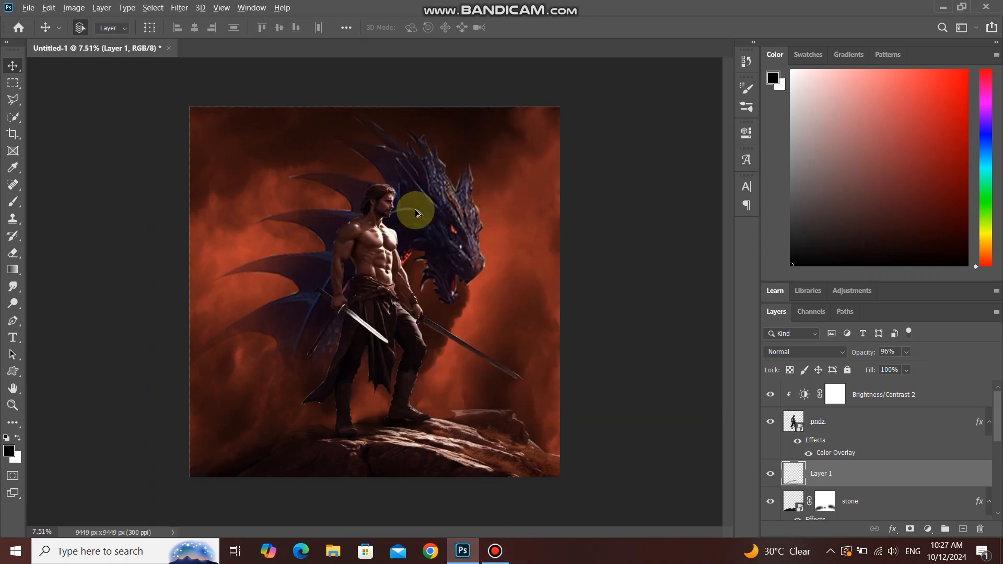
pyautogui.scroll(2, 419, 346)
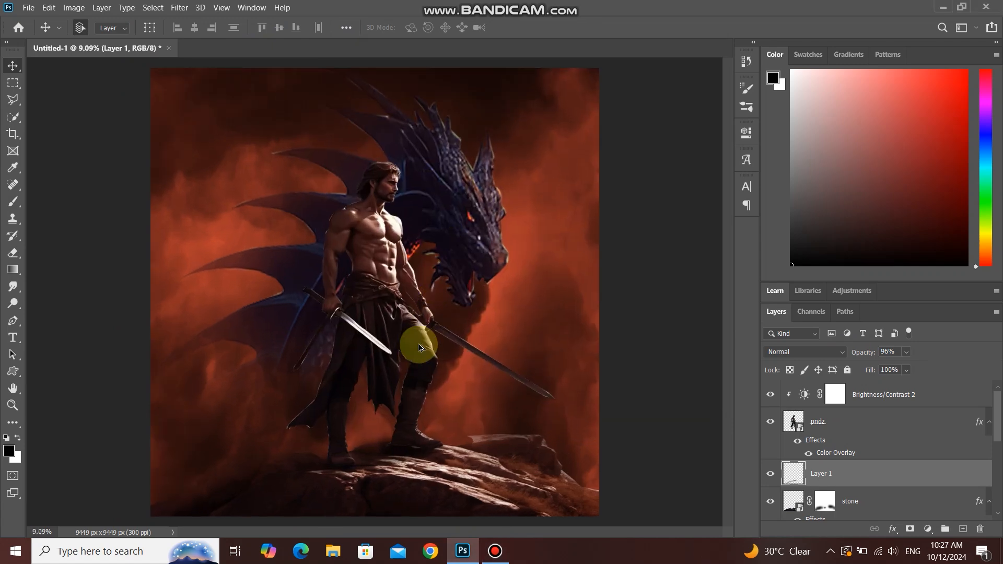
pyautogui.scroll(-1, 419, 346)
pyautogui.scroll(3, 309, 421)
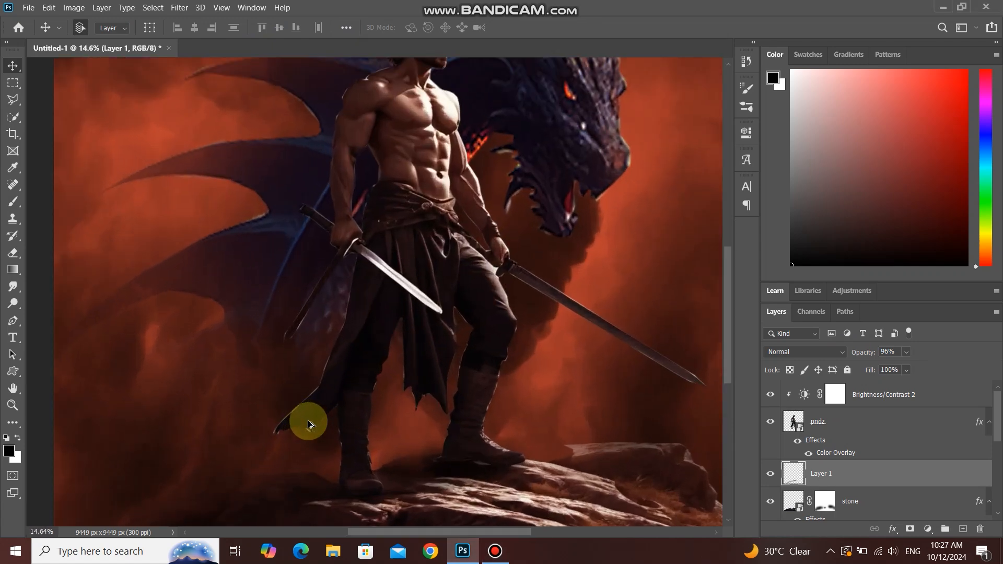
pyautogui.scroll(-1, 308, 421)
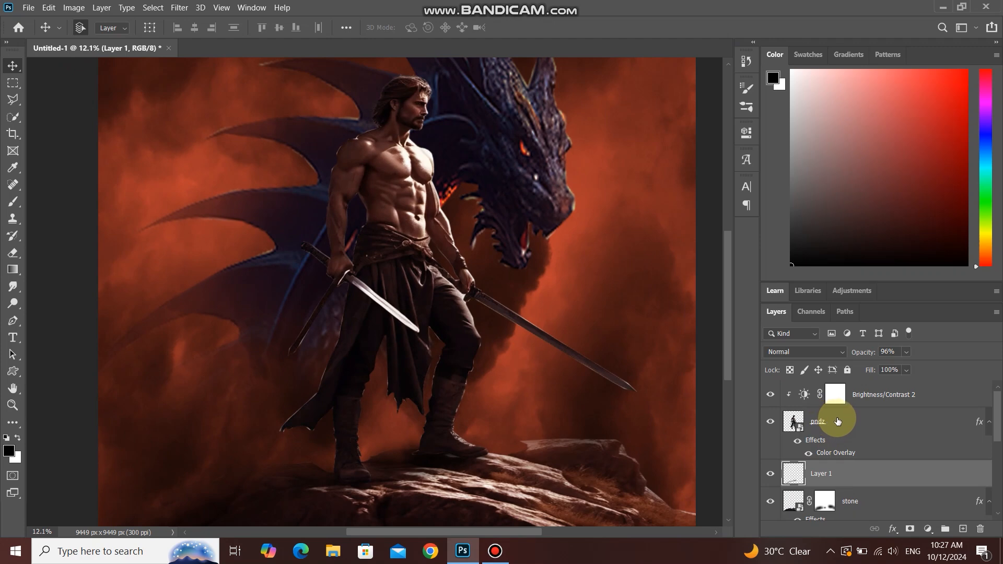
# - Add a Color Balance adjustment layer clipped to the warrior layer pndz
pyautogui.click(838, 421)
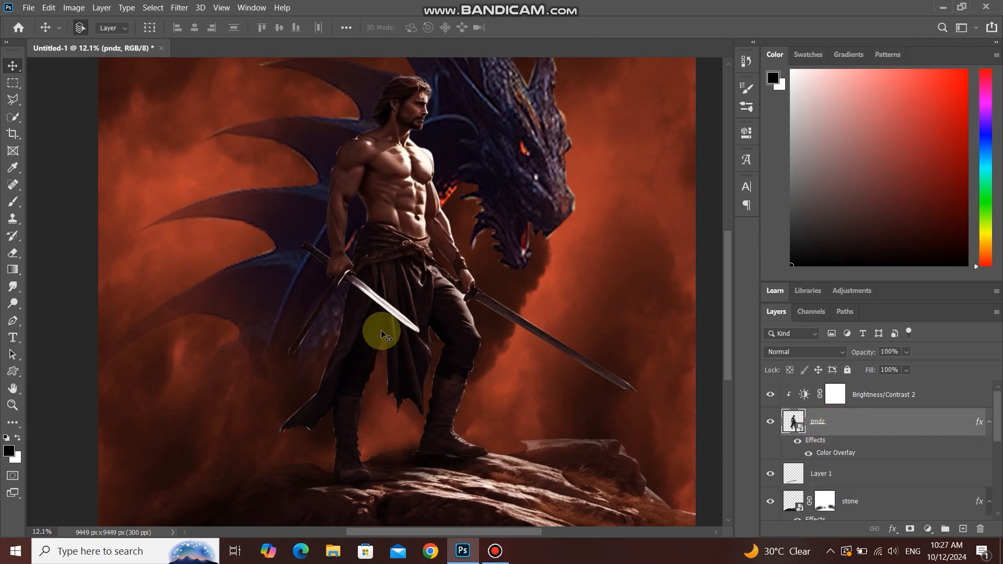
pyautogui.scroll(-2, 385, 335)
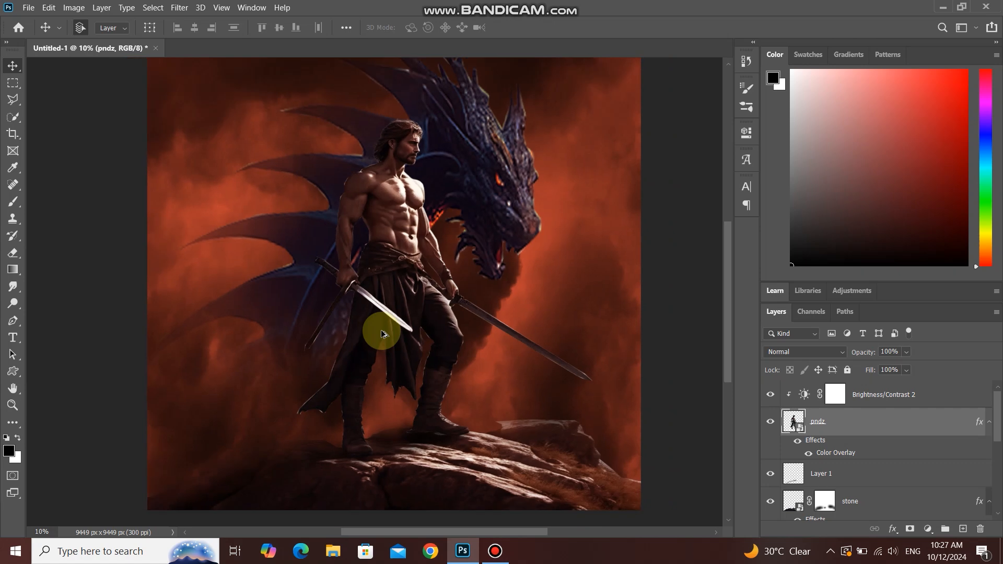
pyautogui.scroll(-1, 400, 264)
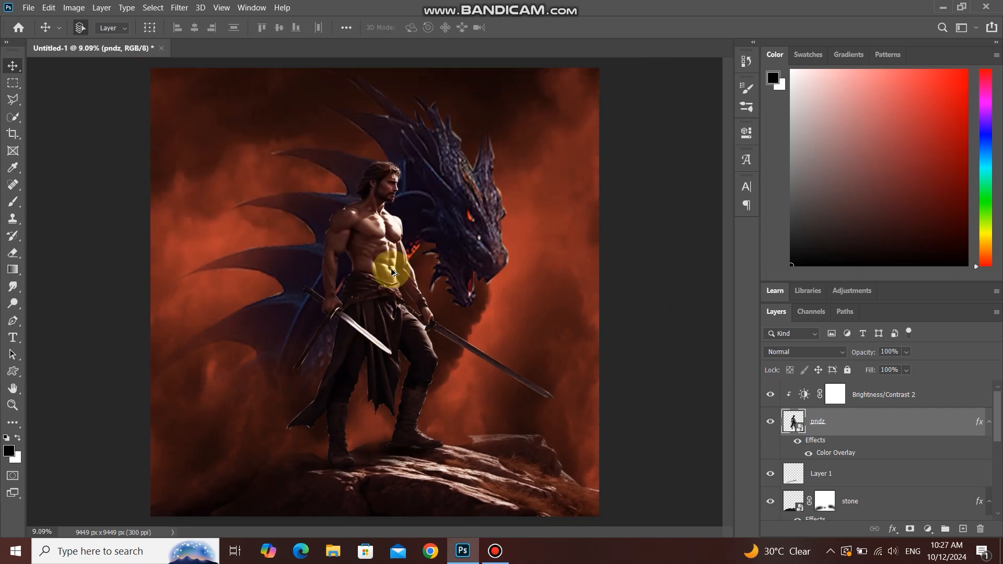
pyautogui.scroll(1, 392, 271)
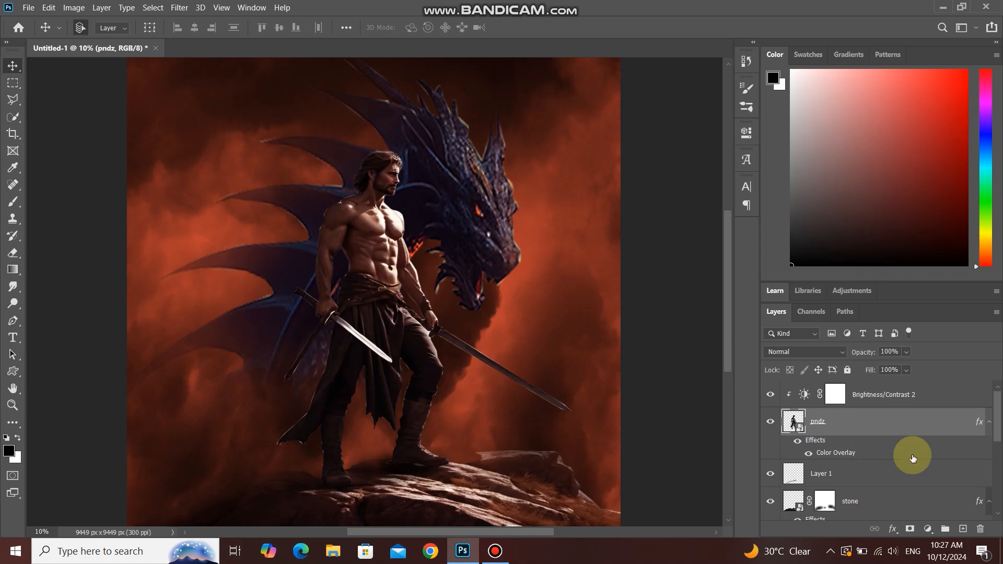
pyautogui.click(929, 529)
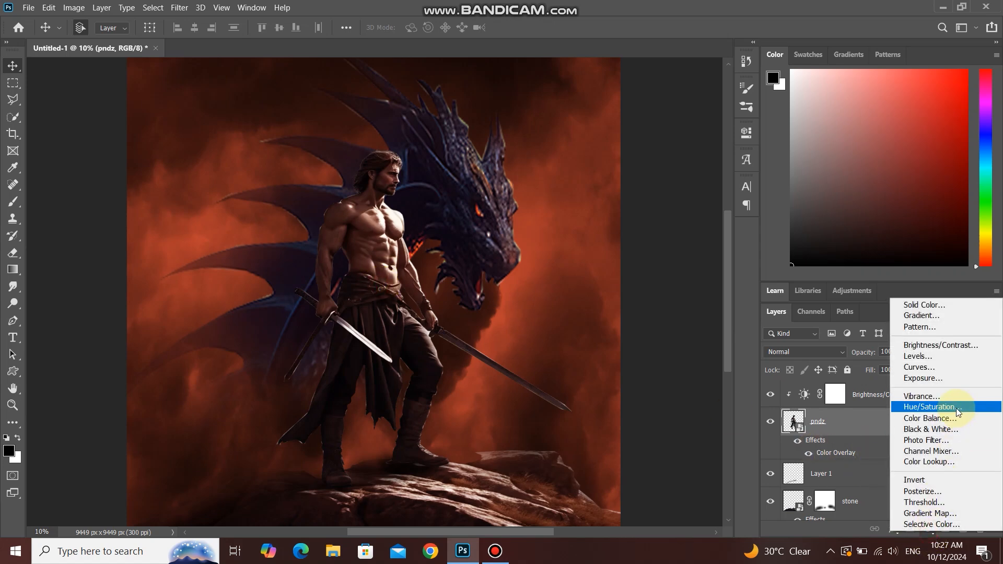
pyautogui.click(931, 418)
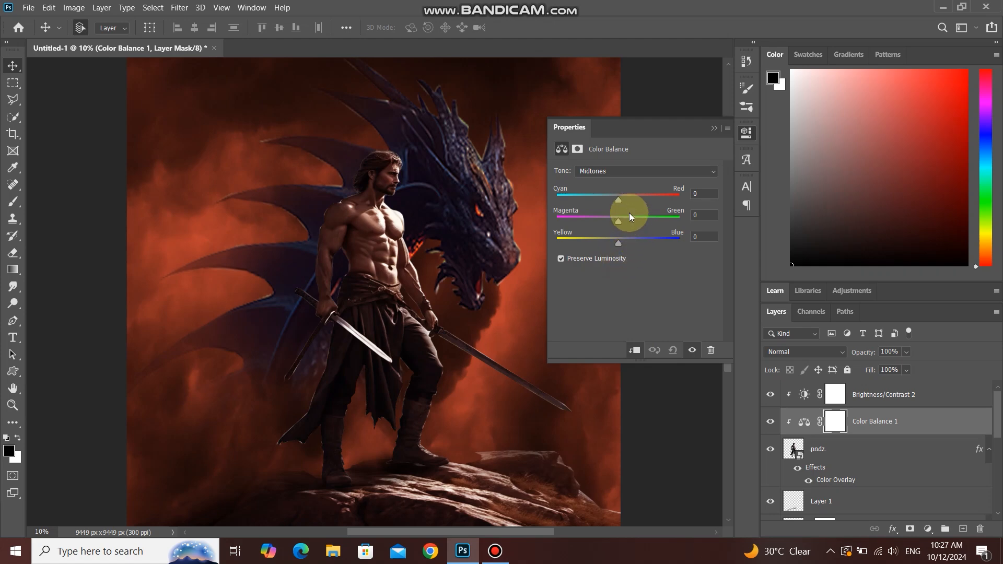
# - Set the warrior's Color Balance highlights to +30 red, and compare the image with and without the adjustment
pyautogui.moveTo(618, 196)
pyautogui.mouseDown()
pyautogui.moveTo(700, 214)
pyautogui.moveTo(618, 214)
pyautogui.mouseUp()
pyautogui.click(633, 169)
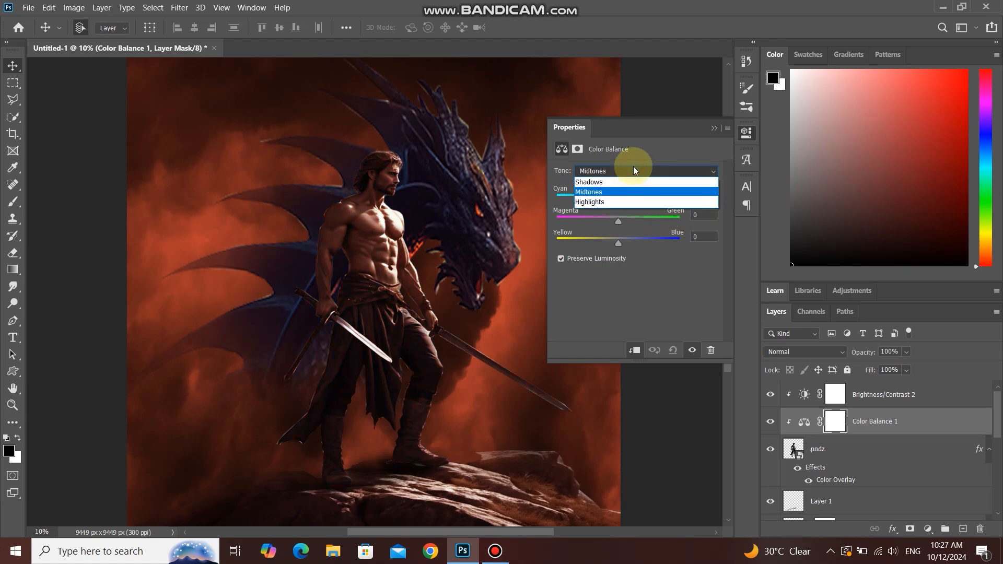
pyautogui.click(625, 207)
pyautogui.moveTo(618, 199); pyautogui.dragTo(655, 204)
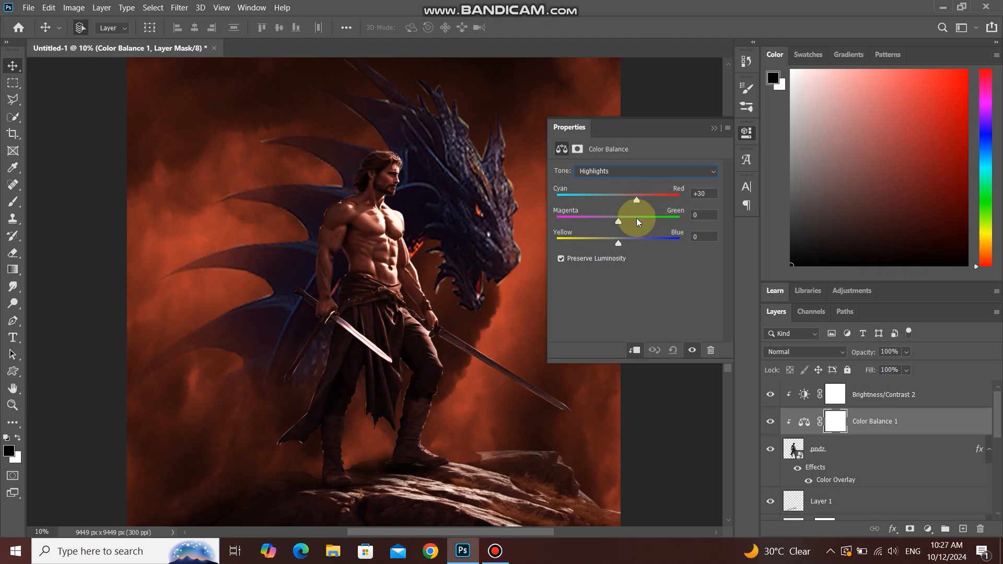
pyautogui.moveTo(634, 223); pyautogui.dragTo(637, 218)
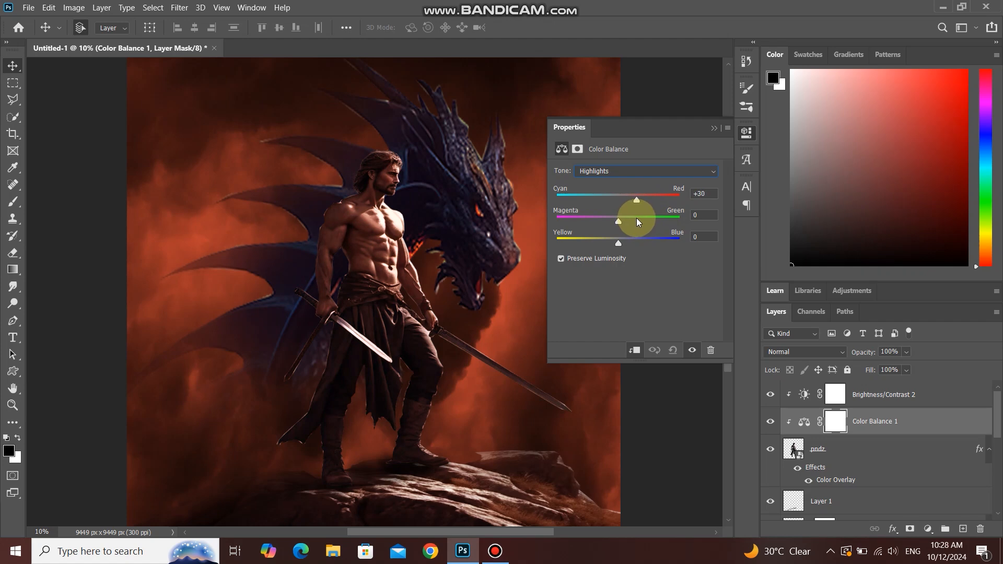
pyautogui.click(712, 127)
pyautogui.click(771, 421)
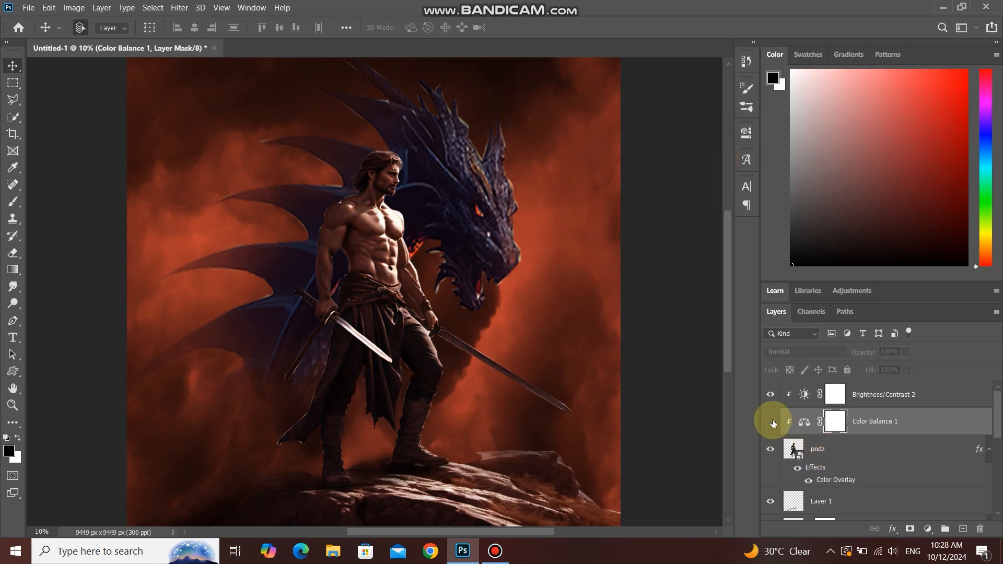
pyautogui.click(771, 421)
# - Add a Color Balance adjustment layer above the stone layer and clip it to the stone
pyautogui.scroll(-1, 498, 351)
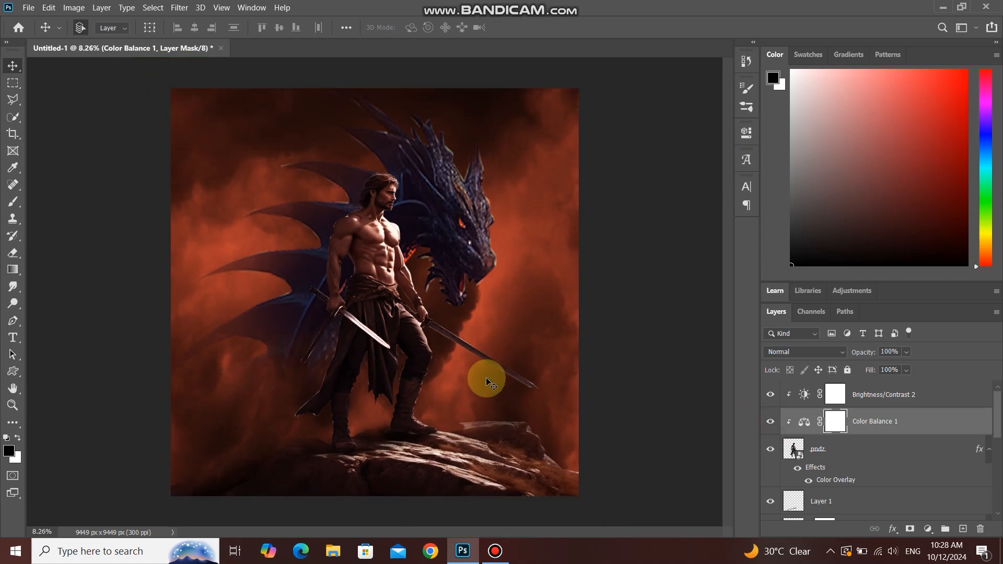
pyautogui.click(426, 467)
pyautogui.click(928, 528)
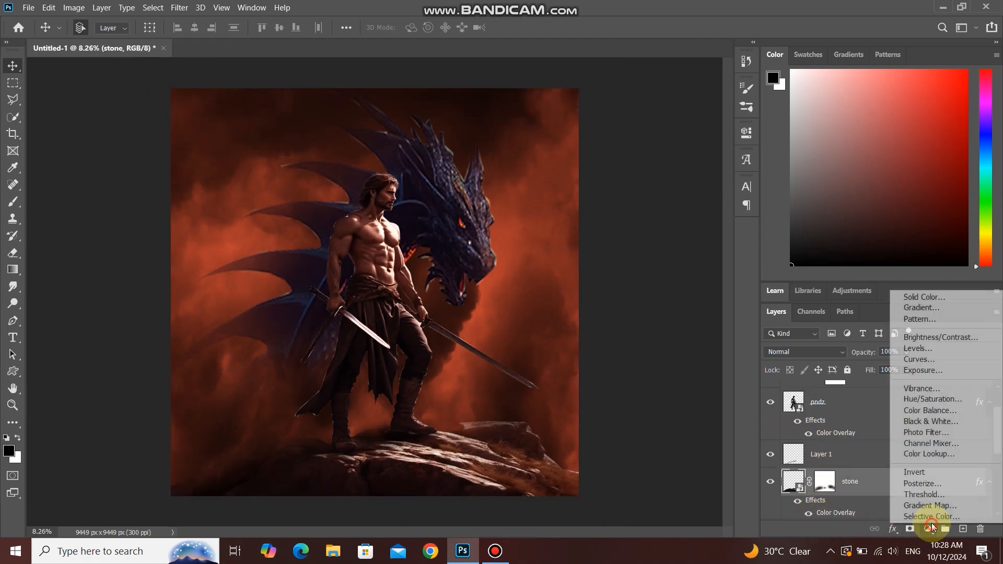
pyautogui.click(930, 411)
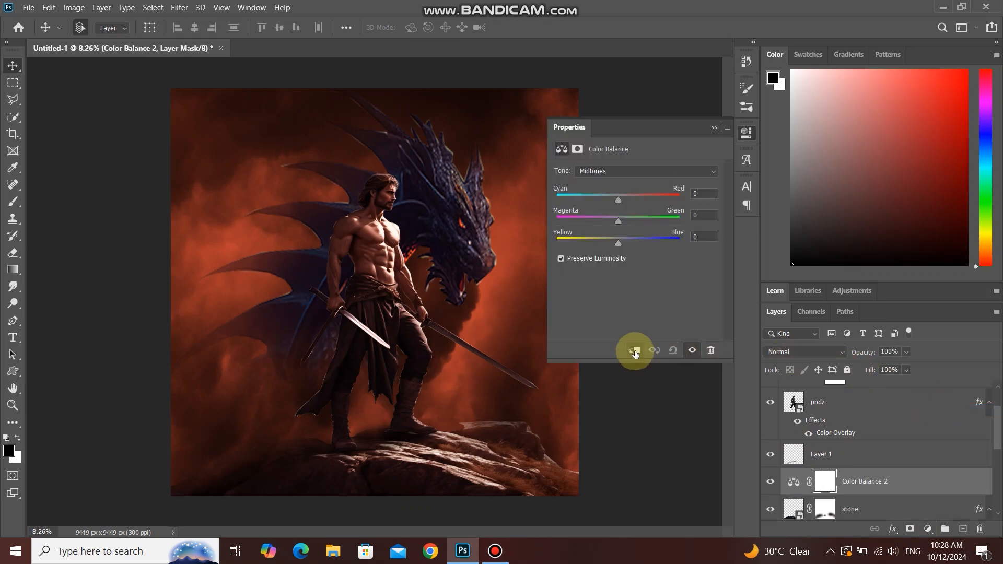
pyautogui.click(635, 353)
# - Set the stone's Color Balance highlights to +21 red, and compare the rock with and without the adjustment
pyautogui.click(646, 172)
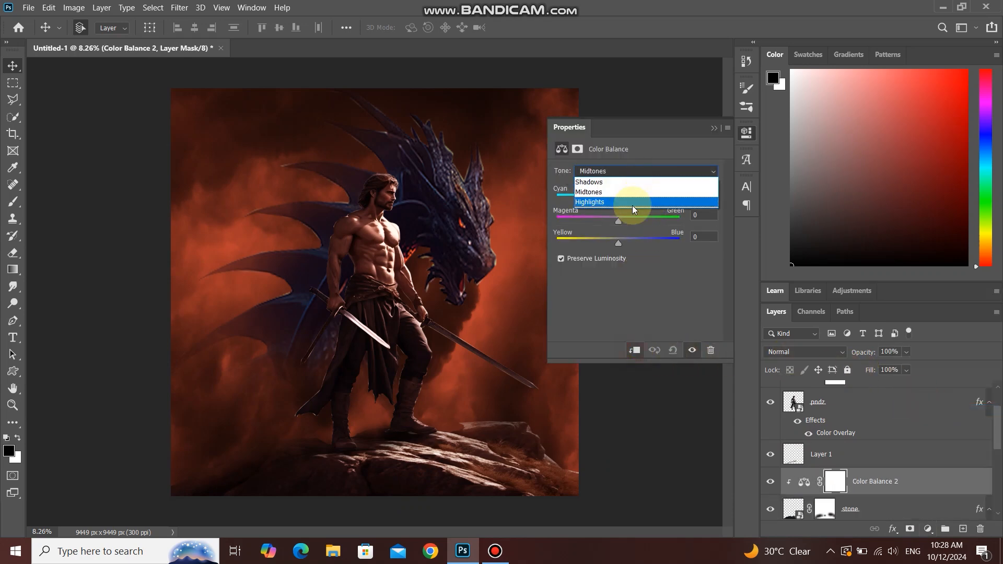
pyautogui.click(632, 204)
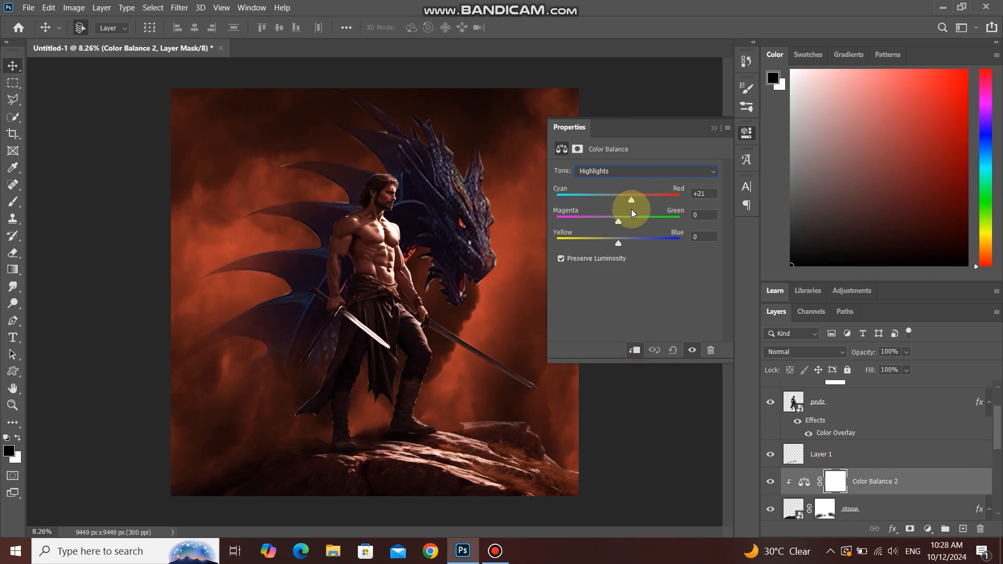
pyautogui.click(716, 129)
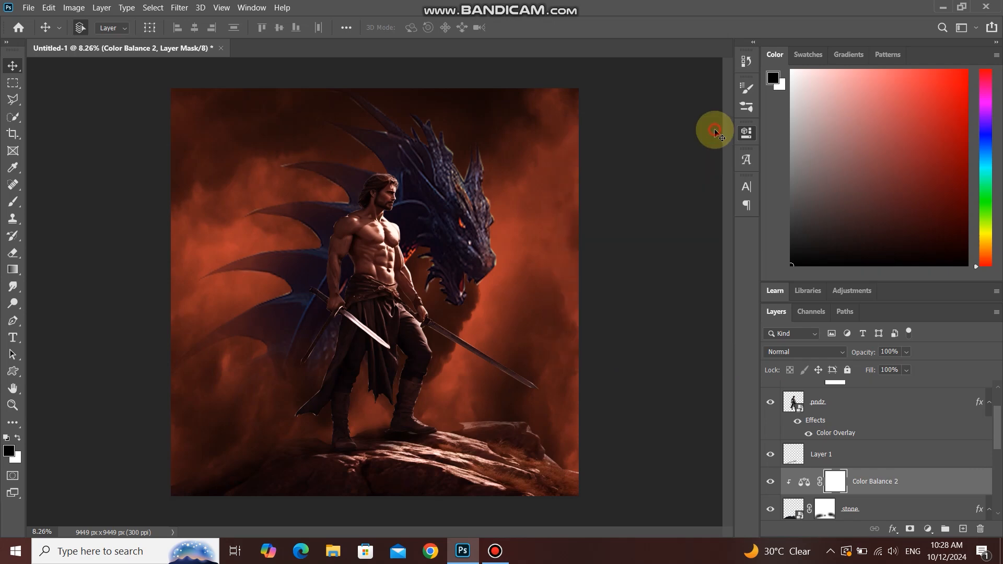
pyautogui.click(775, 487)
pyautogui.click(775, 487)
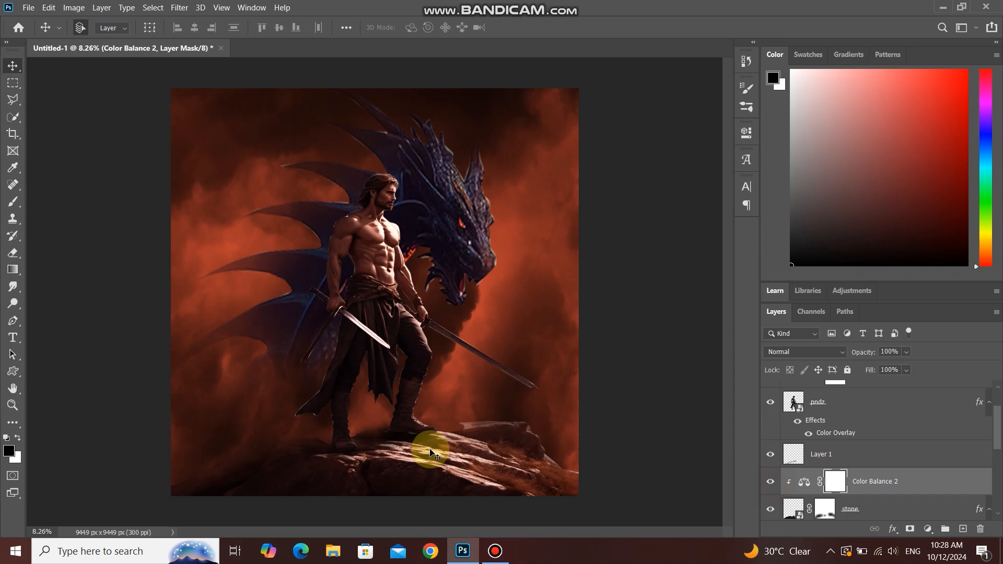
pyautogui.scroll(-1, 448, 415)
pyautogui.scroll(1, 450, 417)
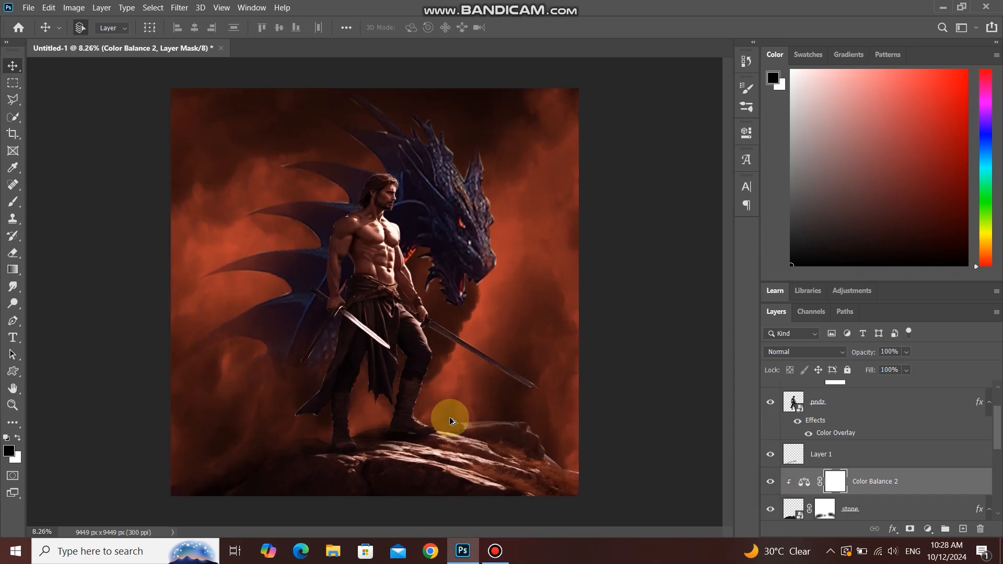
pyautogui.scroll(-1, 450, 417)
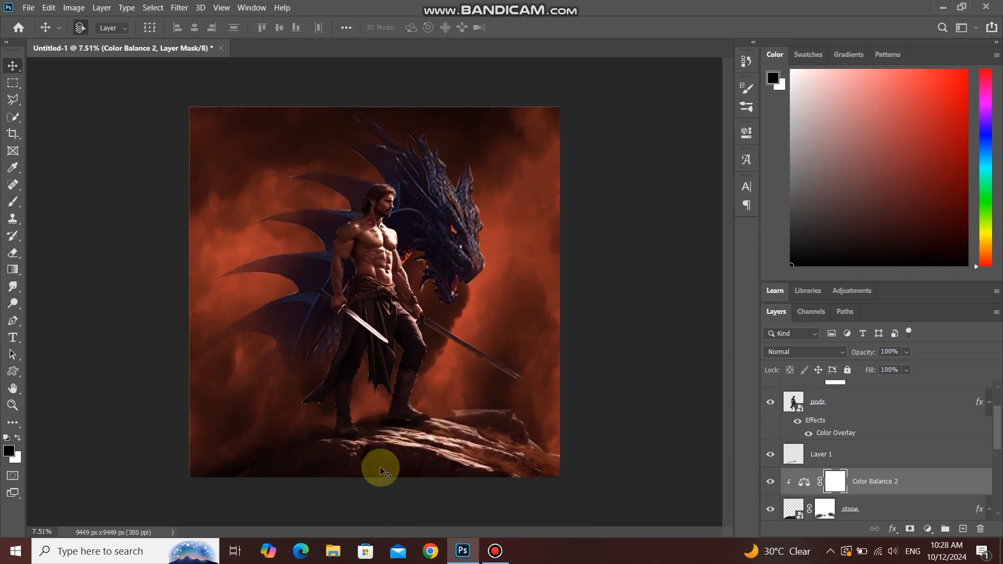
pyautogui.scroll(1, 411, 423)
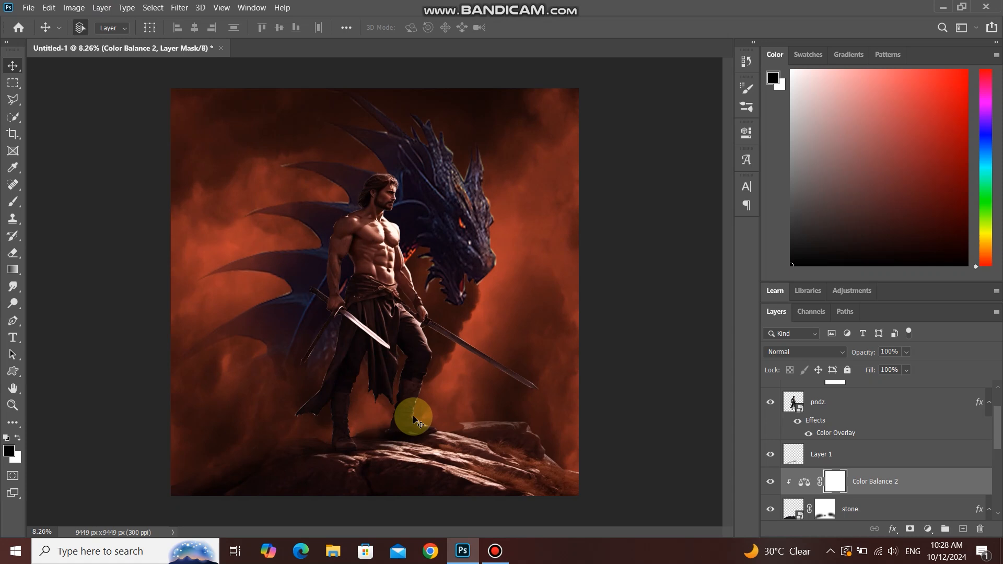
pyautogui.scroll(-1, 414, 420)
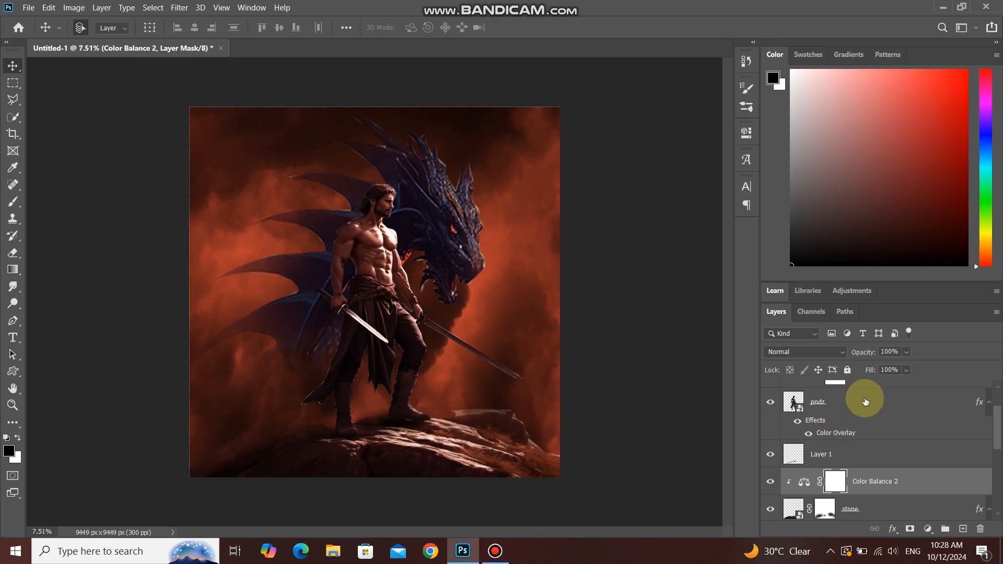
# - Add the white text "HOUSE" on a new layer above Brightness/Contrast 2, beside the warrior's boots in the lower-left of the image
pyautogui.scroll(1, 866, 412)
pyautogui.scroll(1, 865, 411)
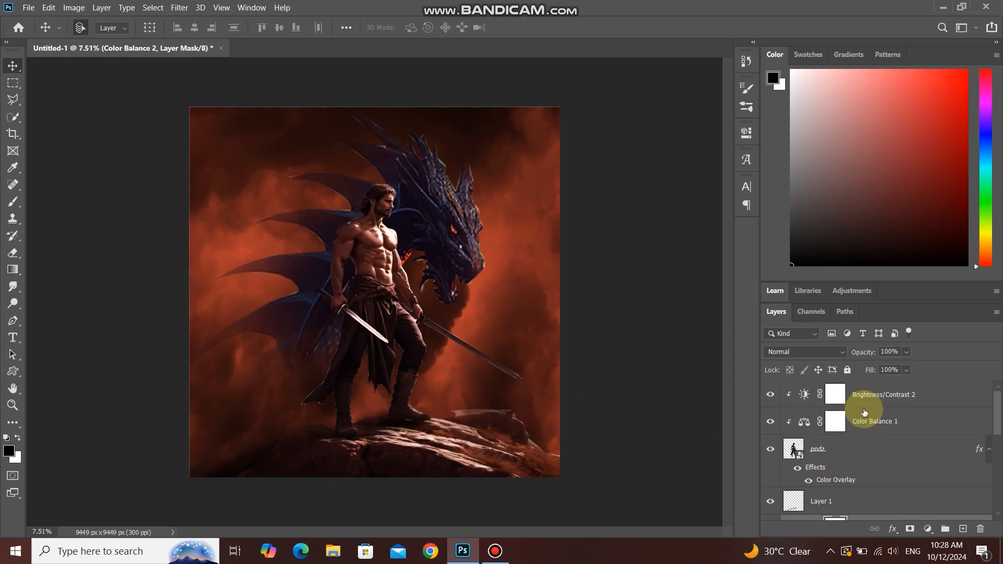
pyautogui.click(884, 395)
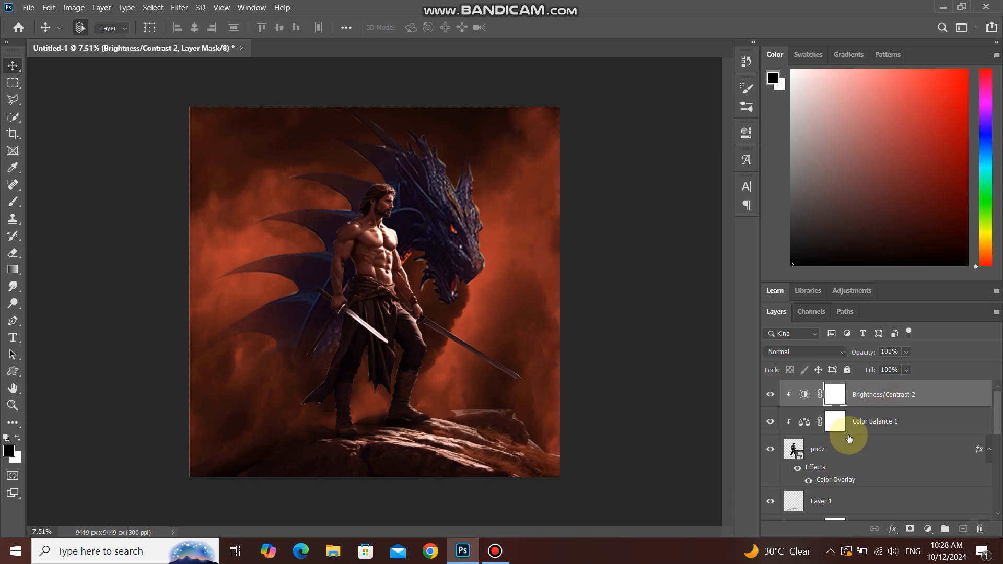
pyautogui.click(13, 336)
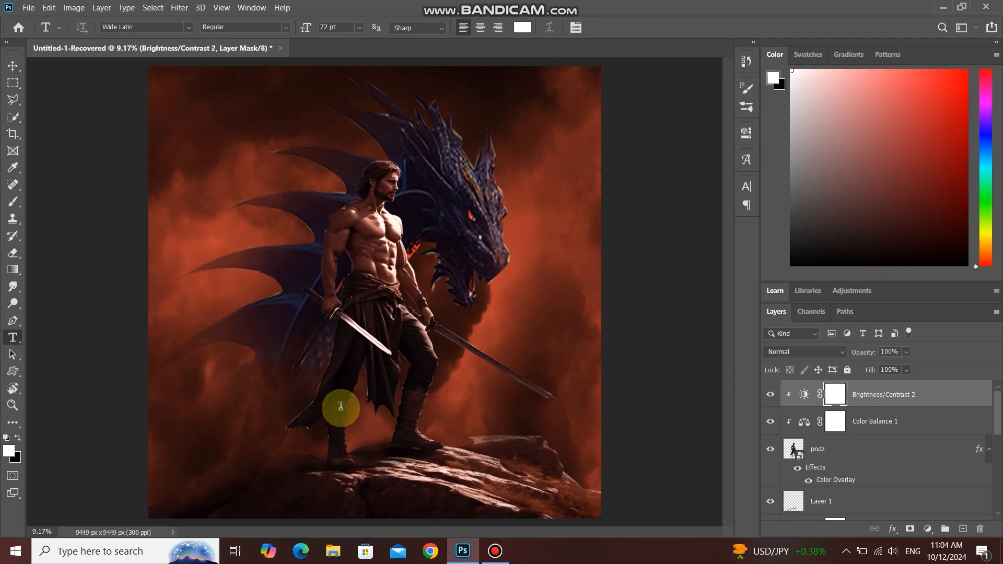
pyautogui.click(205, 432)
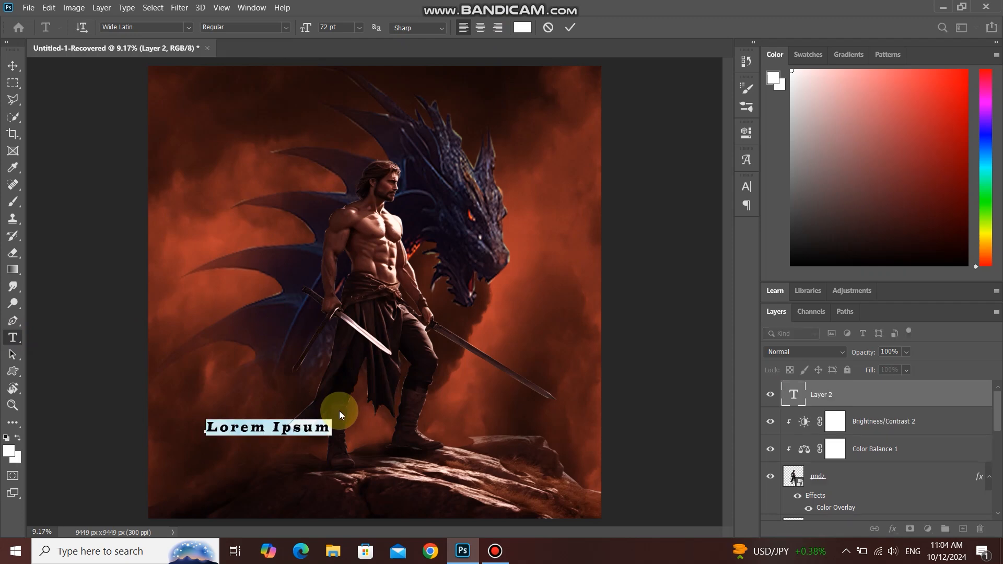
pyautogui.press('BackSpace')
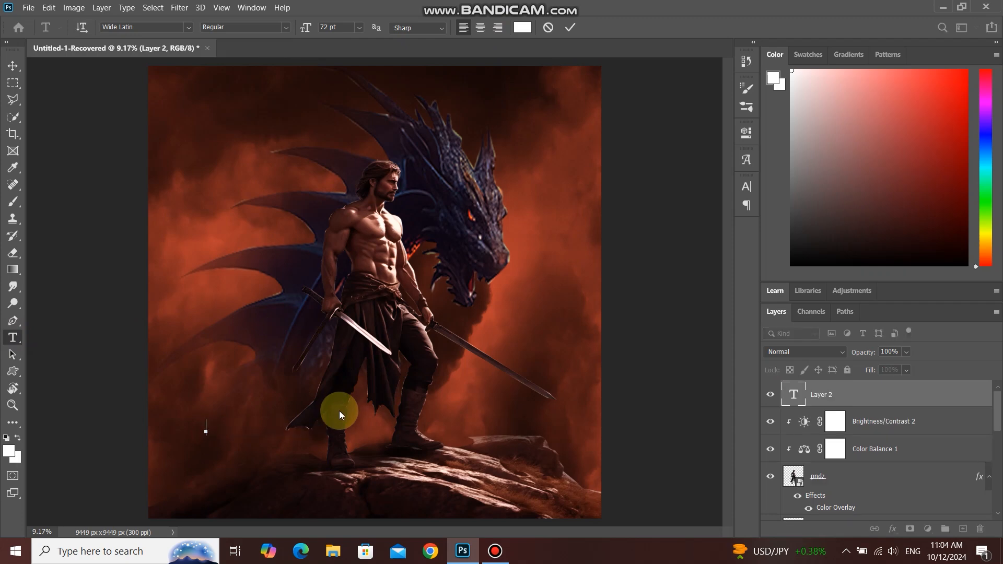
pyautogui.write('HOUSE')
pyautogui.click(569, 27)
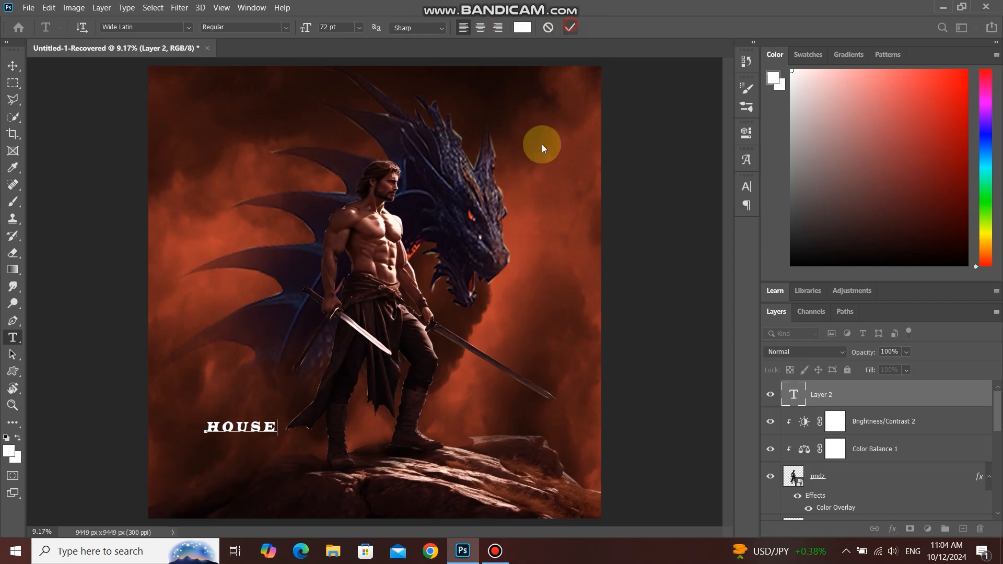
# - Change the font of the HOUSE text to Algerian
pyautogui.doubleClick(795, 399)
pyautogui.click(187, 28)
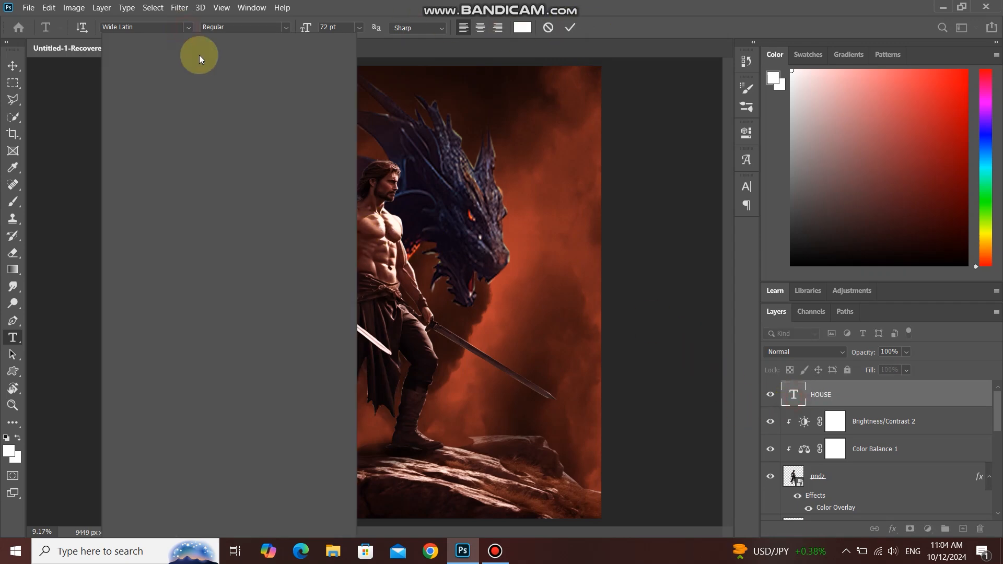
pyautogui.moveTo(353, 399); pyautogui.dragTo(371, 68)
pyautogui.moveTo(351, 108); pyautogui.dragTo(358, 70)
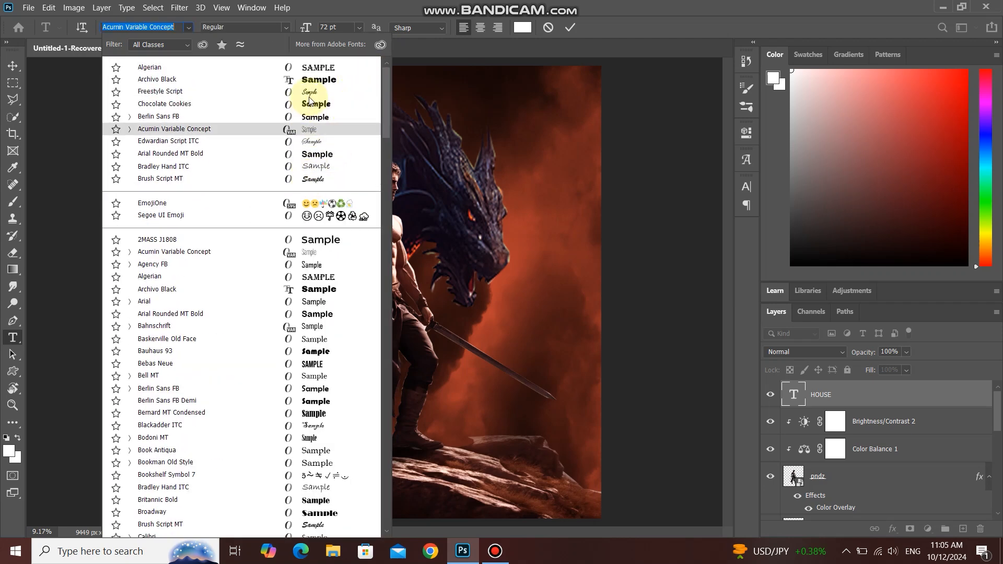
pyautogui.click(309, 68)
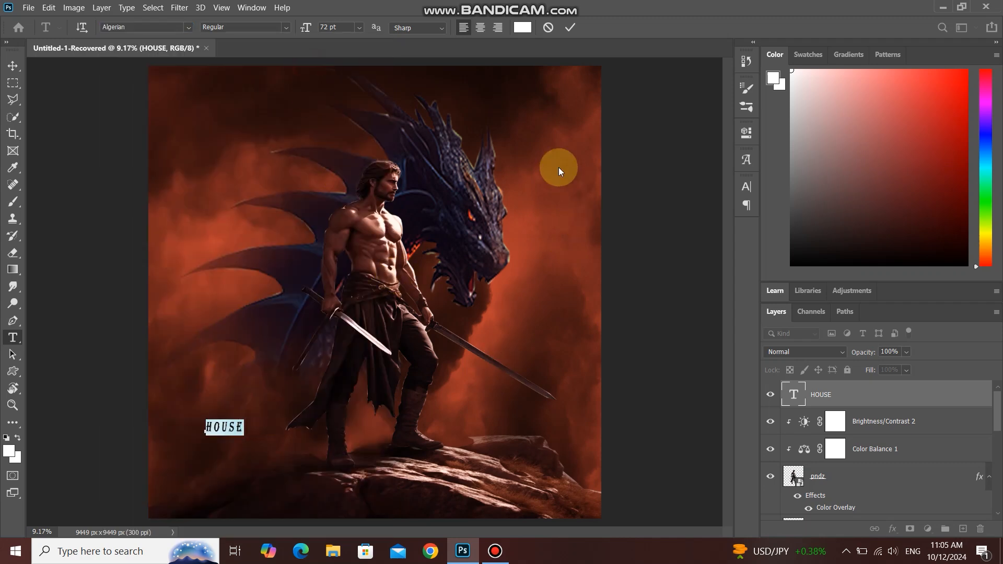
pyautogui.click(571, 28)
# - Scale the HOUSE text to about 331% width and 386% height, and place it in the lower-left corner of the image
pyautogui.hotkey('ctrl', 't')
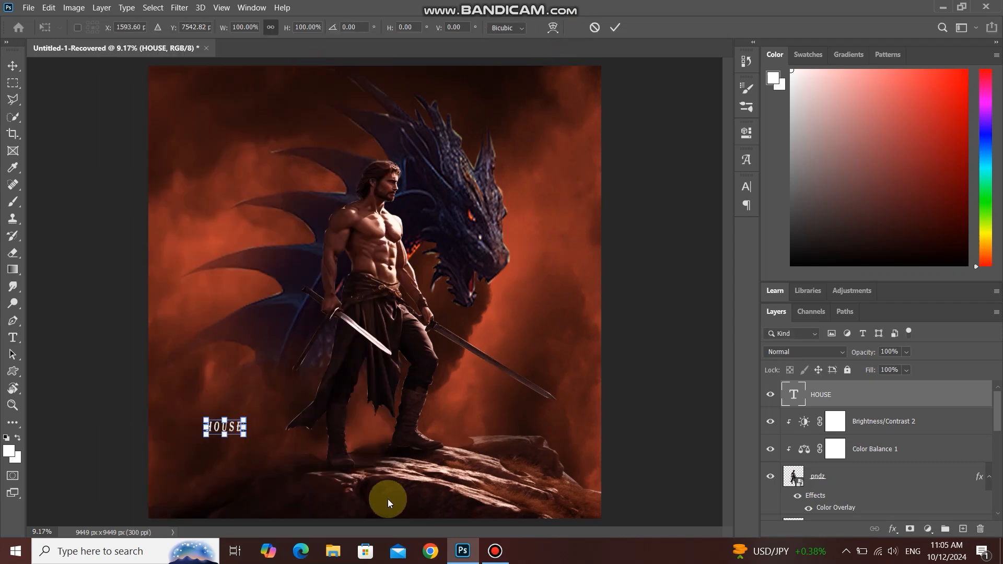
pyautogui.moveTo(244, 419); pyautogui.dragTo(298, 385)
pyautogui.moveTo(284, 418); pyautogui.dragTo(305, 463)
pyautogui.scroll(-2, 357, 422)
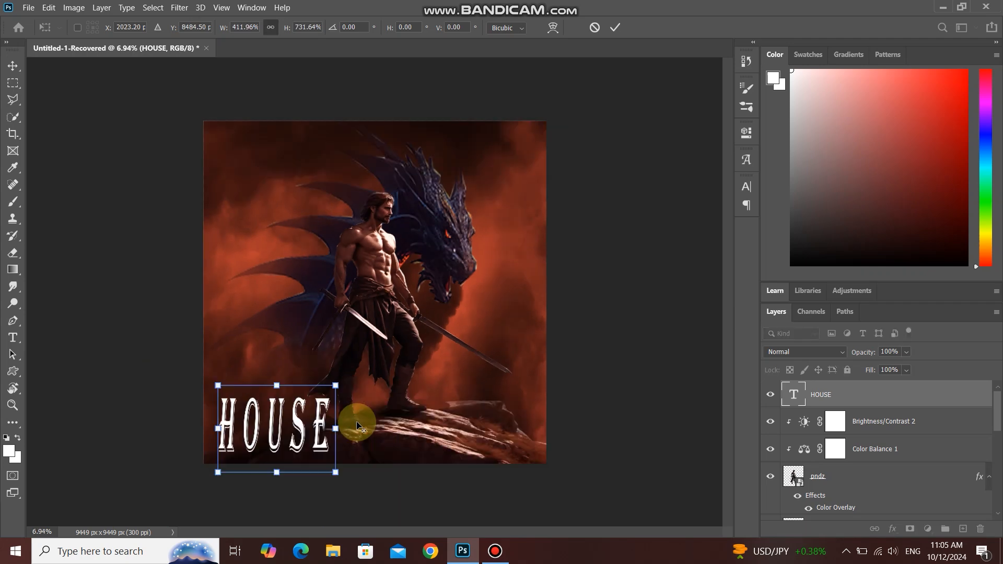
pyautogui.moveTo(332, 385); pyautogui.dragTo(320, 417)
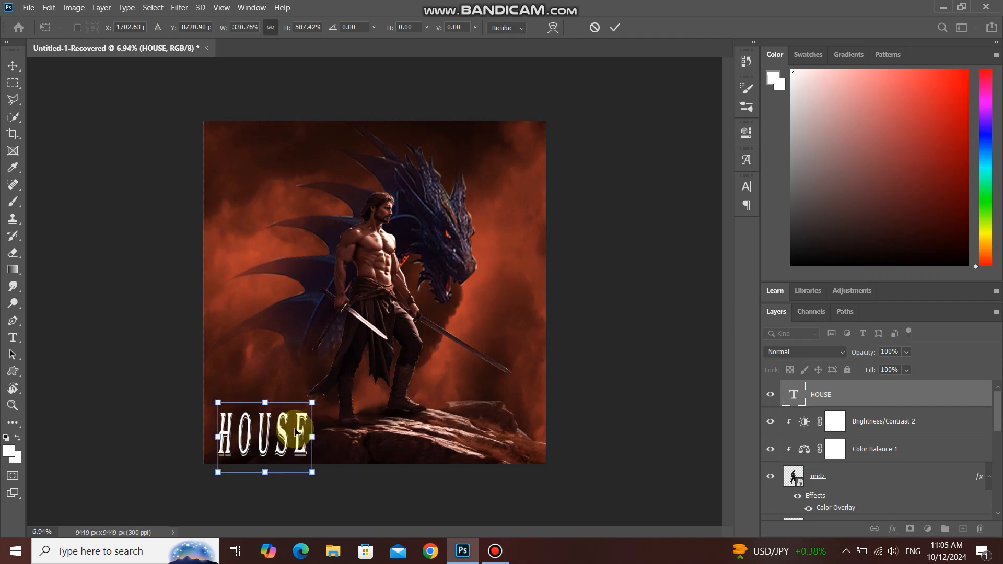
pyautogui.moveTo(265, 402); pyautogui.dragTo(263, 412)
pyautogui.click(618, 30)
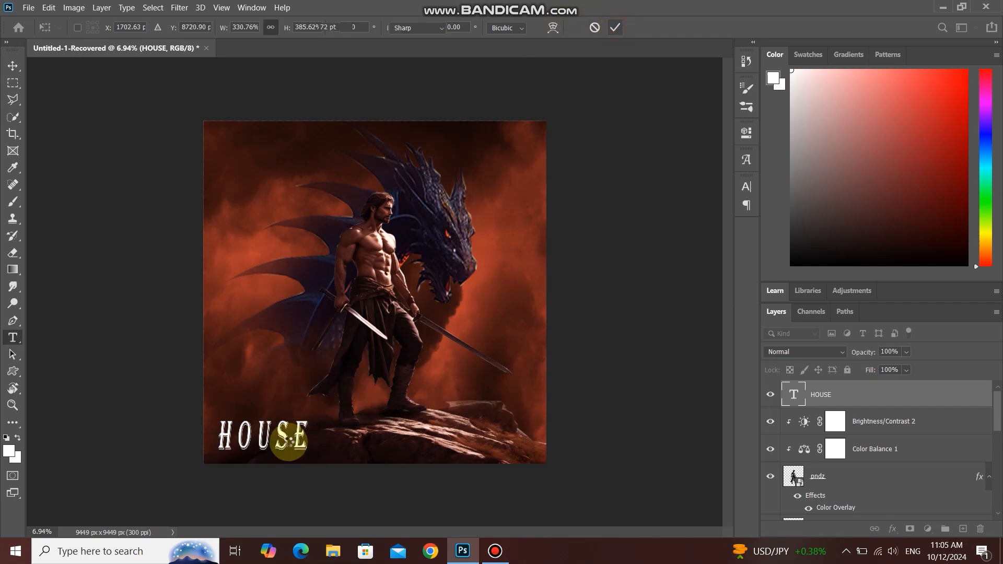
pyautogui.doubleClick(286, 443)
pyautogui.press('v')
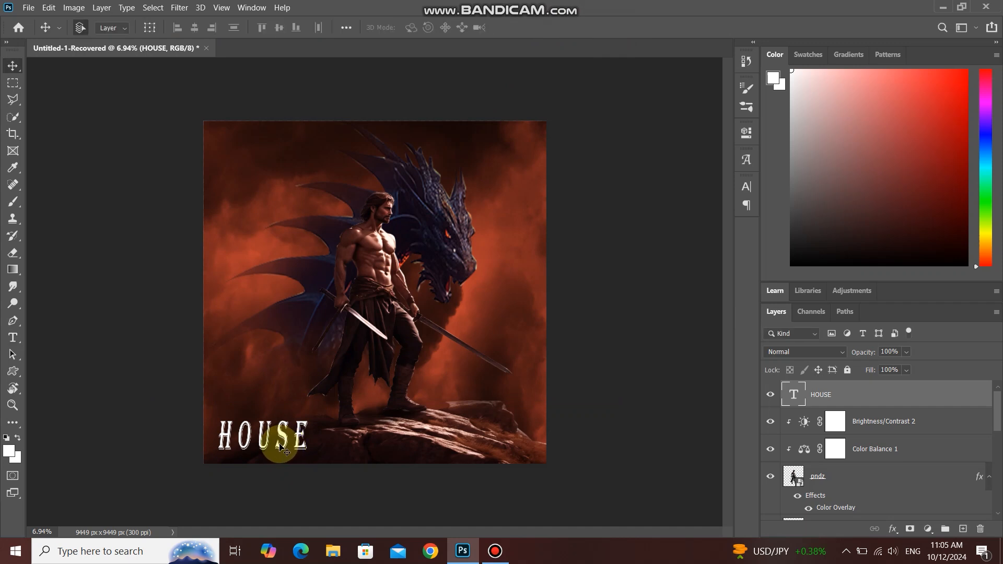
# - Duplicate the HOUSE text towards the lower-right of the image, change the copy to "DRAGON", and align it with HOUSE, leaving a gap between them
pyautogui.moveTo(278, 436); pyautogui.dragTo(477, 443)
pyautogui.doubleClick(793, 395)
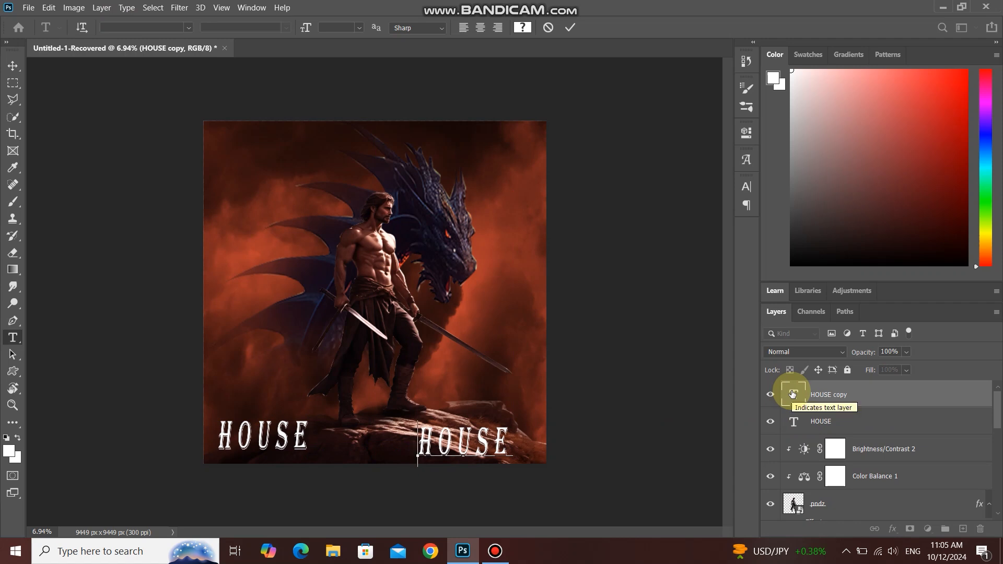
pyautogui.doubleClick(793, 394)
pyautogui.press('BackSpace')
pyautogui.write('DRAGON')
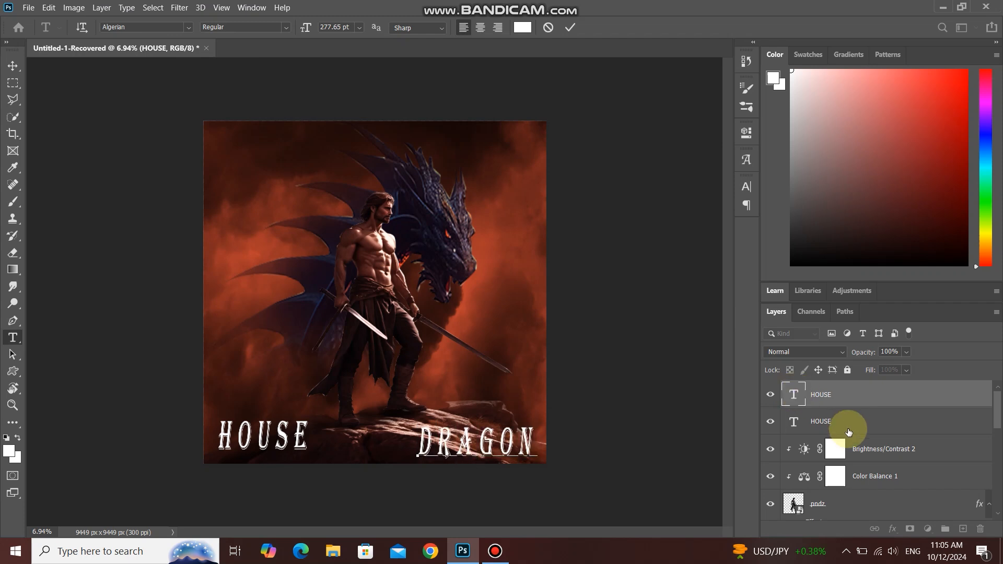
pyautogui.click(570, 28)
pyautogui.press('v')
pyautogui.moveTo(507, 449); pyautogui.dragTo(466, 443)
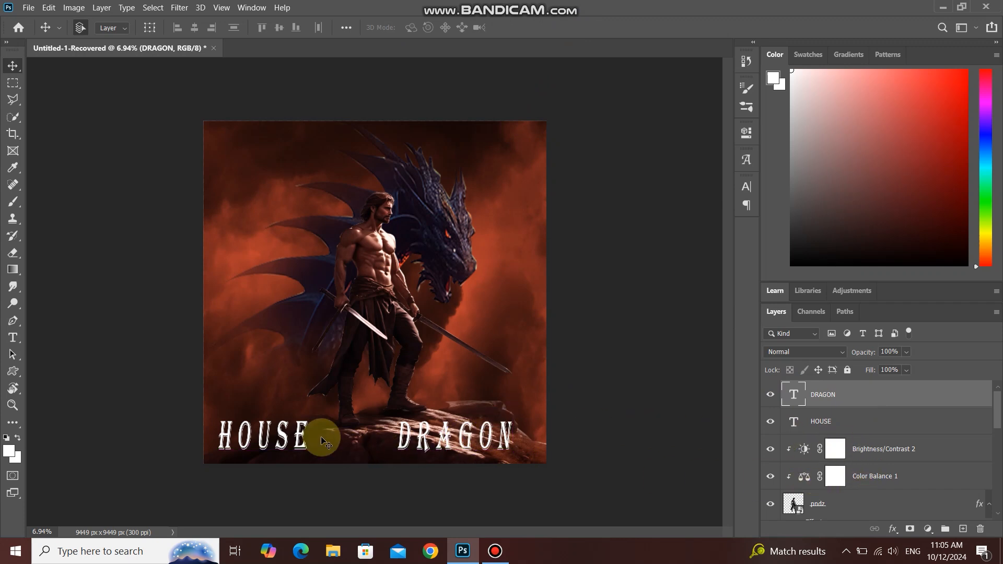
pyautogui.click(12, 337)
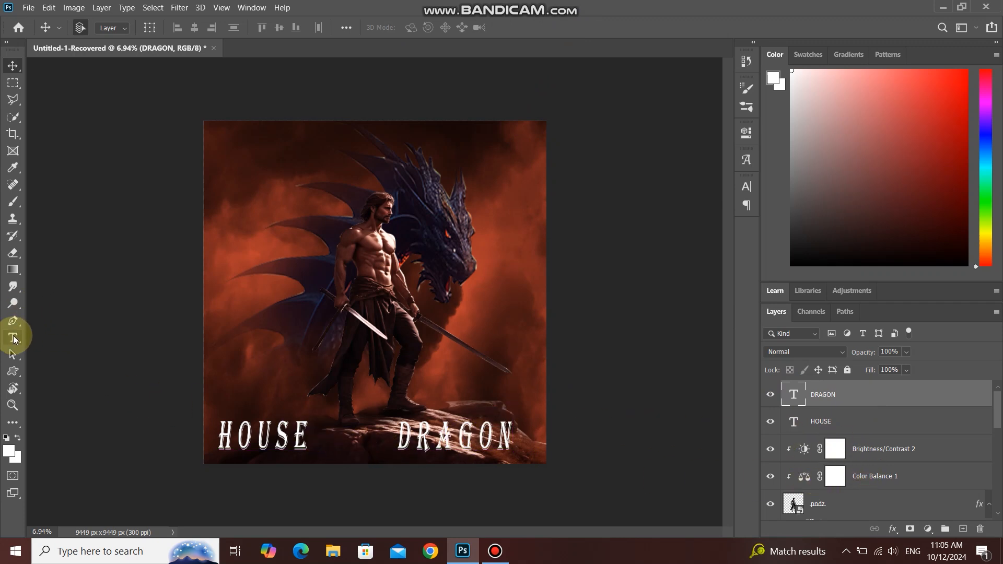
pyautogui.click(325, 437)
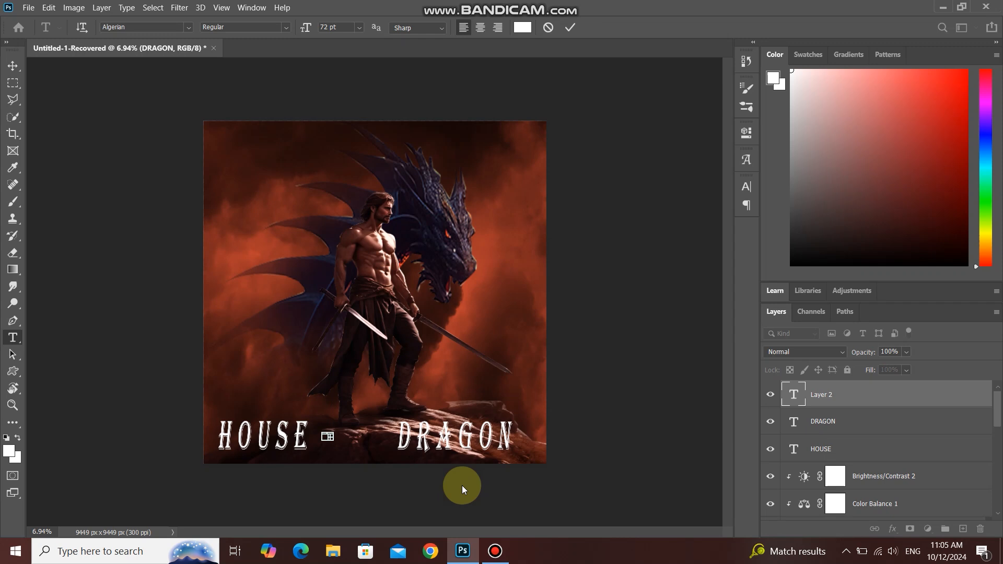
pyautogui.click(549, 27)
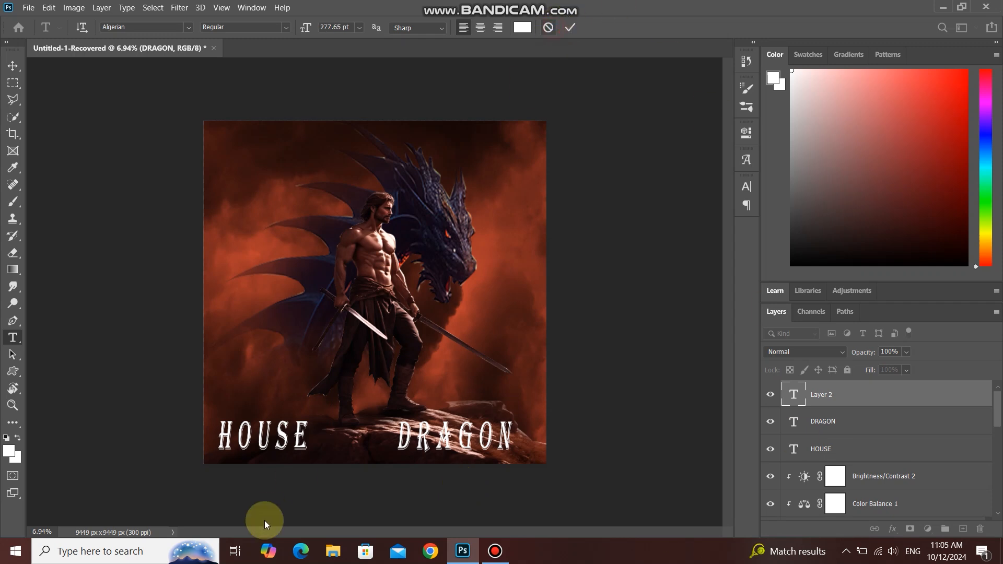
pyautogui.click(337, 435)
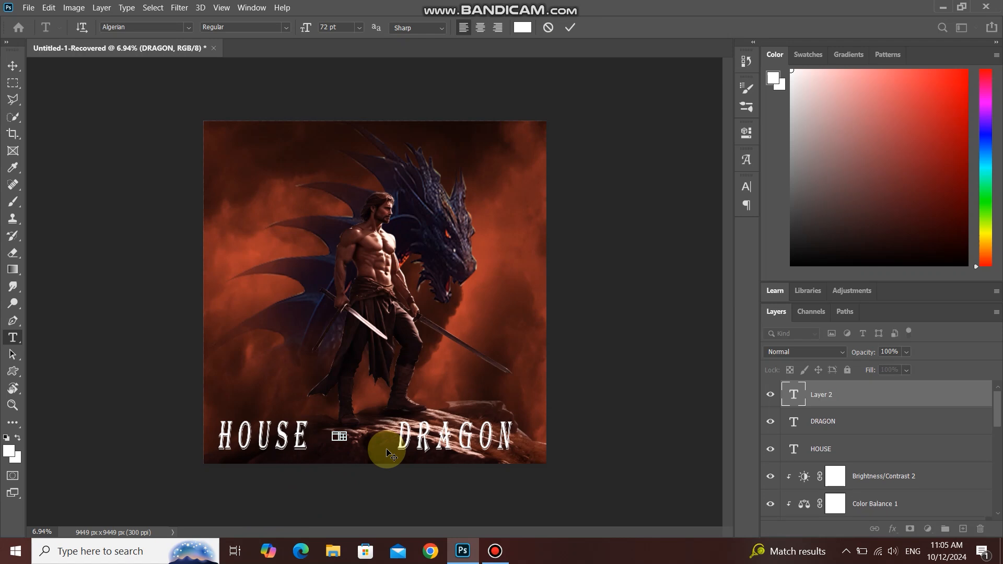
pyautogui.click(548, 28)
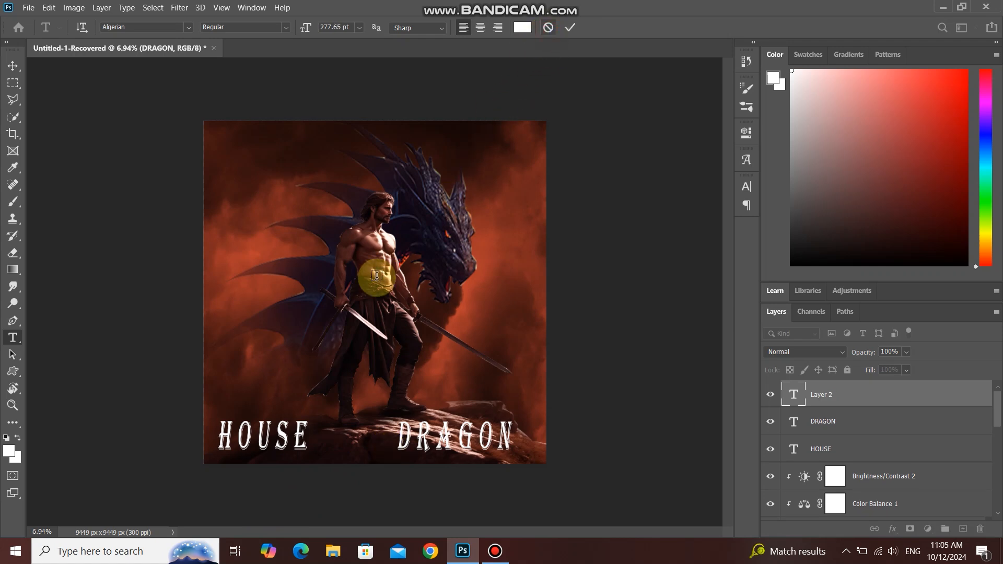
pyautogui.click(348, 349)
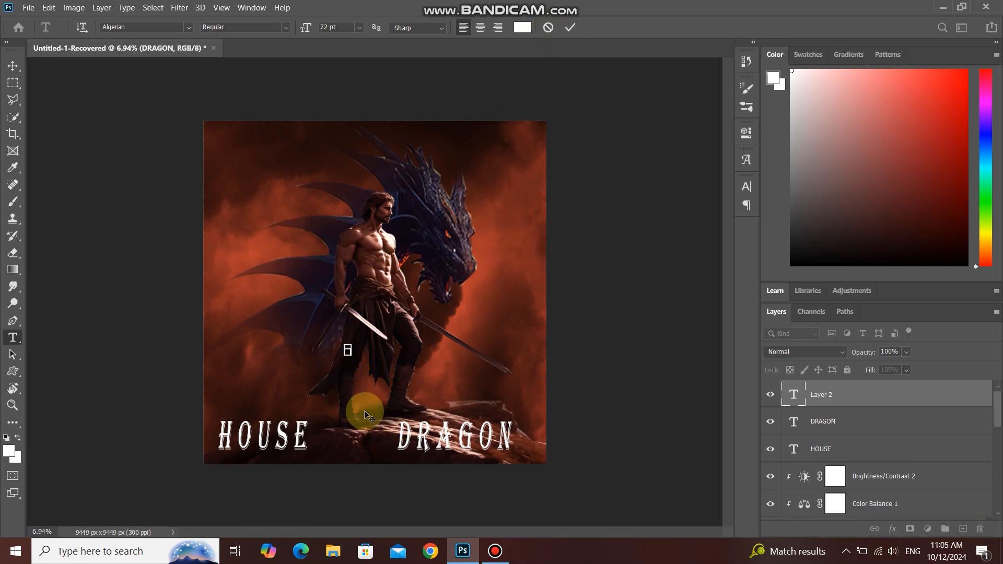
pyautogui.click(547, 27)
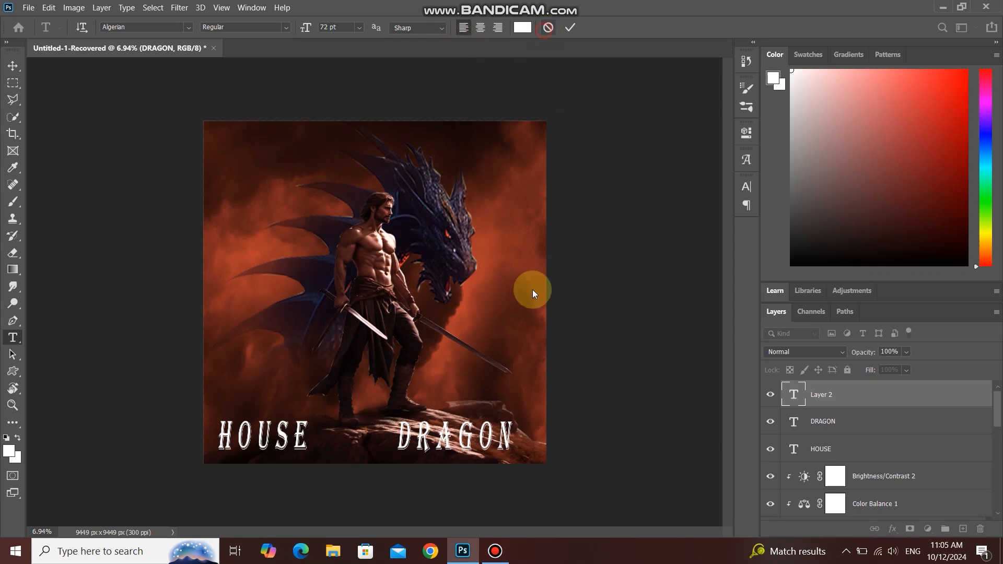
# - Add the text "of" between HOUSE and DRAGON, and scale it to about 187% width and 173% height
pyautogui.scroll(3, 463, 467)
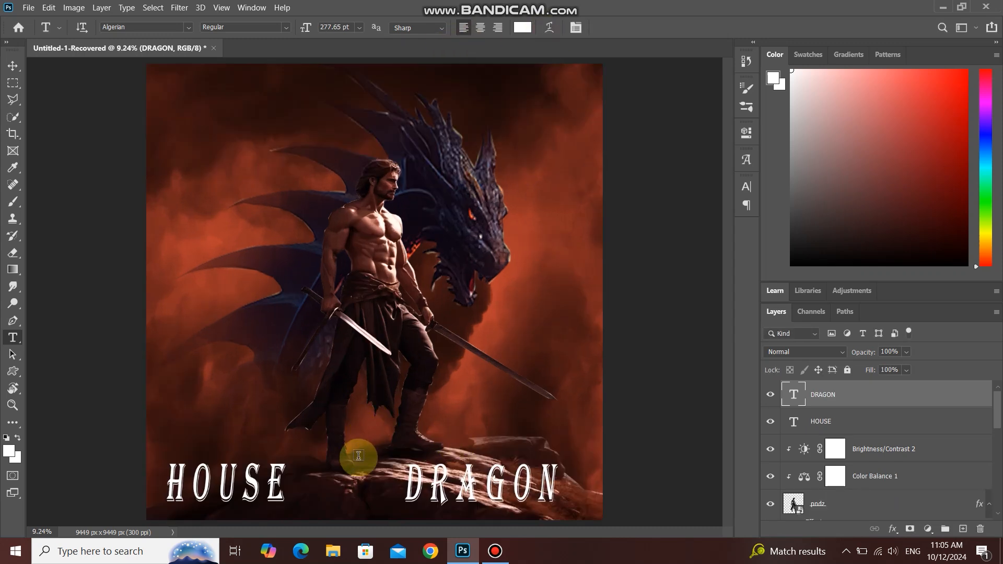
pyautogui.click(332, 474)
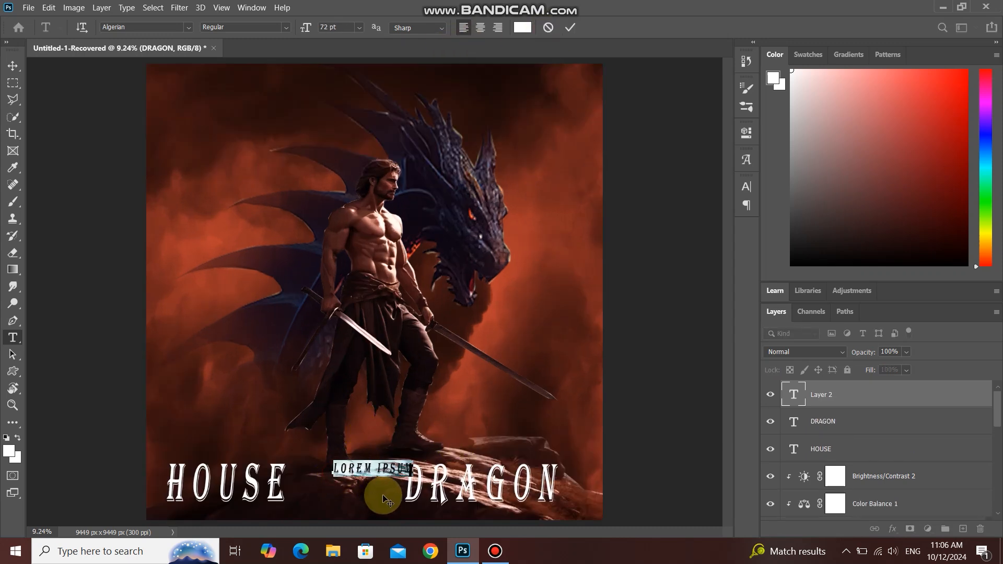
pyautogui.press('BackSpace')
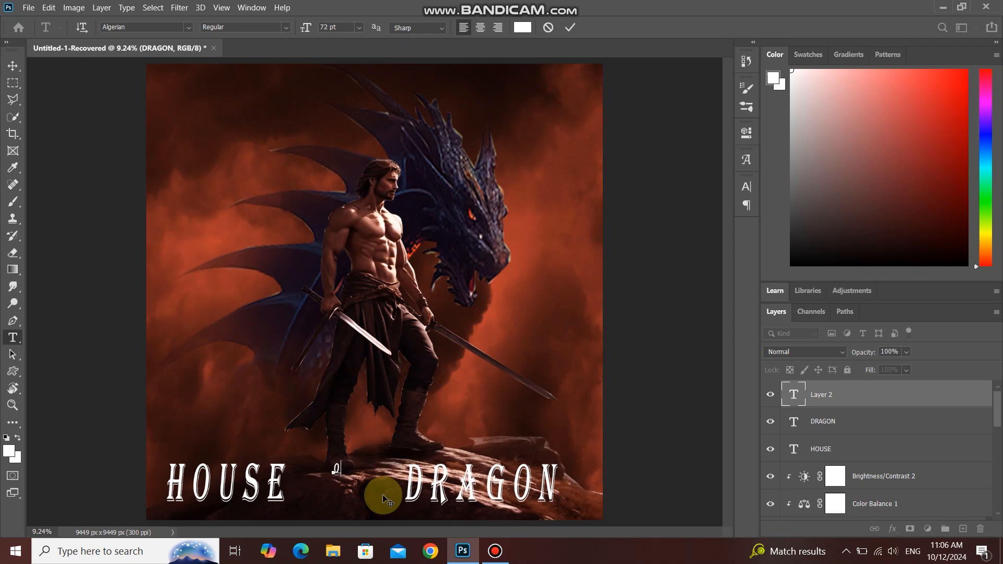
pyautogui.click(569, 29)
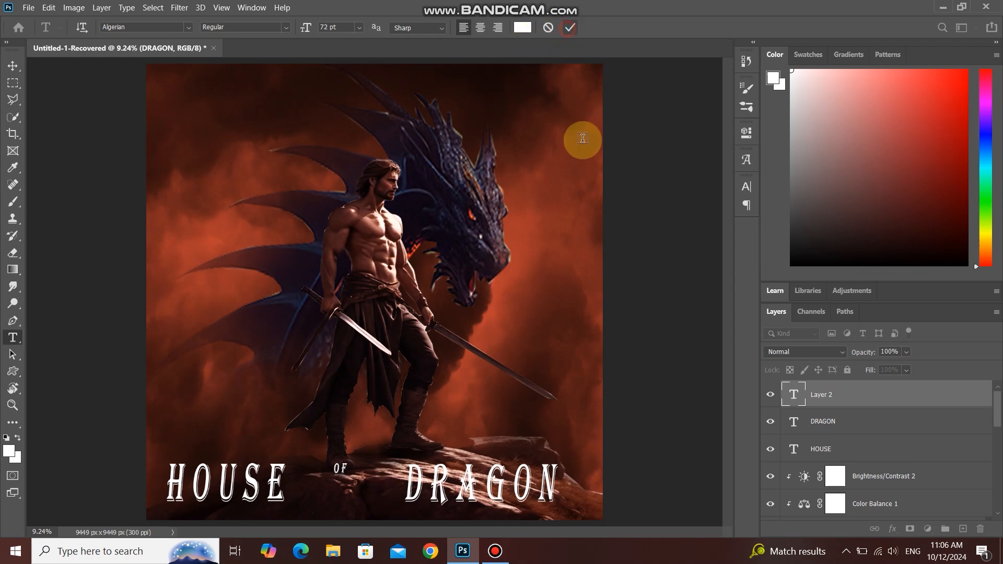
pyautogui.hotkey('ctrl', 't')
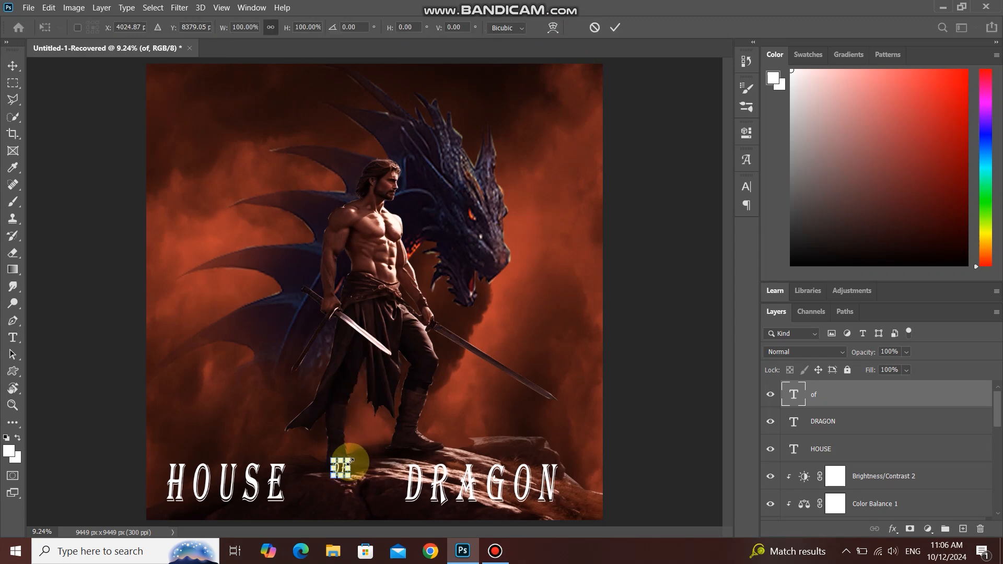
pyautogui.moveTo(351, 459); pyautogui.dragTo(362, 450)
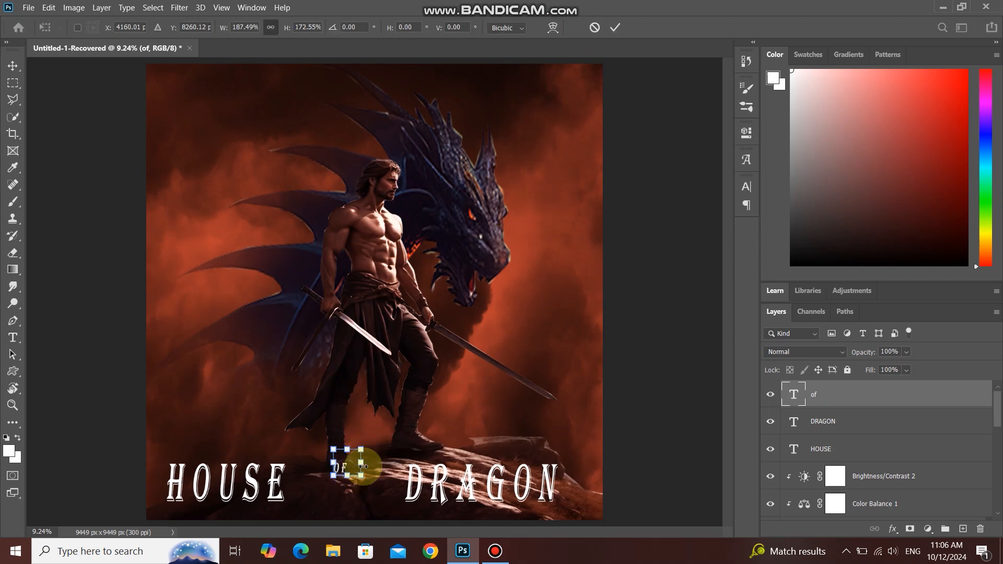
pyautogui.click(615, 27)
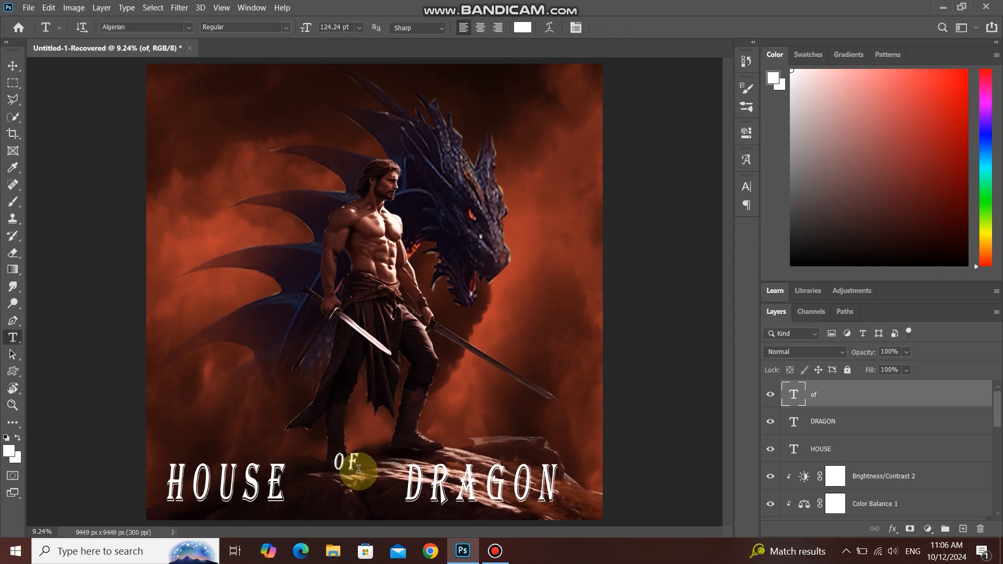
# - Duplicate the OF text directly below itself and change the copy to "the"
pyautogui.press('v')
pyautogui.moveTo(355, 472); pyautogui.dragTo(355, 489)
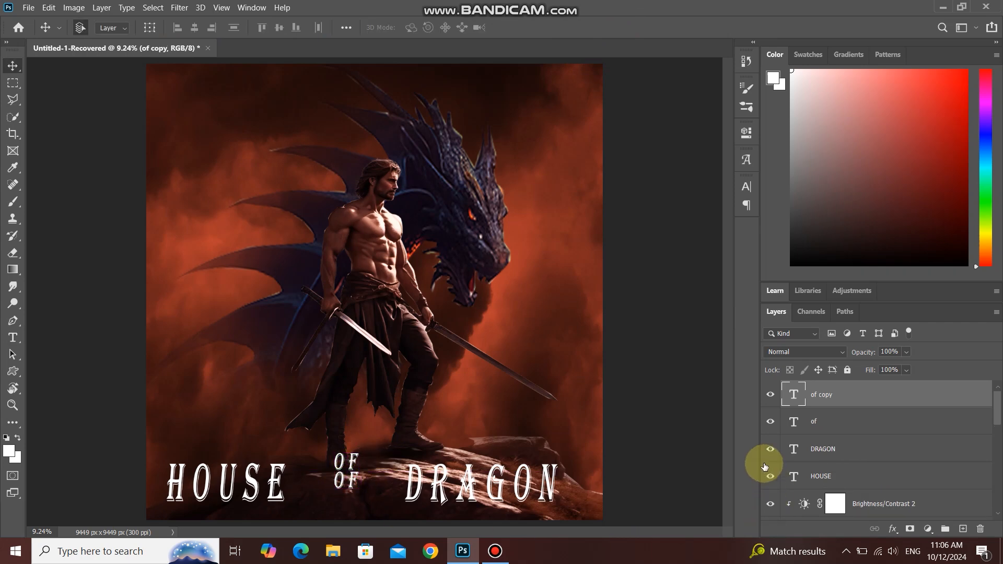
pyautogui.doubleClick(793, 396)
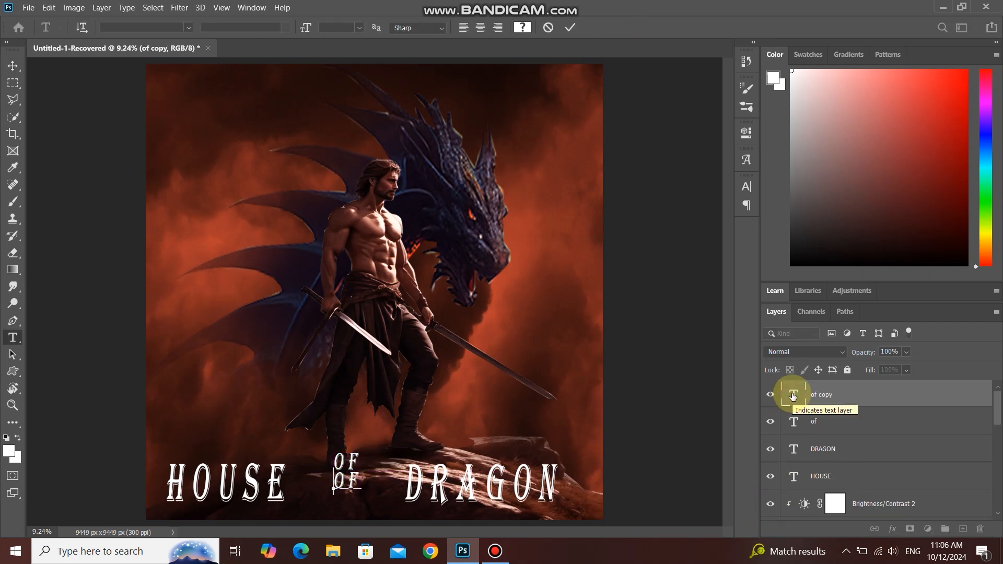
pyautogui.write('THE')
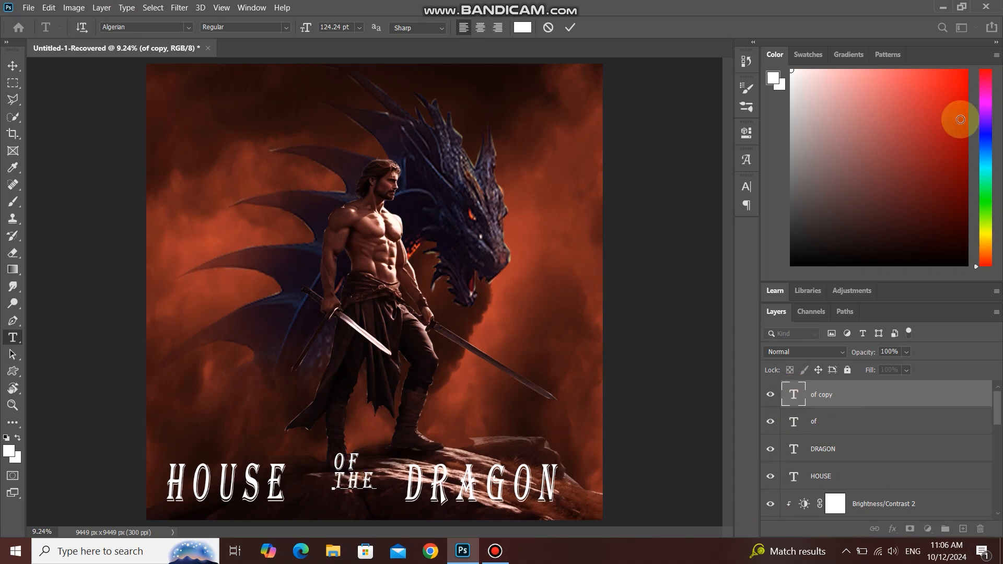
pyautogui.click(570, 28)
# - Place THE beside HOUSE on its baseline, stack OF above it, and move DRAGON in close to form one title line
pyautogui.press('v')
pyautogui.moveTo(339, 488); pyautogui.dragTo(295, 499)
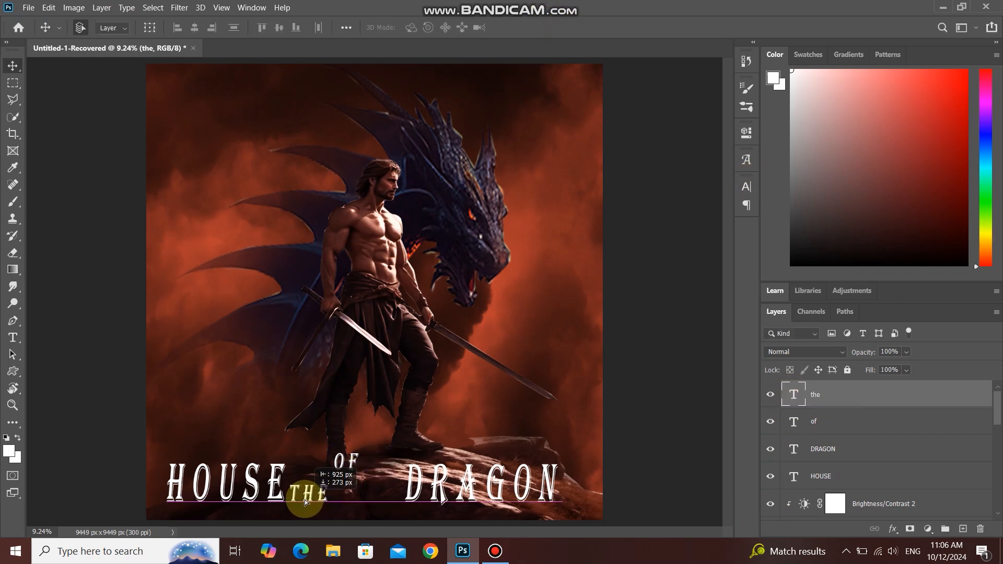
pyautogui.moveTo(354, 462); pyautogui.dragTo(313, 475)
pyautogui.moveTo(435, 497); pyautogui.dragTo(373, 499)
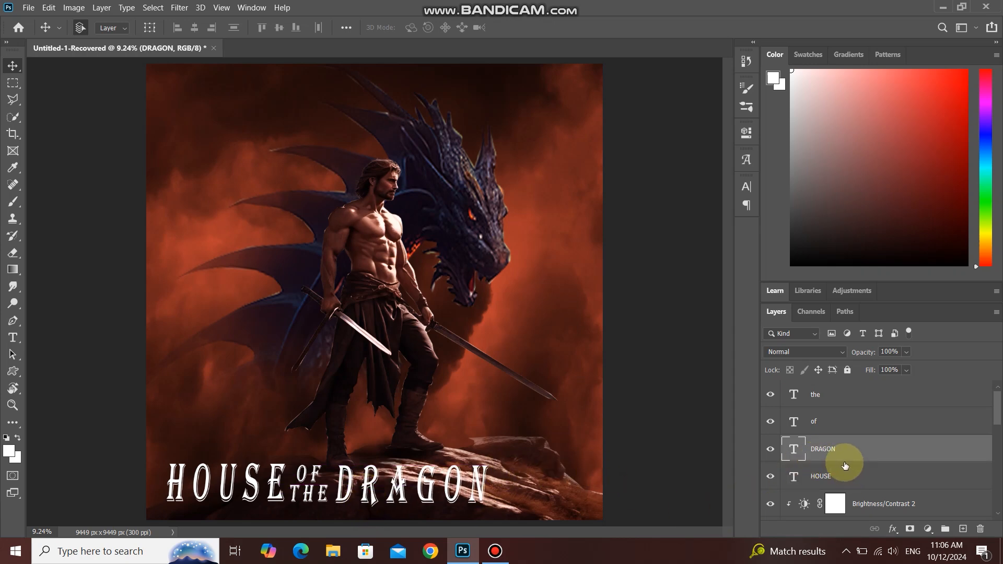
# - Merge the four text layers the, of, DRAGON and HOUSE into a single layer
pyautogui.keyDown('shift'); pyautogui.click(858, 393); pyautogui.keyUp('shift')
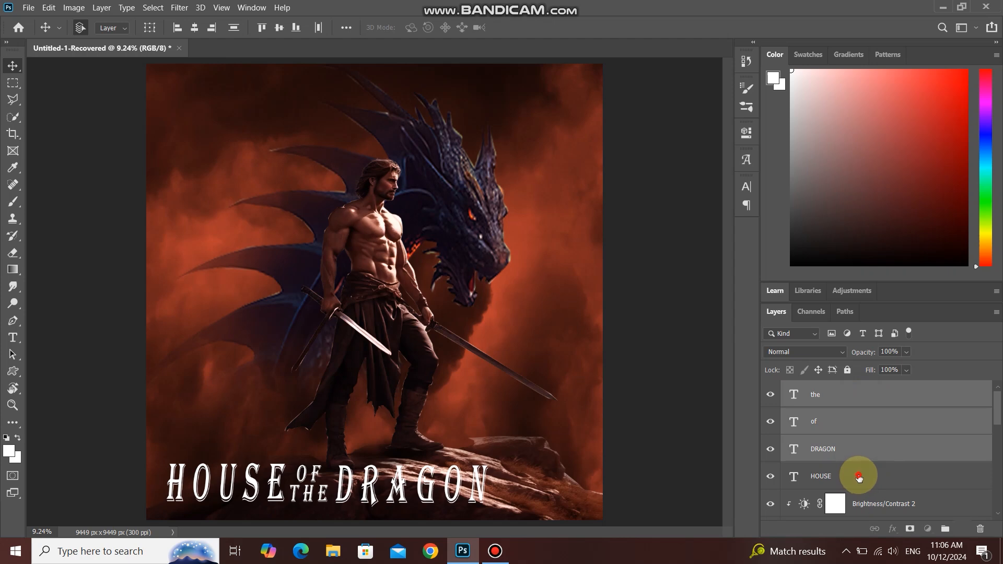
pyautogui.keyDown('shift'); pyautogui.click(859, 477); pyautogui.keyUp('shift')
pyautogui.keyDown('shift'); pyautogui.click(865, 398); pyautogui.keyUp('shift')
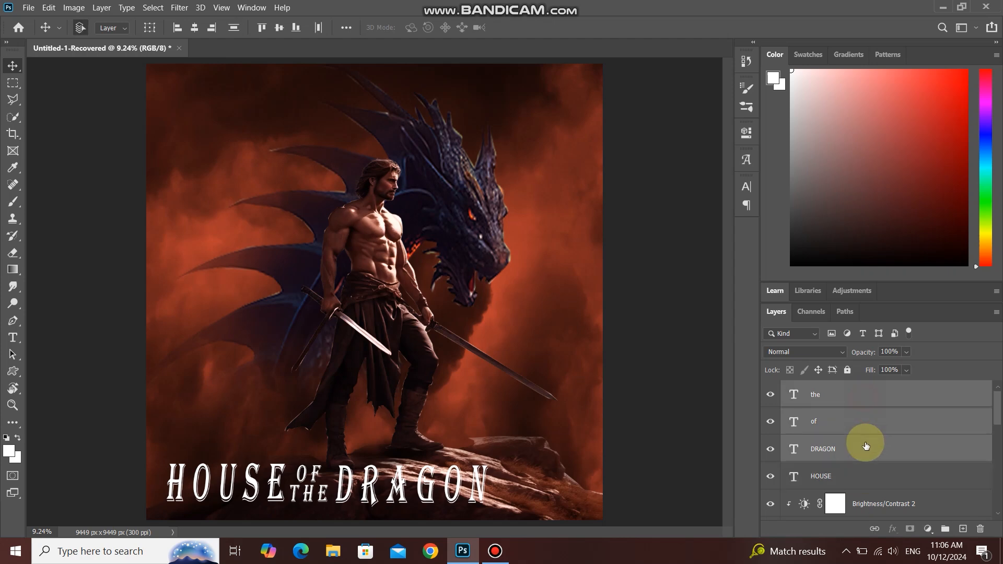
pyautogui.click(859, 476)
pyautogui.keyDown('shift'); pyautogui.click(856, 408); pyautogui.keyUp('shift')
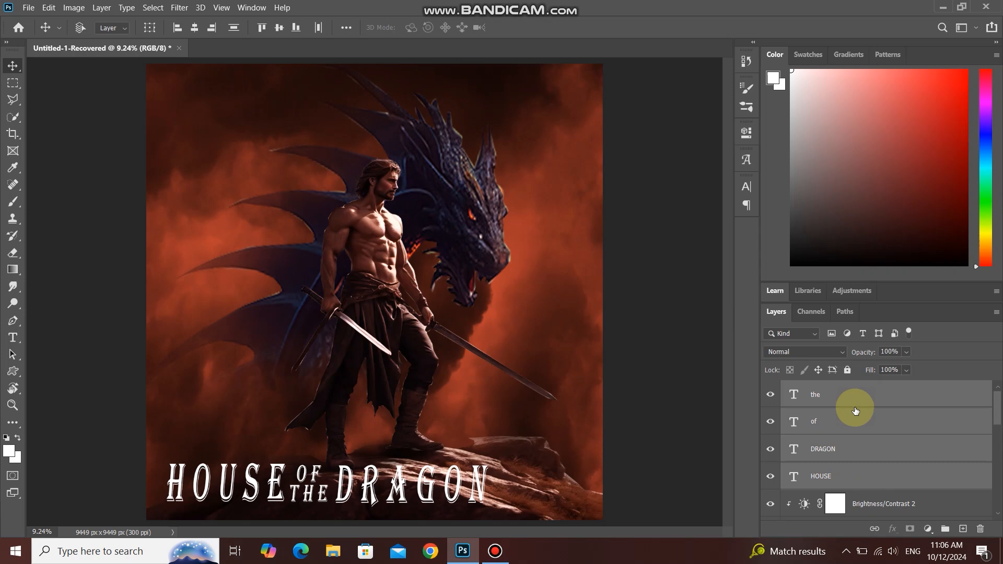
pyautogui.hotkey('ctrl', 'e')
# - Center the merged title horizontally near the bottom edge of the poster and enlarge it slightly
pyautogui.moveTo(426, 498); pyautogui.dragTo(462, 501)
pyautogui.hotkey('ctrl', 't')
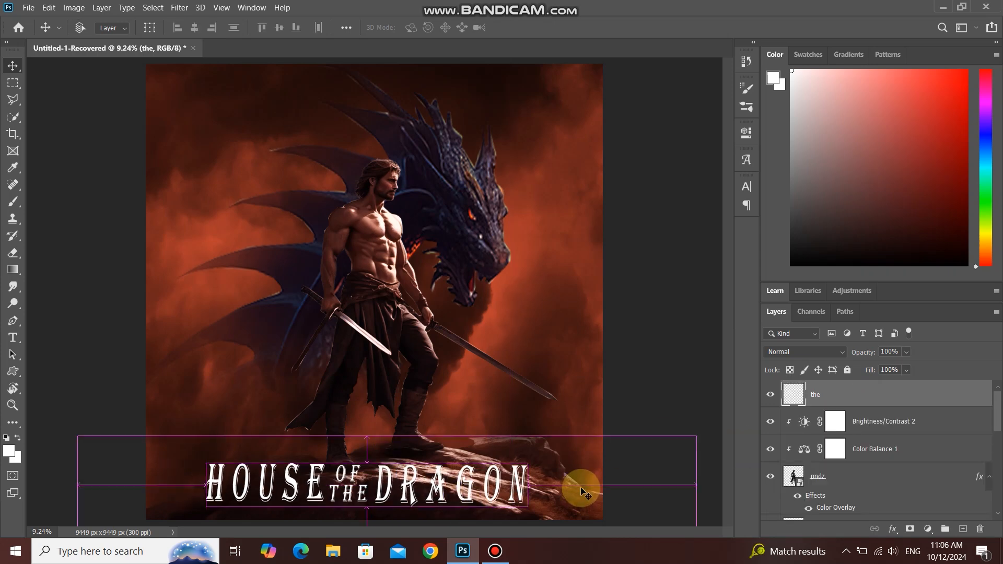
pyautogui.hotkey('ctrl', '-')
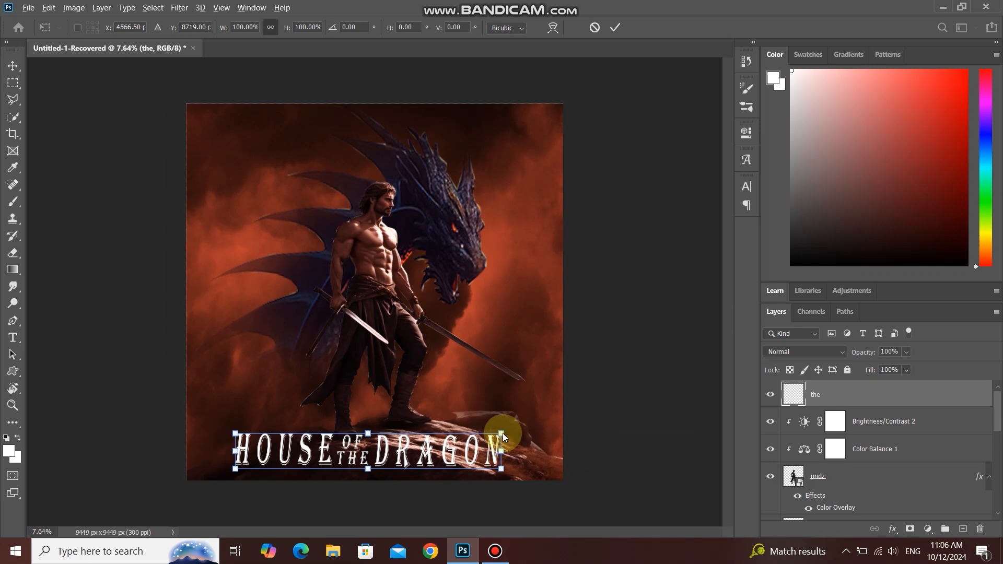
pyautogui.moveTo(502, 434); pyautogui.dragTo(491, 453)
pyautogui.click(618, 27)
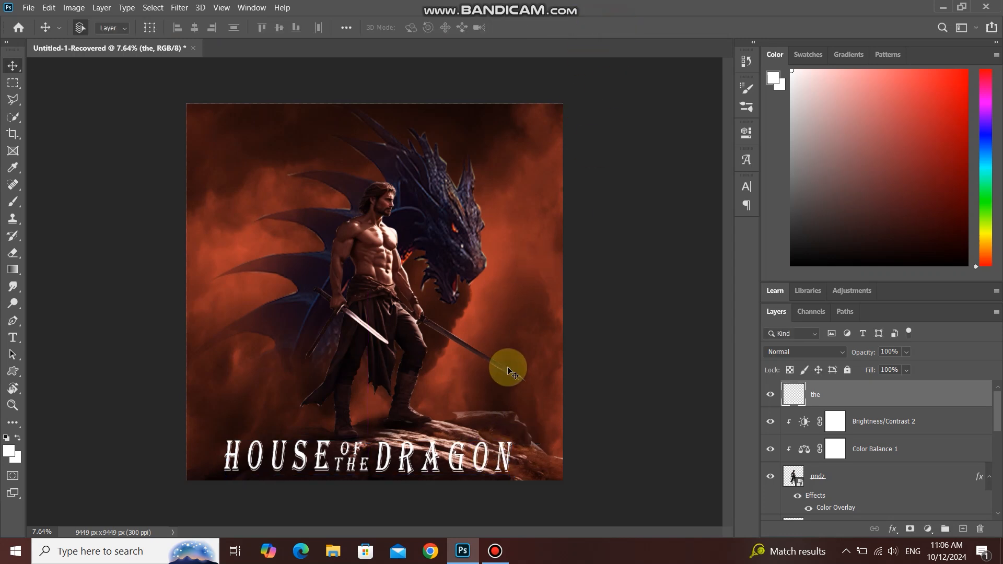
pyautogui.scroll(-1, 555, 406)
pyautogui.scroll(2, 555, 407)
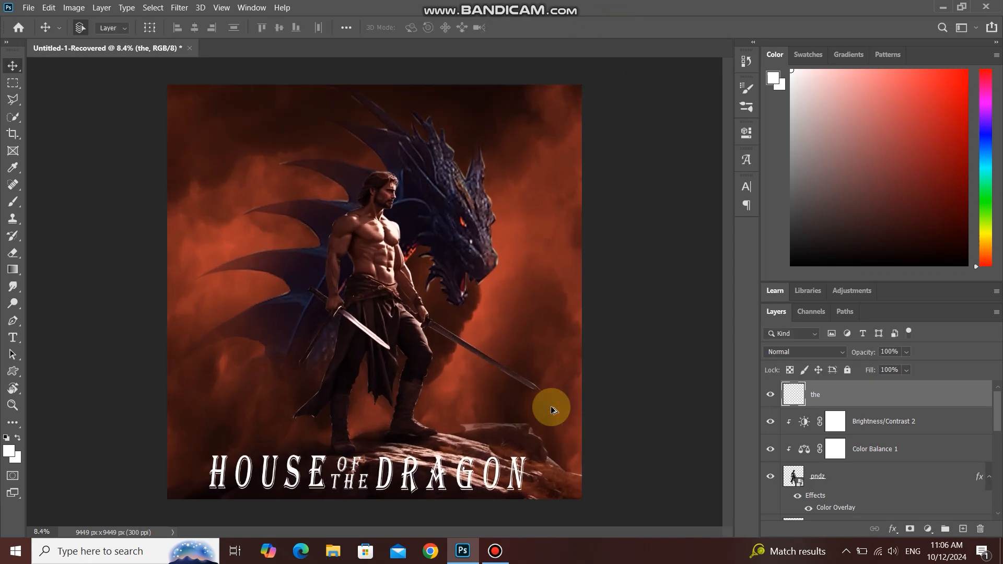
pyautogui.scroll(-1, 550, 406)
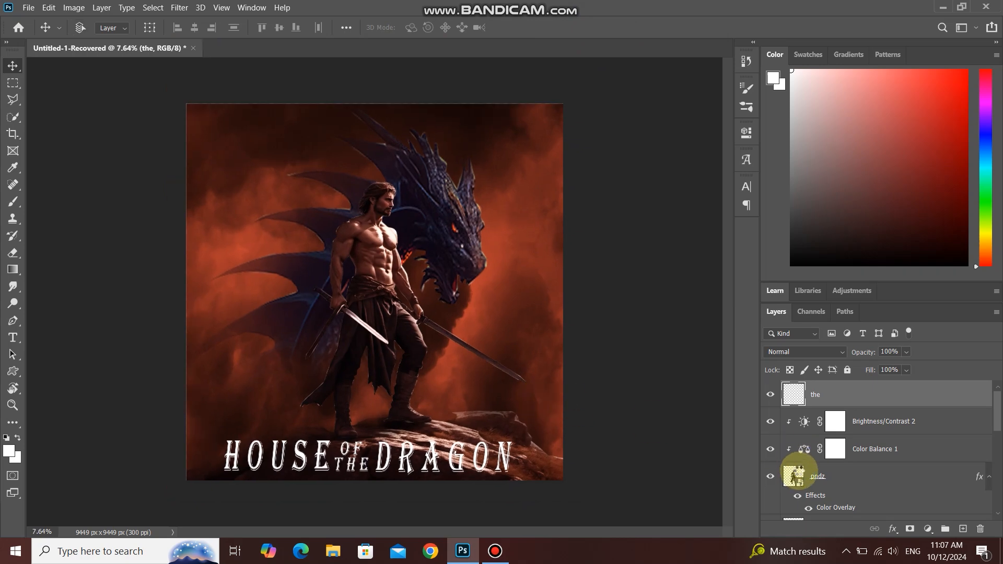
# - Stamp all visible layers into a new top layer and open the Camera Raw Filter on it
pyautogui.hotkey('shift', 'ctrl', 'alt', 'e')
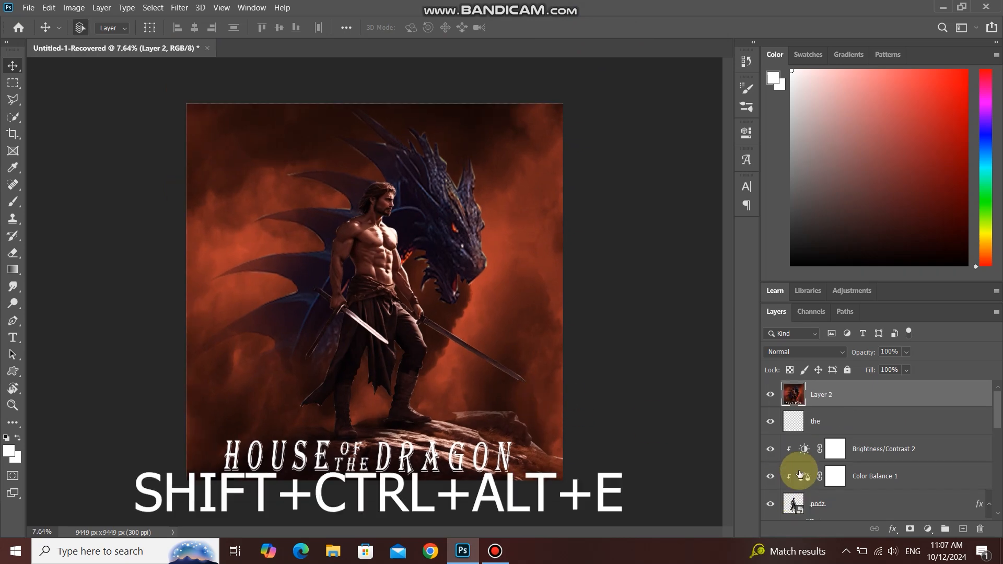
pyautogui.click(179, 8)
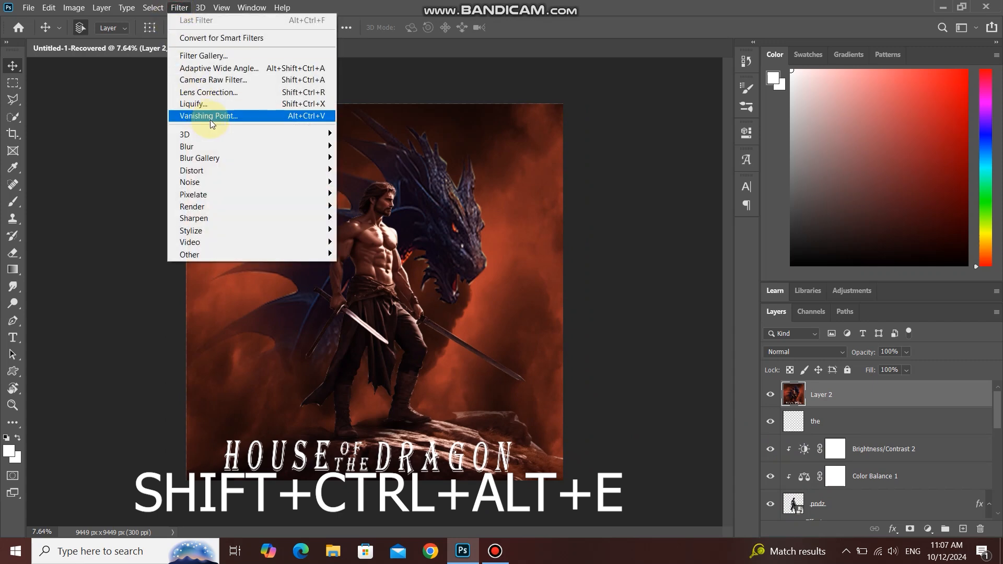
pyautogui.click(234, 81)
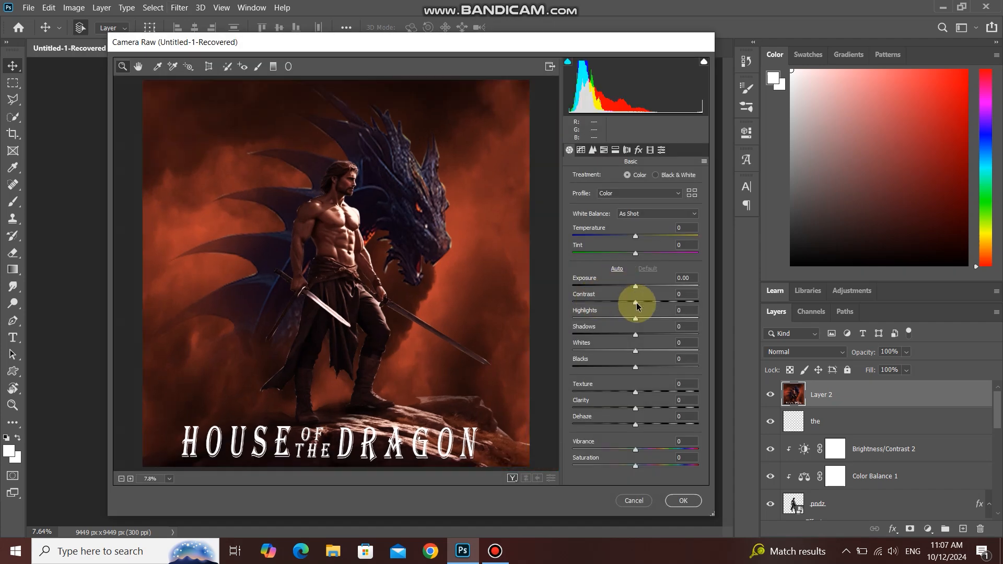
# - Set the Camera Raw contrast to +12, highlights to +18, shadows to -3 and whites to +45
pyautogui.moveTo(636, 302)
pyautogui.mouseDown()
pyautogui.moveTo(728, 309)
pyautogui.moveTo(643, 320)
pyautogui.mouseUp()
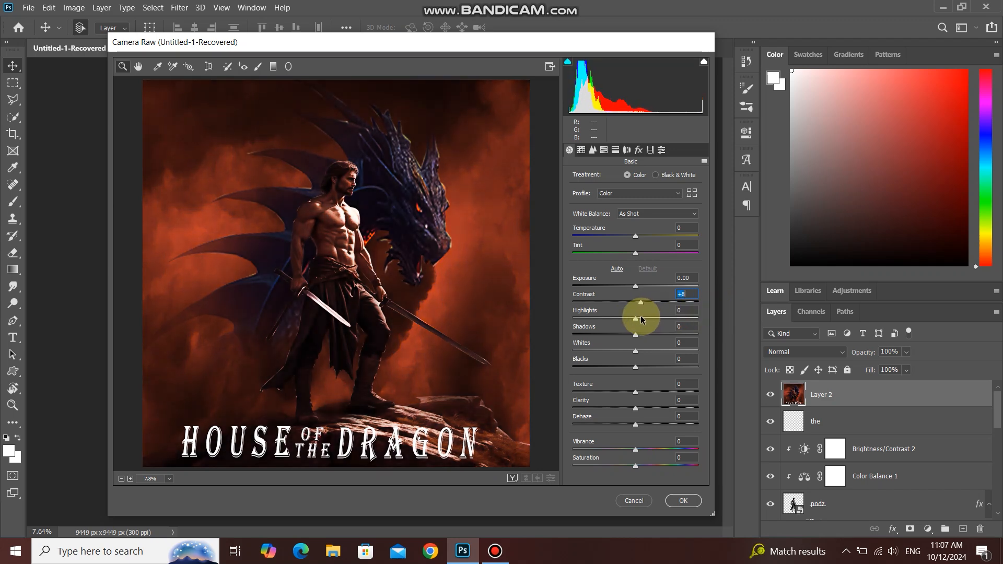
pyautogui.moveTo(637, 320); pyautogui.dragTo(635, 344)
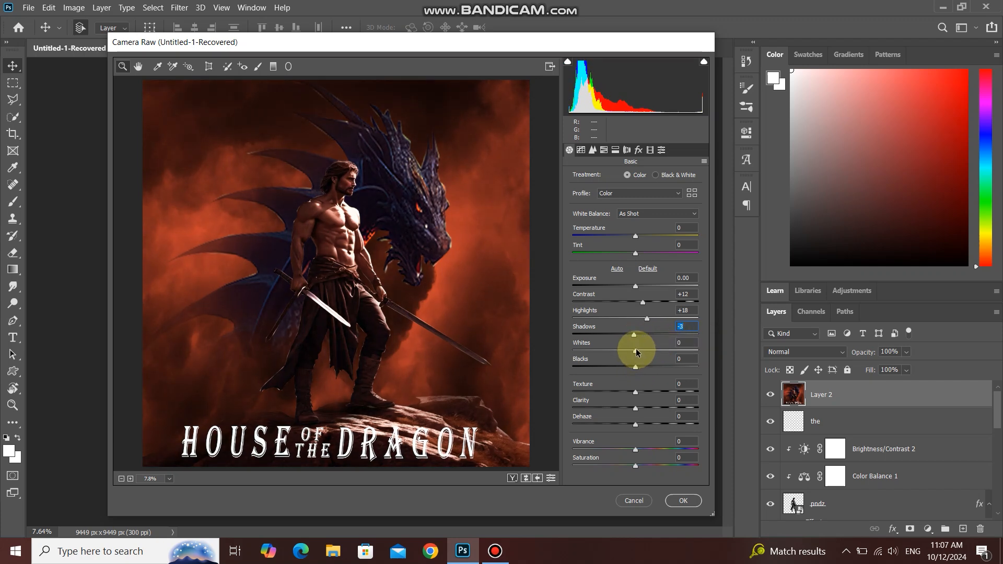
pyautogui.moveTo(636, 351); pyautogui.dragTo(672, 353)
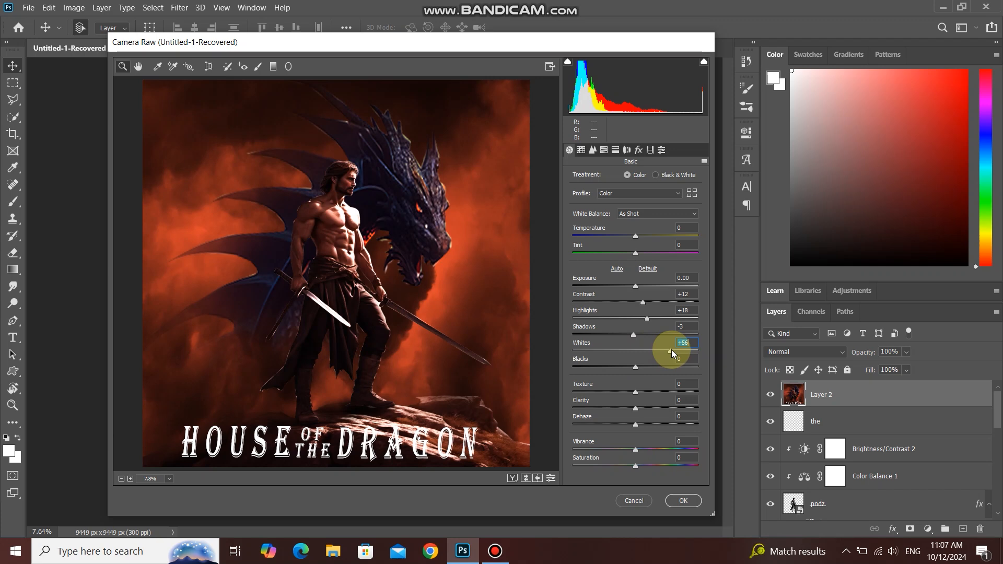
# - Set blacks to +14, texture to +23, clarity to +14, dehaze to +9 and the sharpening amount to 46
pyautogui.moveTo(636, 369); pyautogui.dragTo(650, 368)
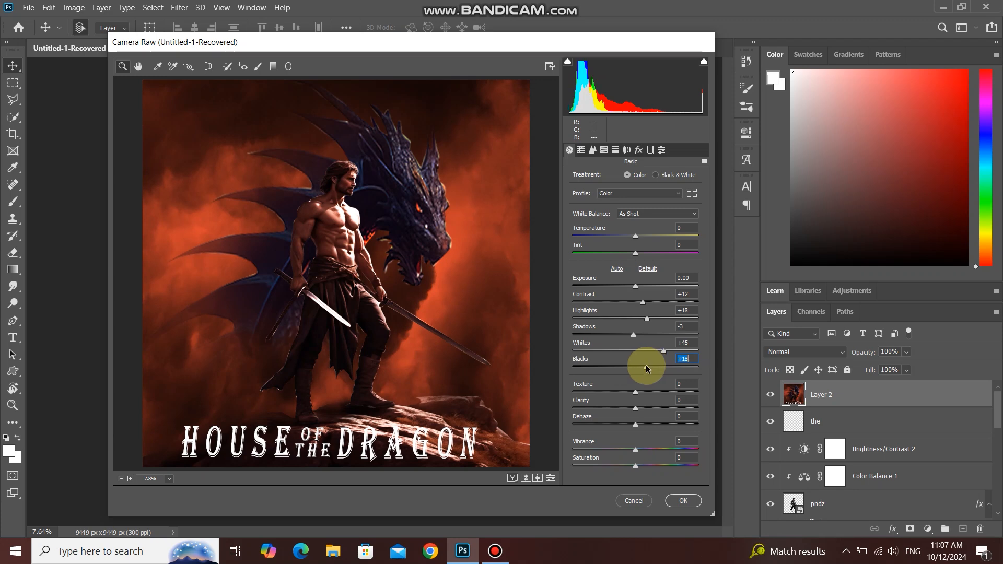
pyautogui.moveTo(646, 368); pyautogui.dragTo(647, 397)
pyautogui.moveTo(636, 408); pyautogui.dragTo(642, 428)
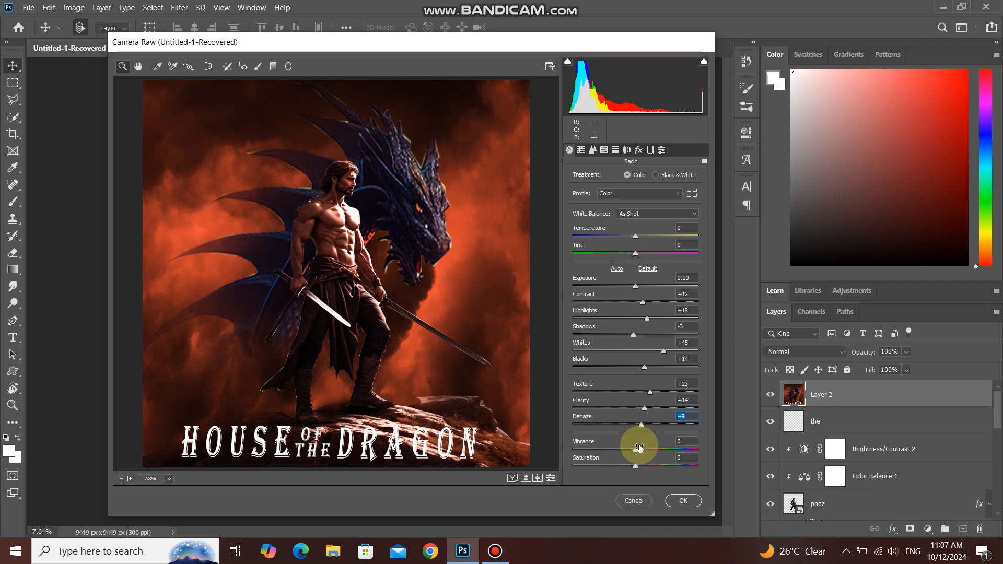
pyautogui.click(593, 151)
pyautogui.moveTo(575, 194); pyautogui.dragTo(617, 205)
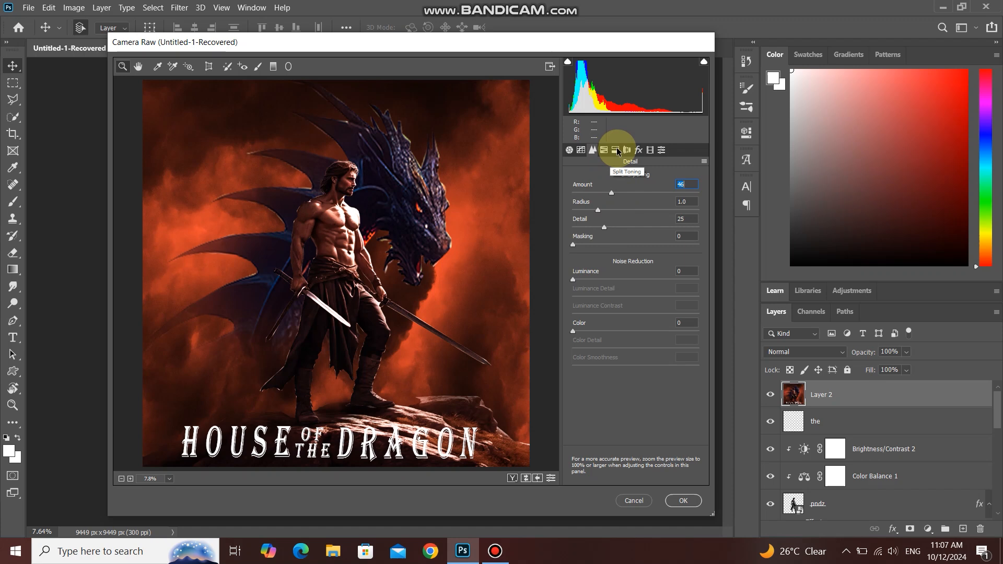
# - Set the parametric tone curve's highlights to +15 and shadows to -5, and apply the Camera Raw grading
pyautogui.click(584, 151)
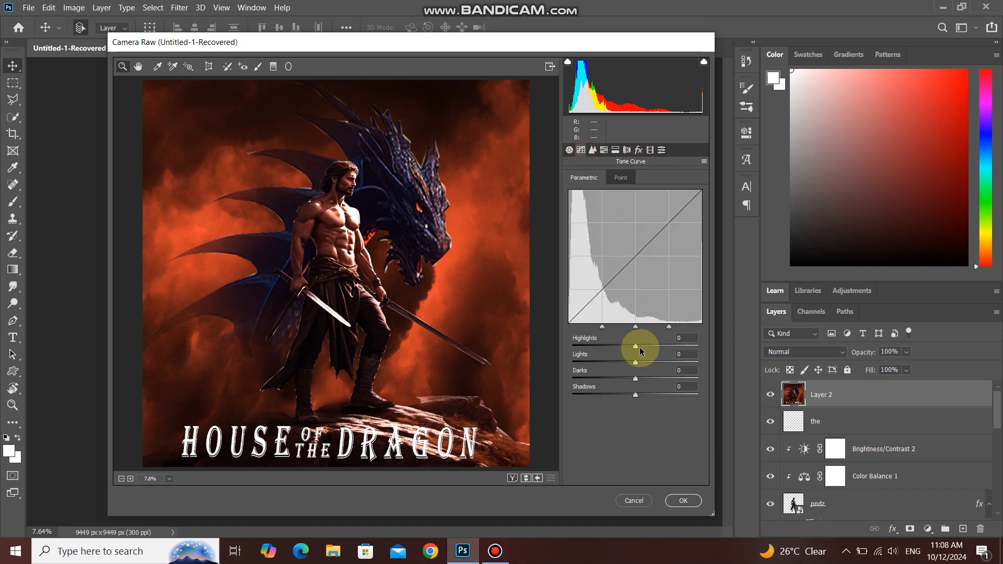
pyautogui.moveTo(637, 346); pyautogui.dragTo(646, 348)
pyautogui.moveTo(635, 395); pyautogui.dragTo(632, 398)
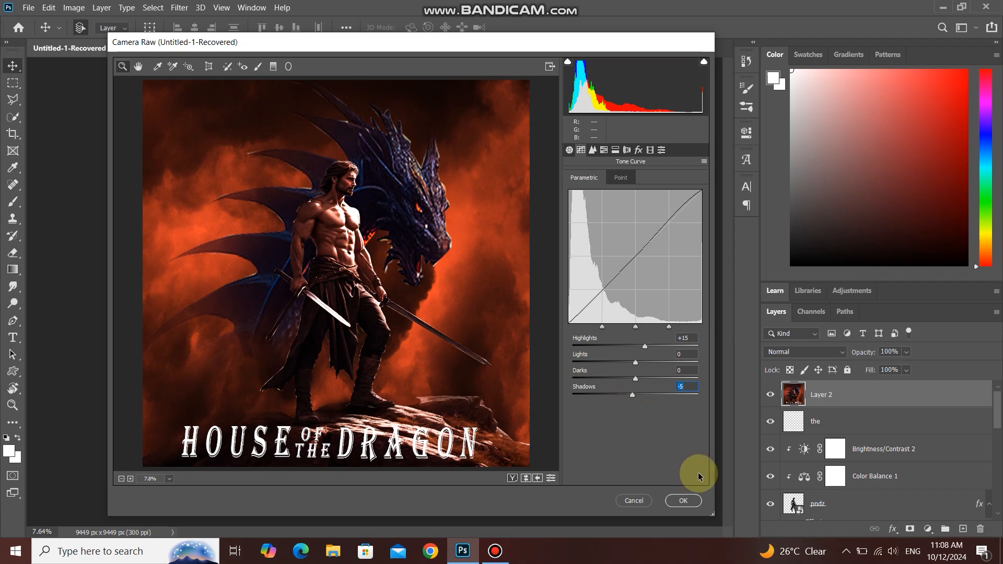
pyautogui.click(683, 501)
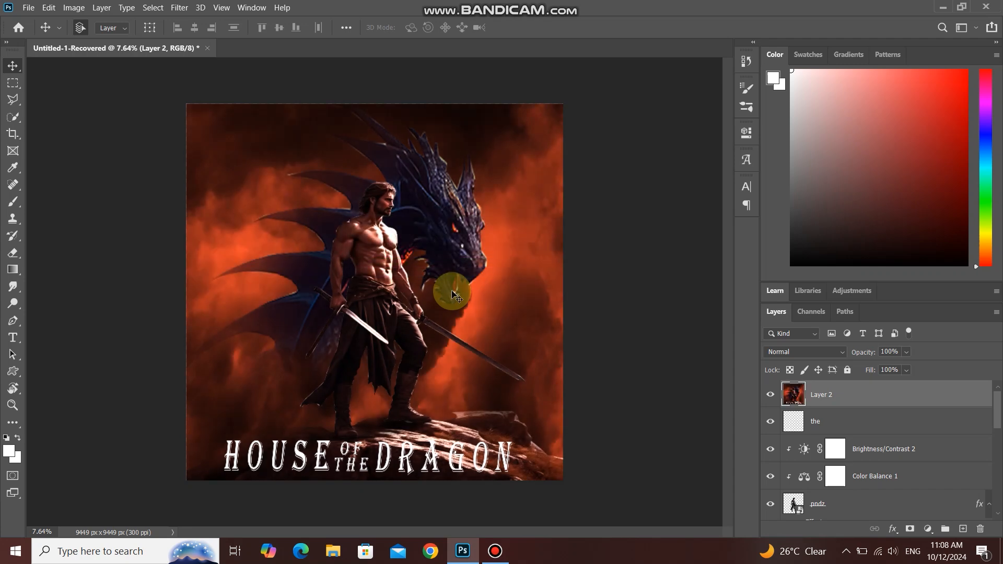
# - Examine the graded poster up close and as a whole, checking the warrior, dragon, clouds and title
pyautogui.scroll(2, 438, 245)
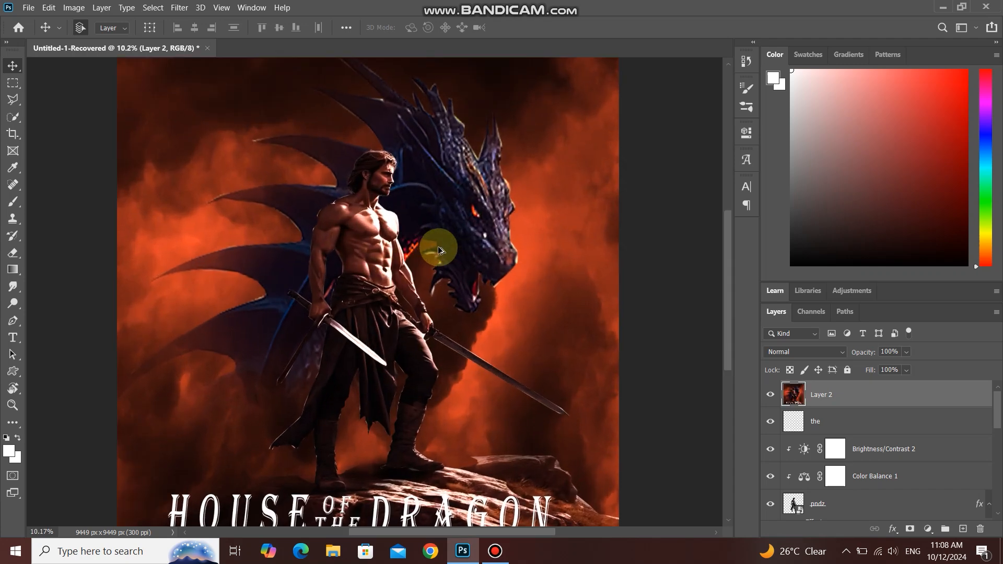
pyautogui.scroll(-2, 438, 250)
pyautogui.scroll(-1, 438, 250)
pyautogui.scroll(1, 438, 250)
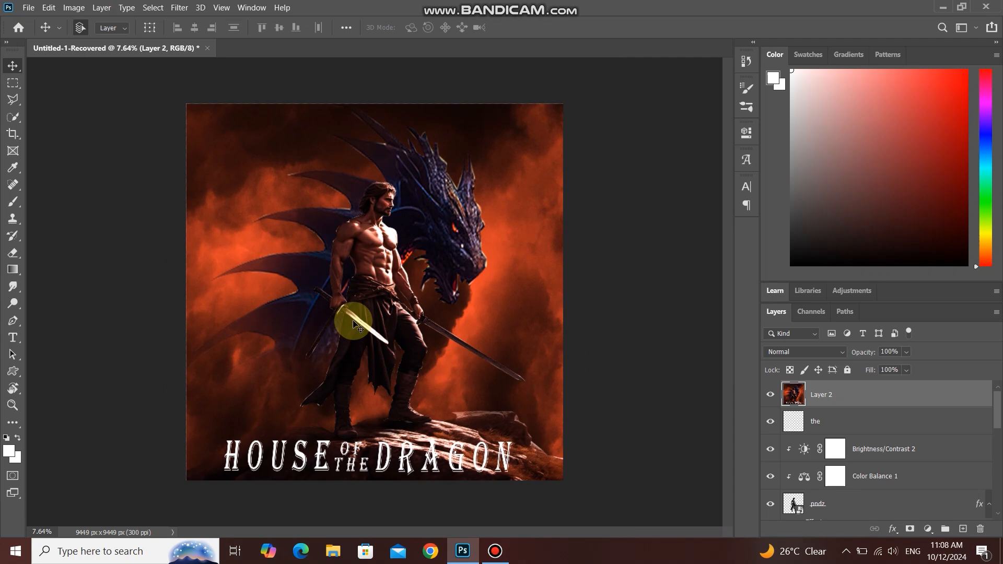
pyautogui.scroll(2, 355, 326)
pyautogui.scroll(-1, 355, 324)
pyautogui.moveTo(998, 421); pyautogui.dragTo(993, 400)
pyautogui.scroll(-3, 466, 328)
pyautogui.scroll(4, 444, 307)
pyautogui.scroll(-1, 441, 304)
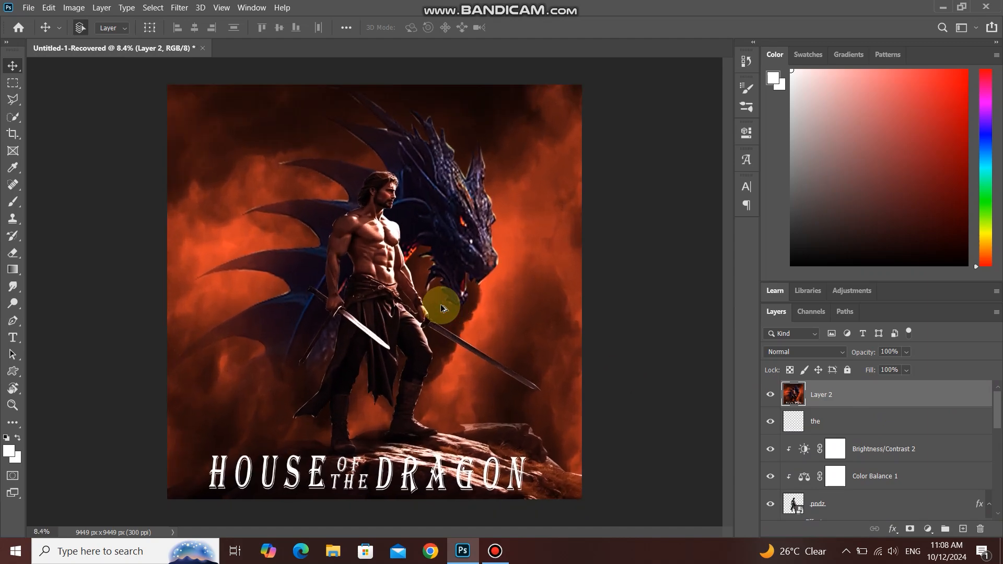
pyautogui.scroll(-2, 441, 309)
pyautogui.scroll(2, 442, 308)
pyautogui.scroll(1, 442, 308)
pyautogui.scroll(-1, 442, 308)
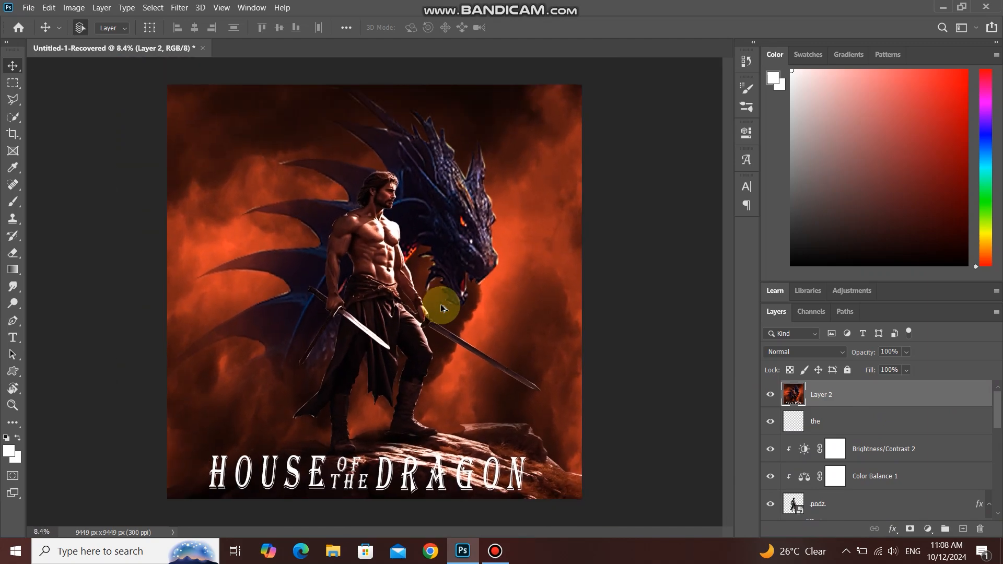